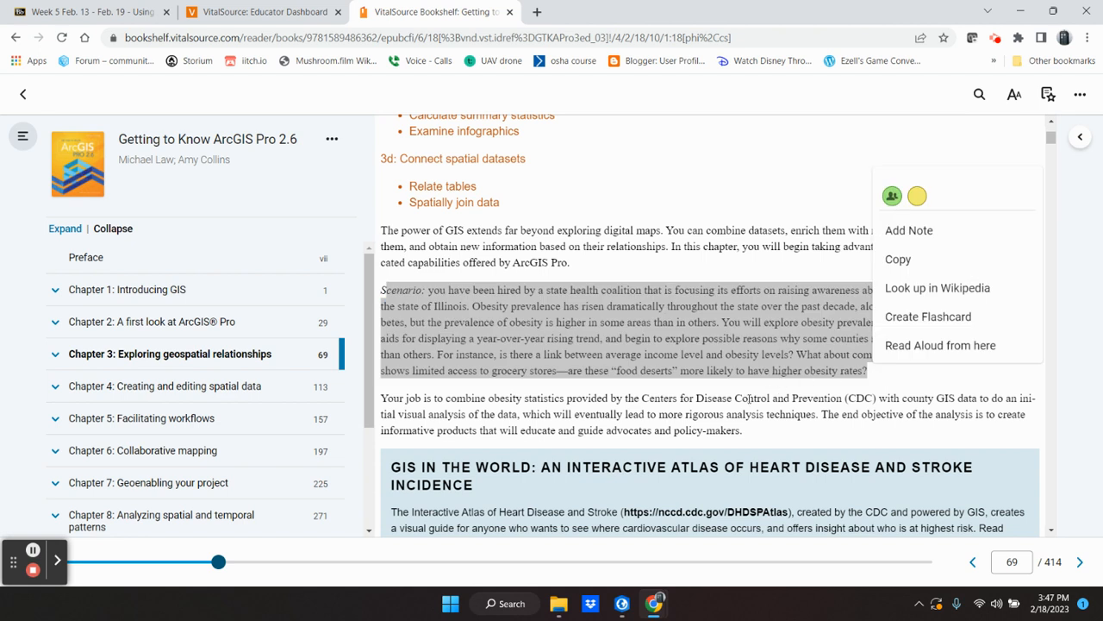
Step: Read through the Chapter 3 objectives, obesity scenario and heart disease atlas section in the textbook
click(806, 270)
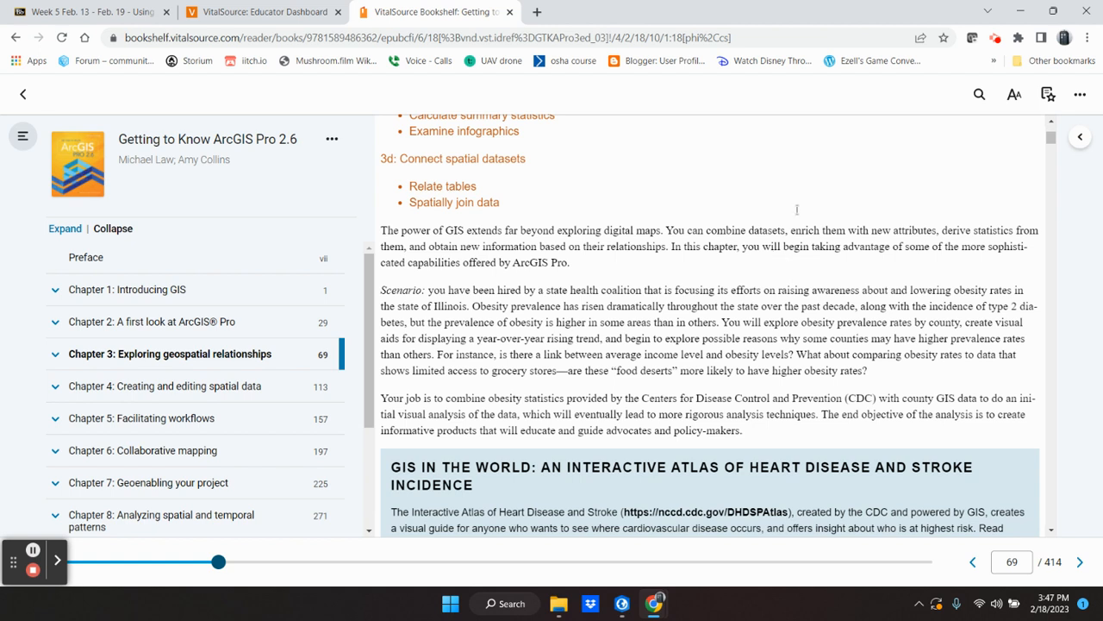
scroll(496, 410, up, 5)
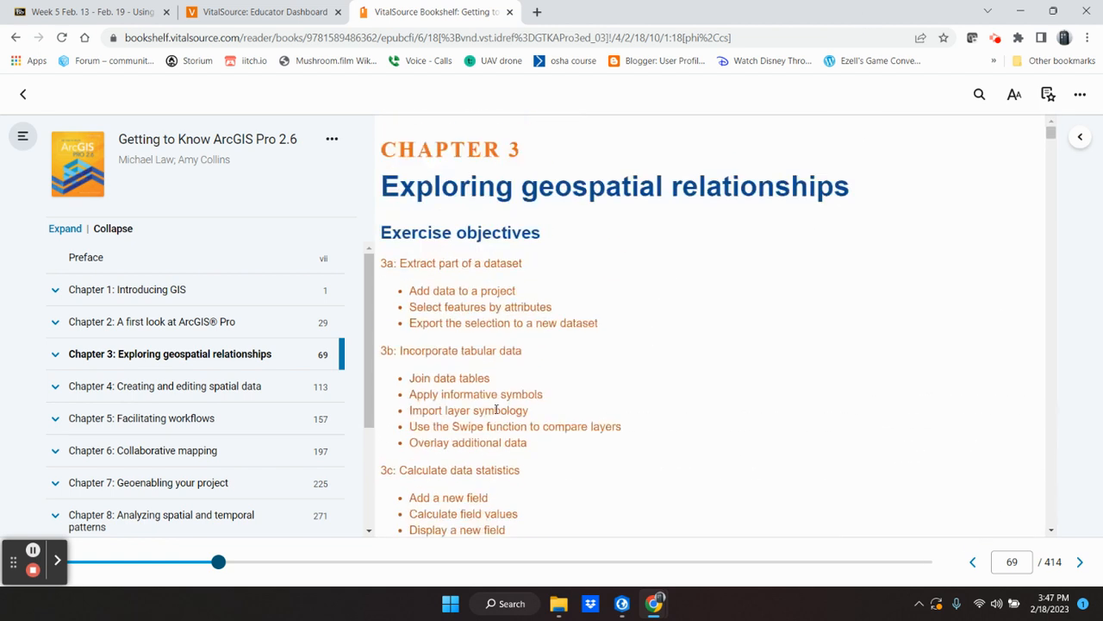
scroll(616, 391, down, 5)
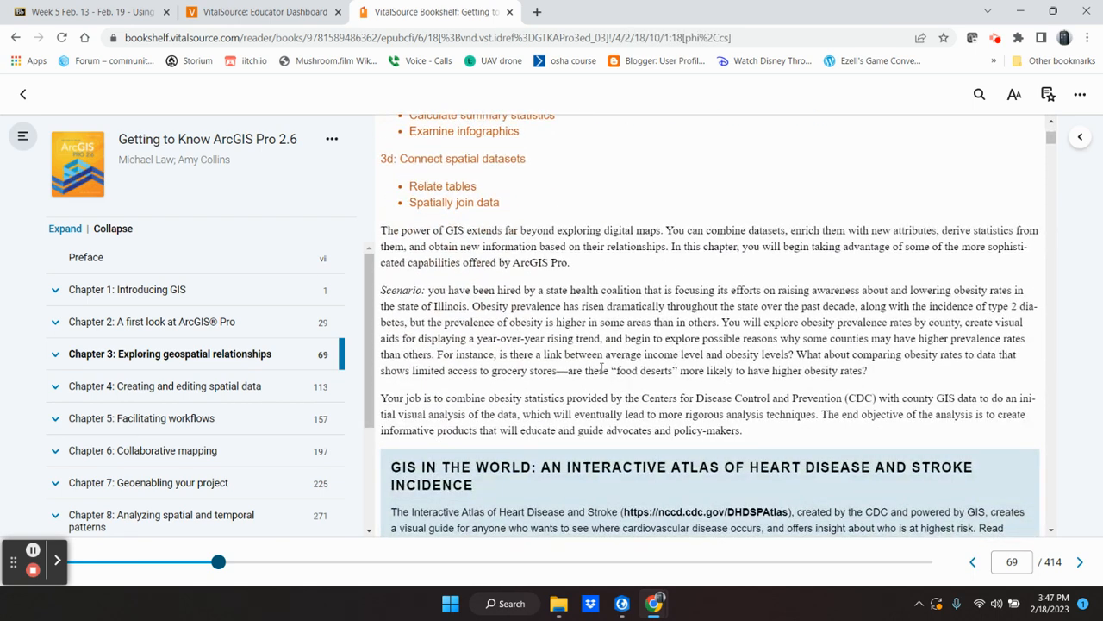
scroll(594, 350, down, 3)
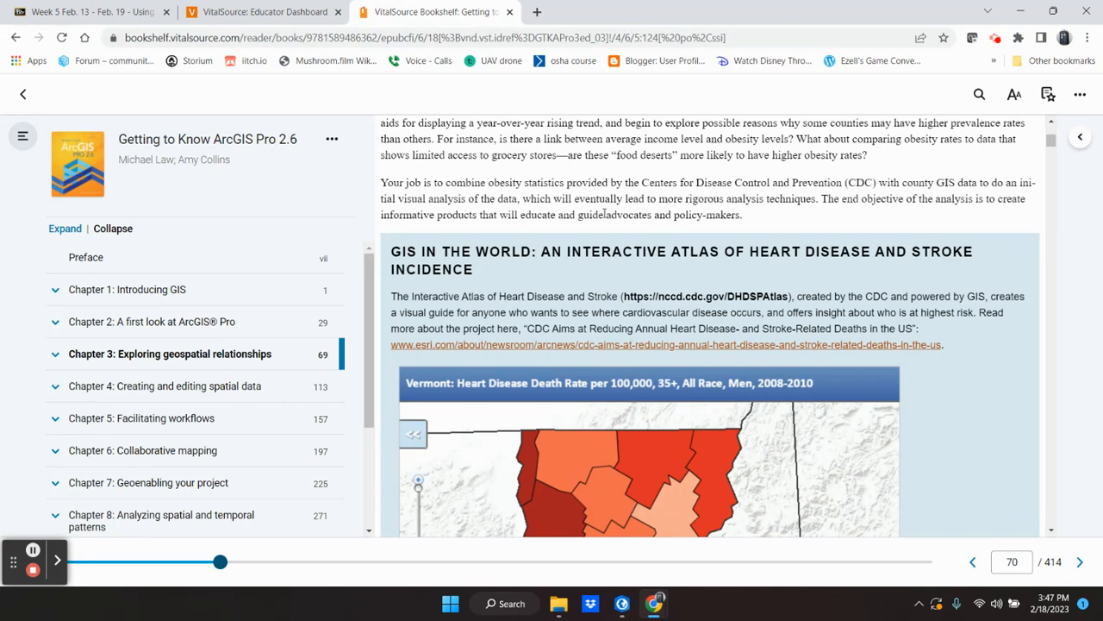
scroll(605, 215, down, 1)
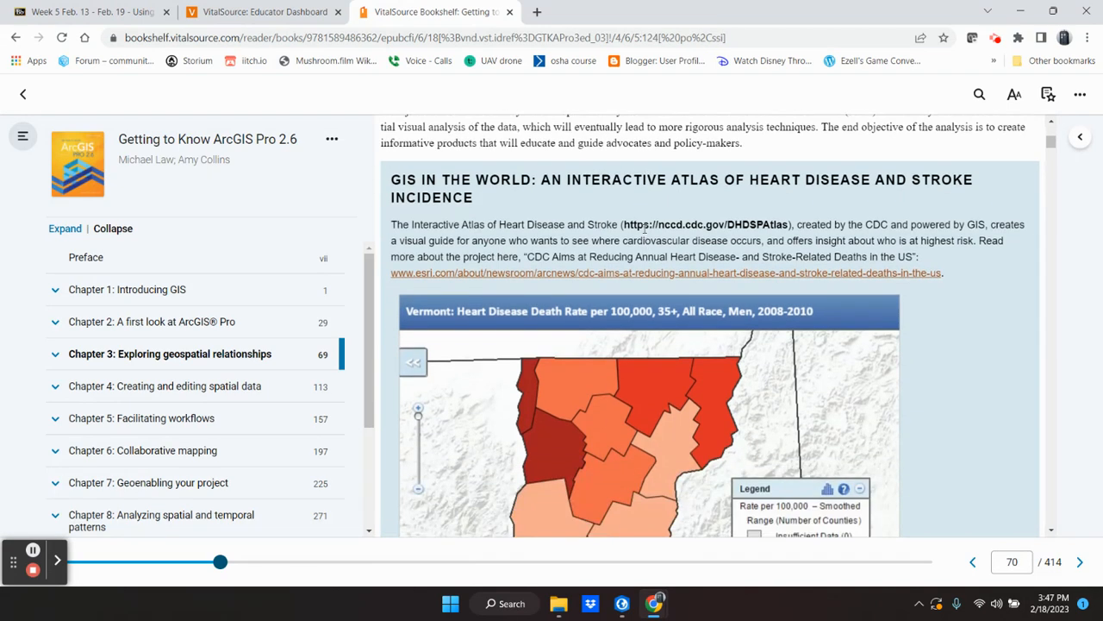
scroll(595, 245, down, 1)
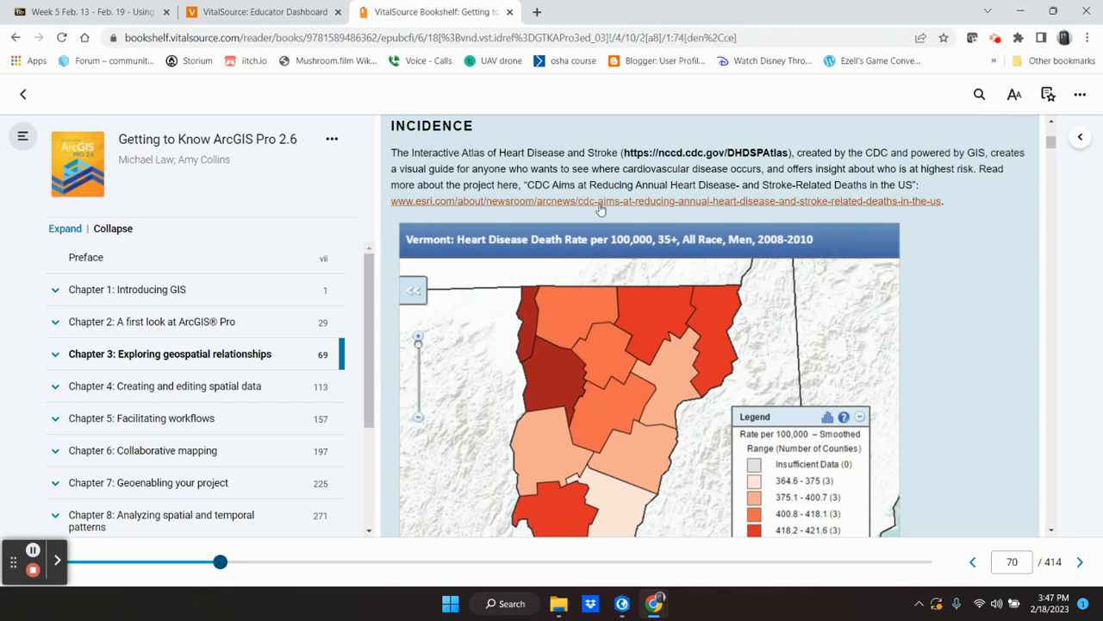
scroll(632, 236, down, 4)
scroll(629, 237, down, 3)
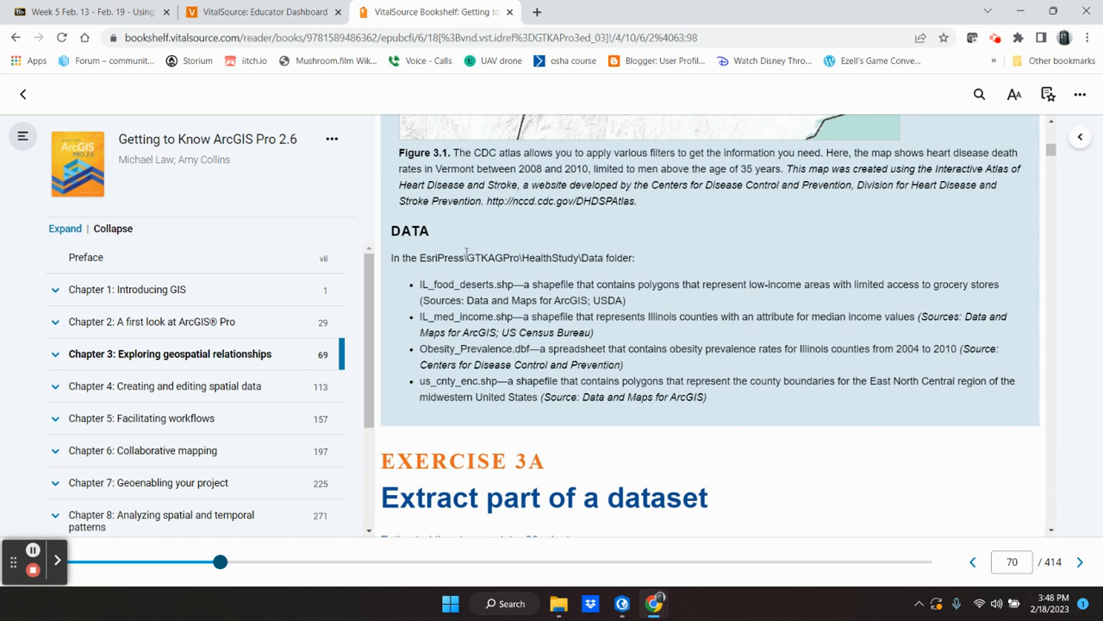
Step: Examine the DATA section's GTKAGPro\HealthStudy\Data folder path and the .shp and .dbf file extensions
mouse_move(466, 258)
mouse_down()
mouse_move(520, 269)
mouse_move(393, 258)
mouse_move(392, 231)
mouse_move(603, 263)
mouse_up()
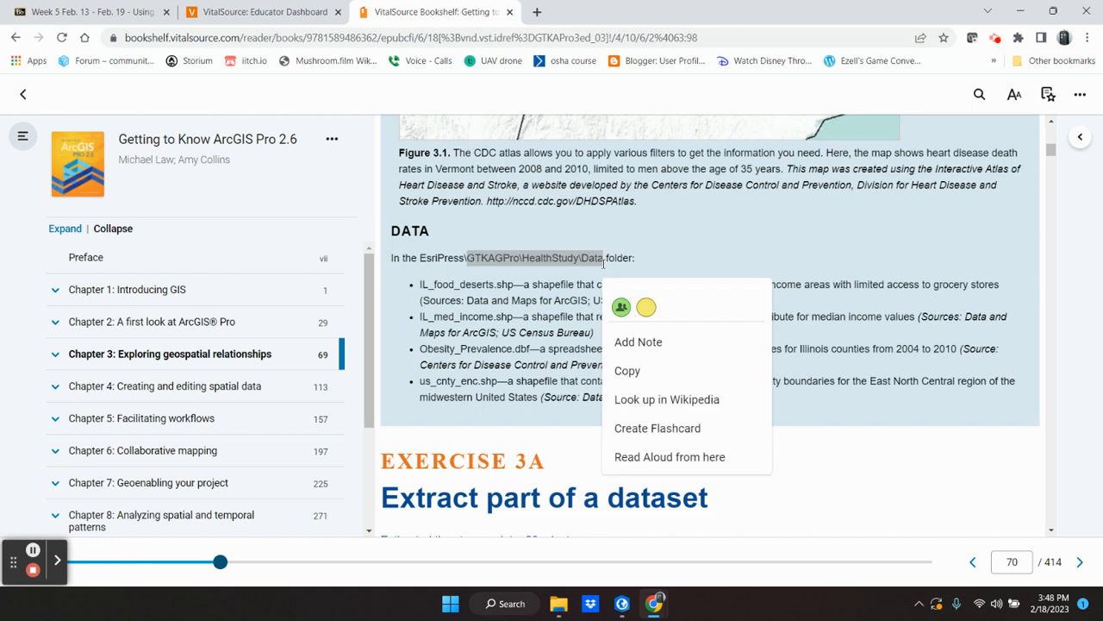
click(783, 240)
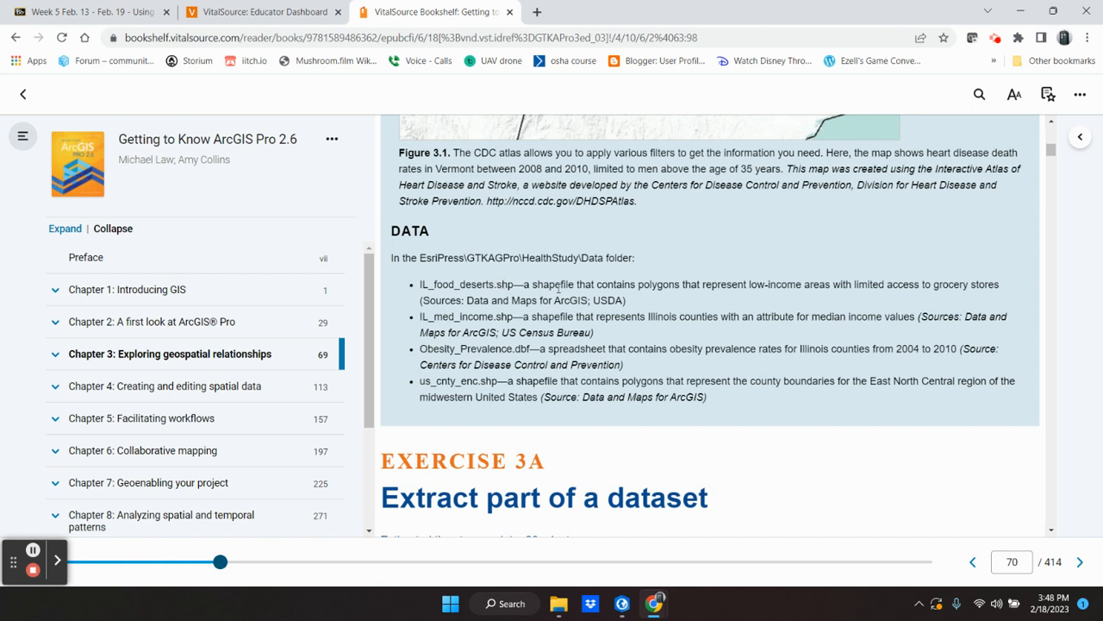
mouse_move(496, 285)
mouse_down()
mouse_move(514, 300)
mouse_move(510, 290)
mouse_up()
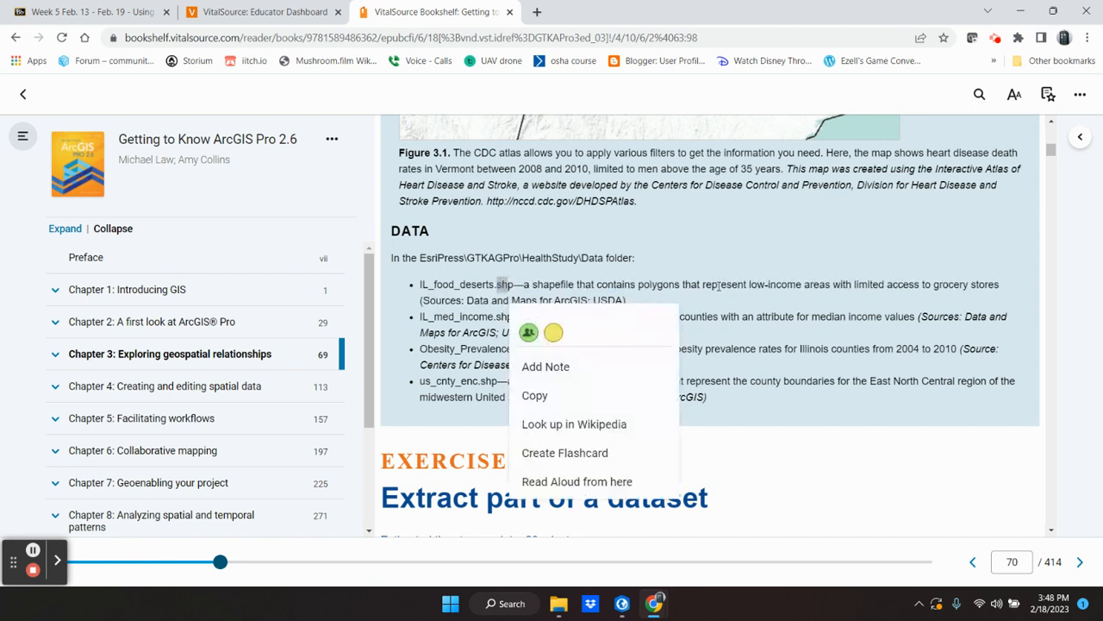
click(719, 287)
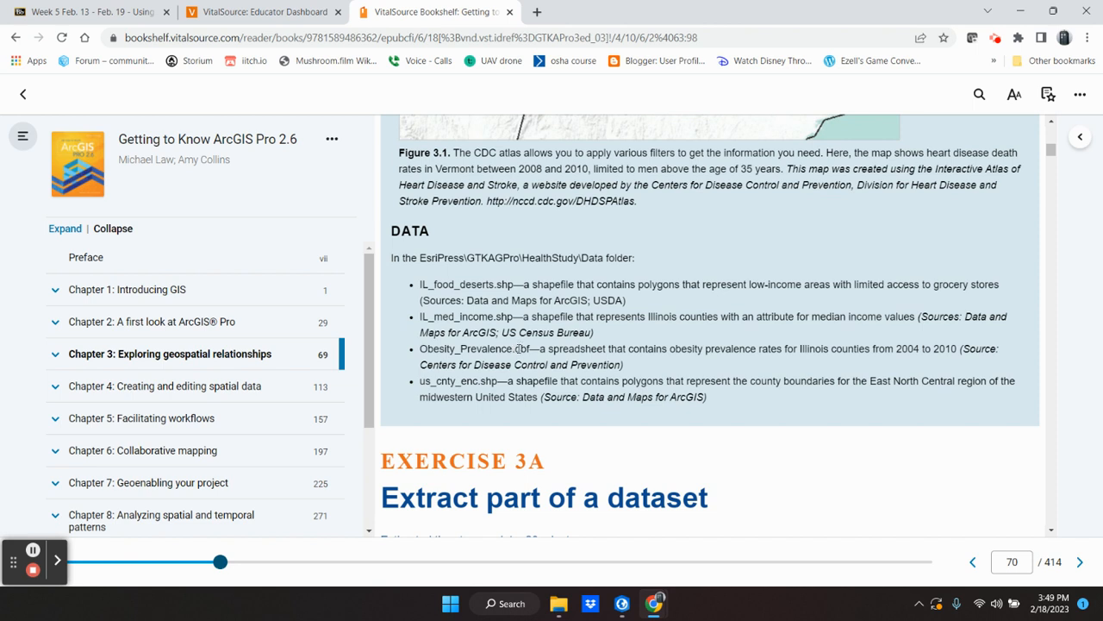
drag(515, 349, 531, 350)
drag(508, 333, 514, 332)
click(554, 302)
Step: Read the Exercise 3A workflow and the first "Add data to a project" instruction, examining the HealthStudy.aprx file extension
scroll(756, 331, down, 1)
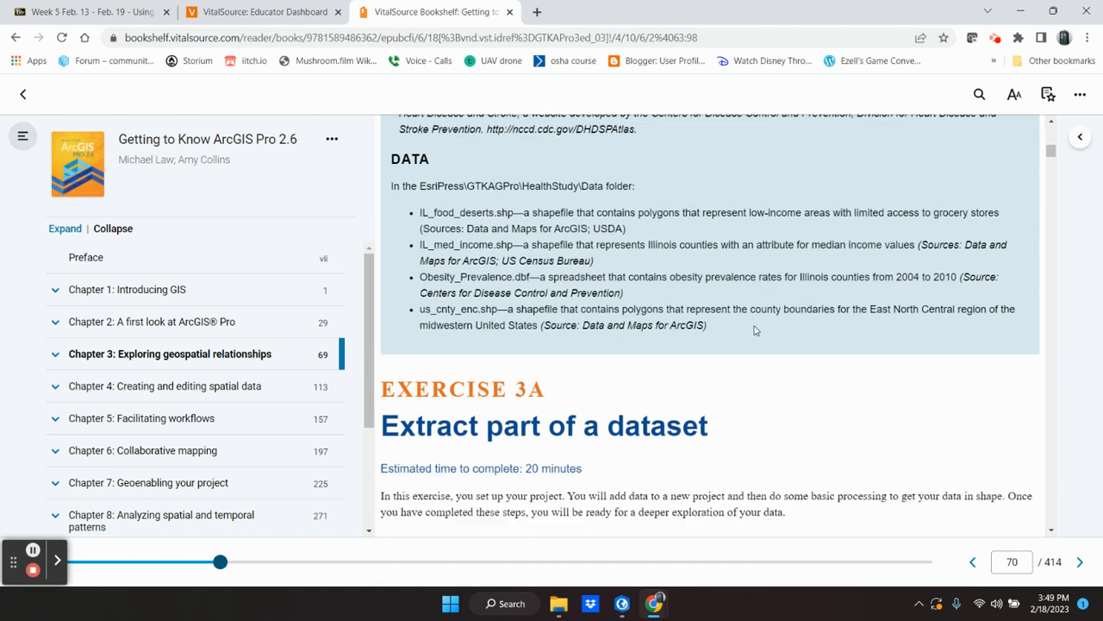
scroll(755, 330, down, 4)
scroll(755, 331, down, 1)
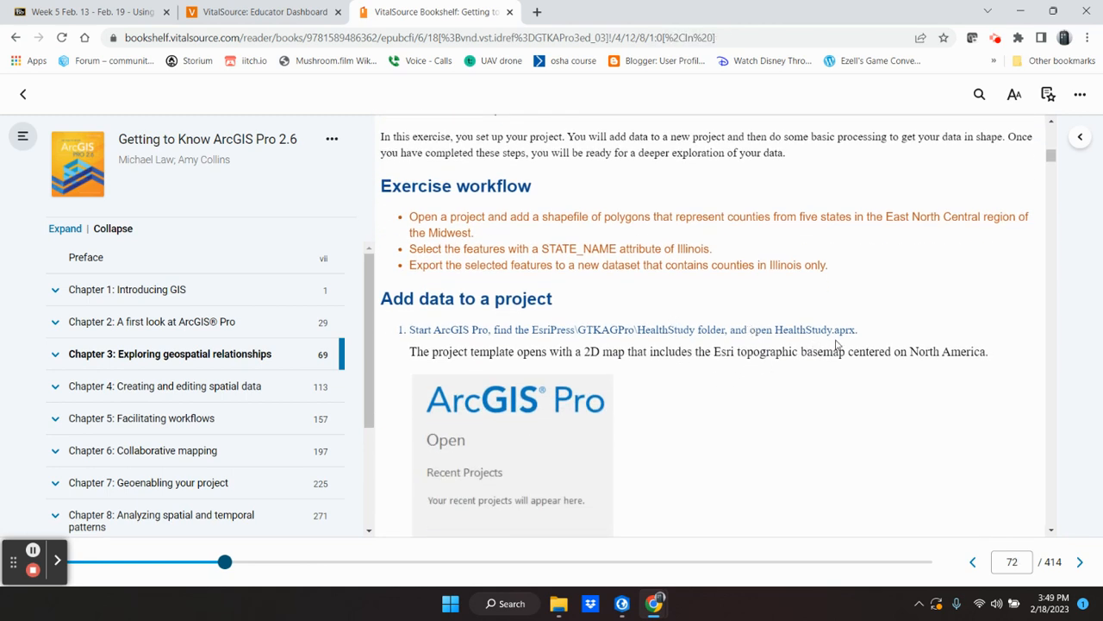
mouse_move(835, 332)
mouse_down()
mouse_move(859, 334)
mouse_move(856, 352)
mouse_move(875, 338)
mouse_move(880, 350)
mouse_up()
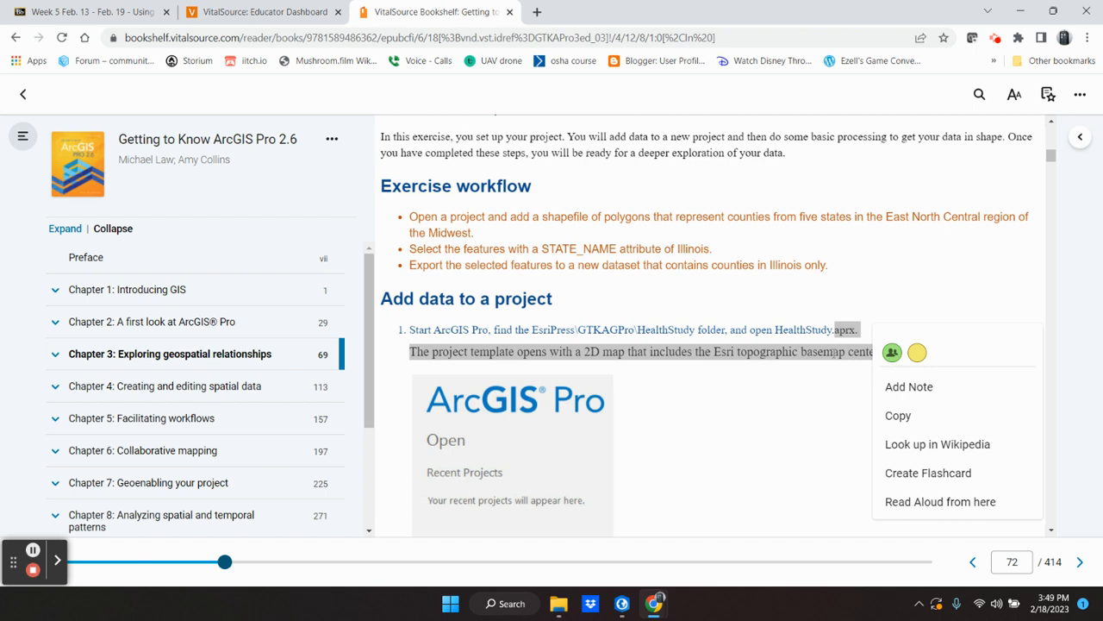
click(742, 363)
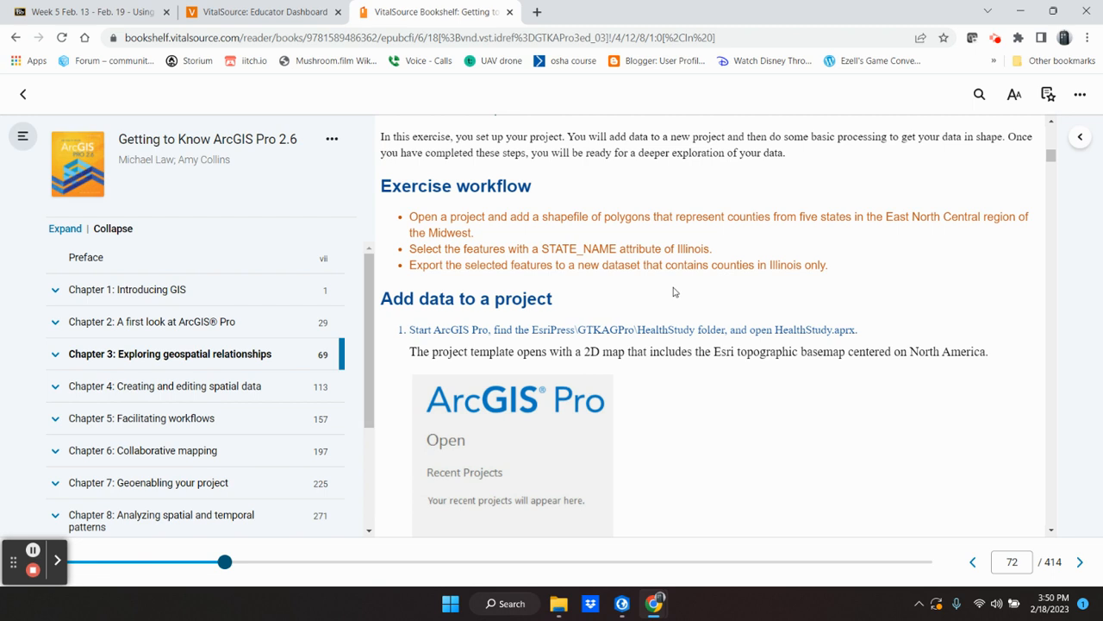
scroll(675, 291, down, 1)
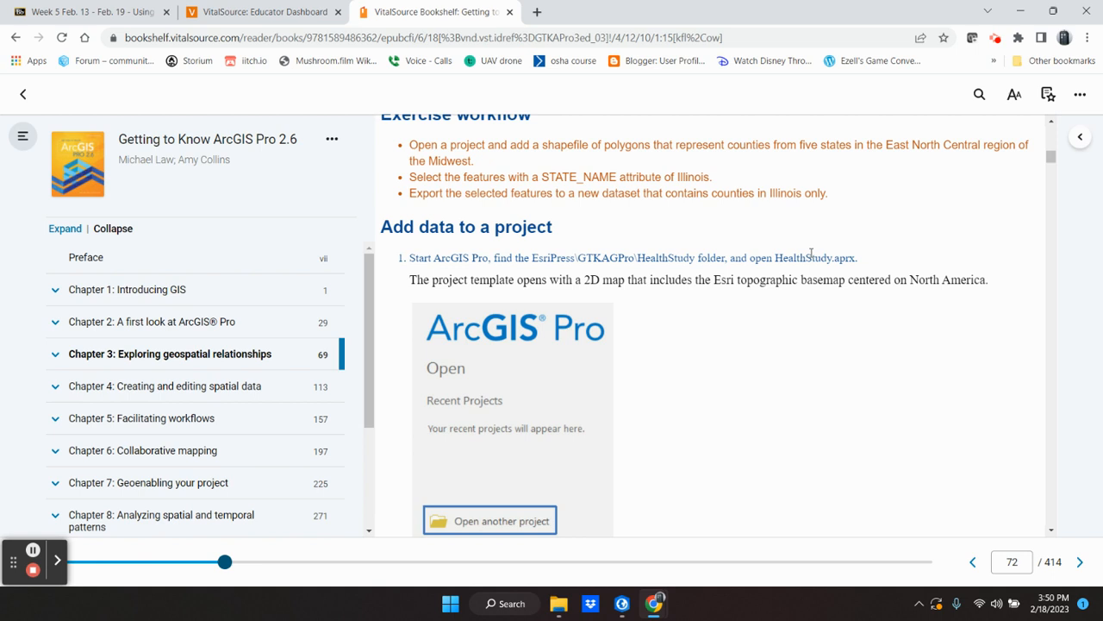
Step: Switch to ArcGIS Pro and locate HealthStudy.aprx in the GTKAGPro\HealthStudy folder without opening it
click(623, 606)
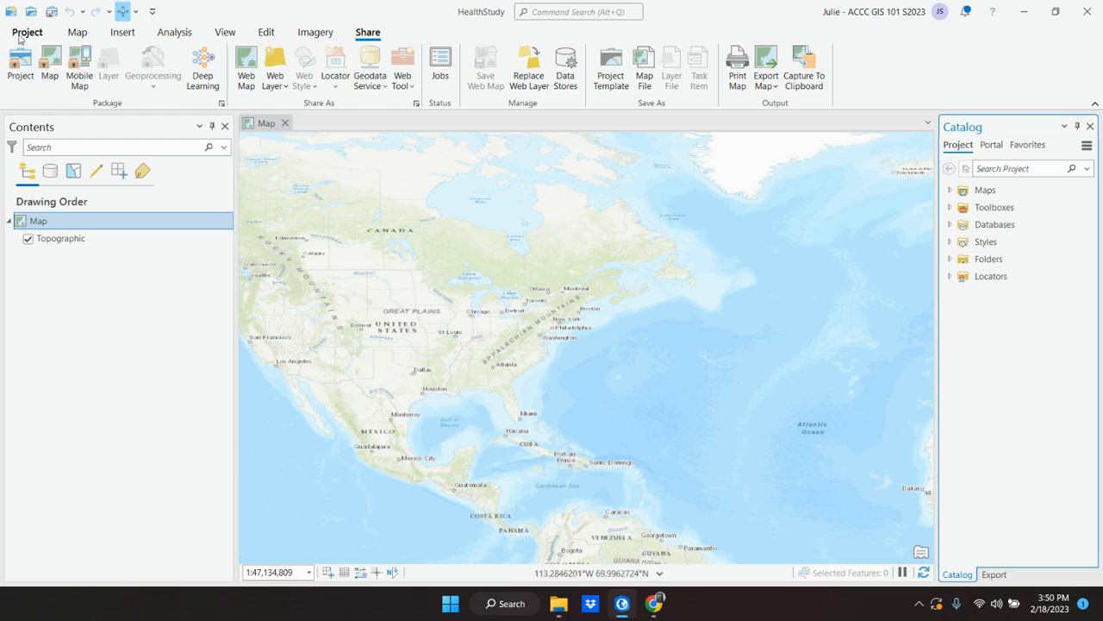
click(78, 32)
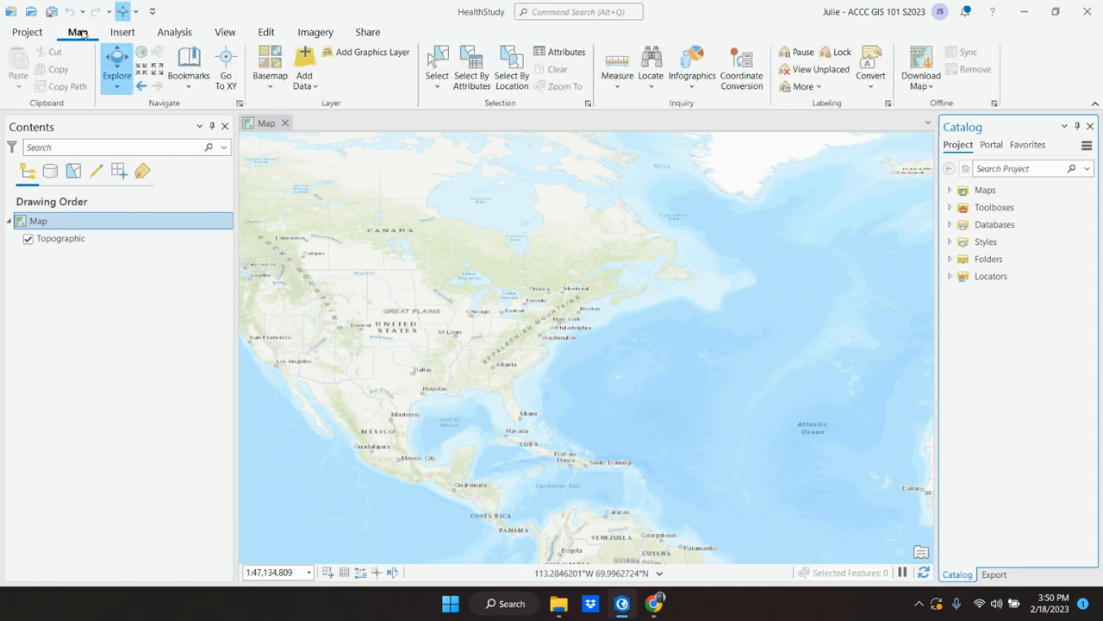
click(31, 13)
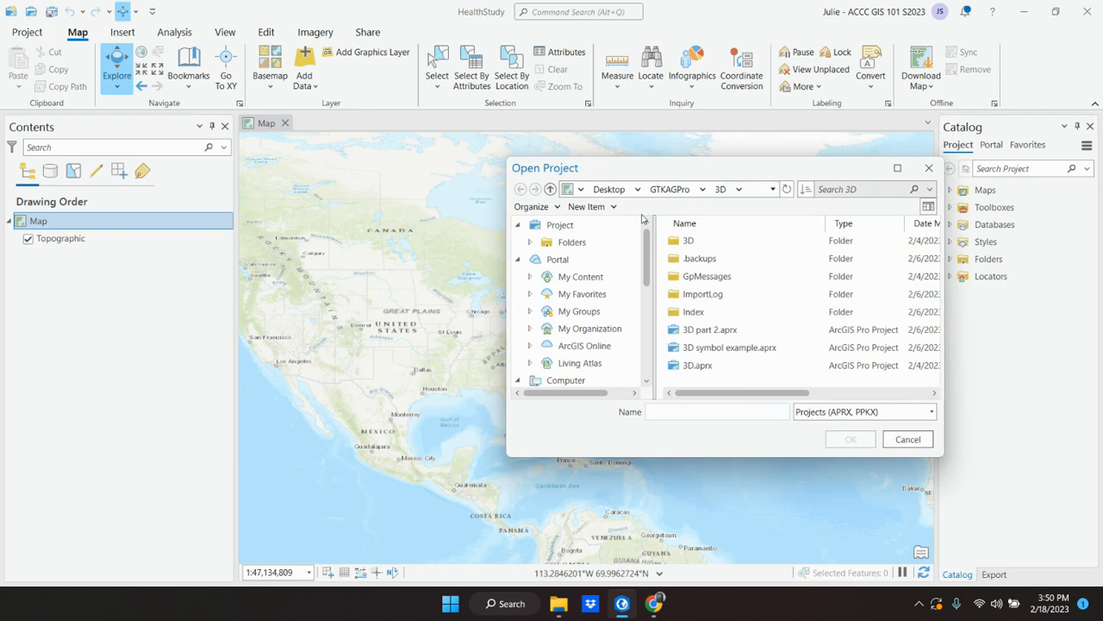
drag(661, 165, 571, 143)
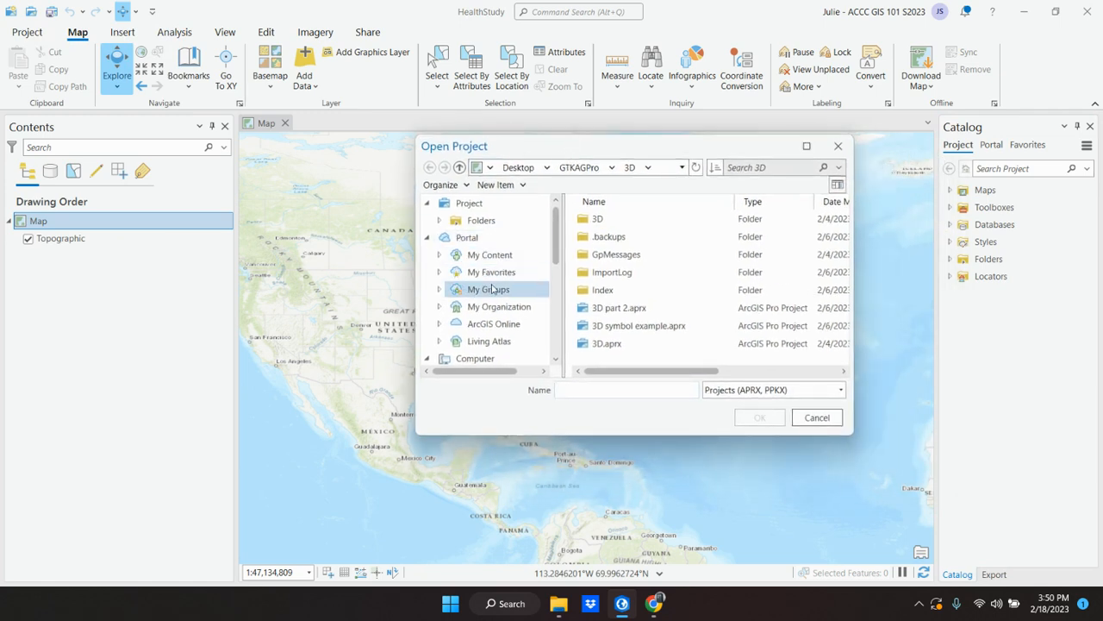
scroll(485, 272, down, 2)
scroll(486, 272, down, 1)
scroll(485, 273, up, 3)
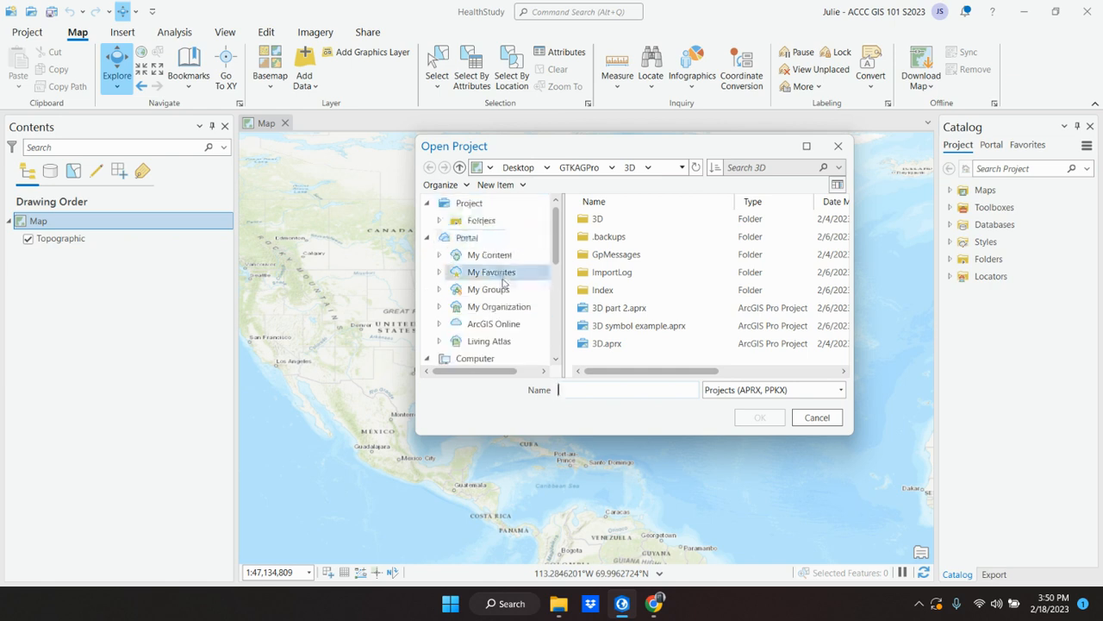
scroll(498, 306, down, 3)
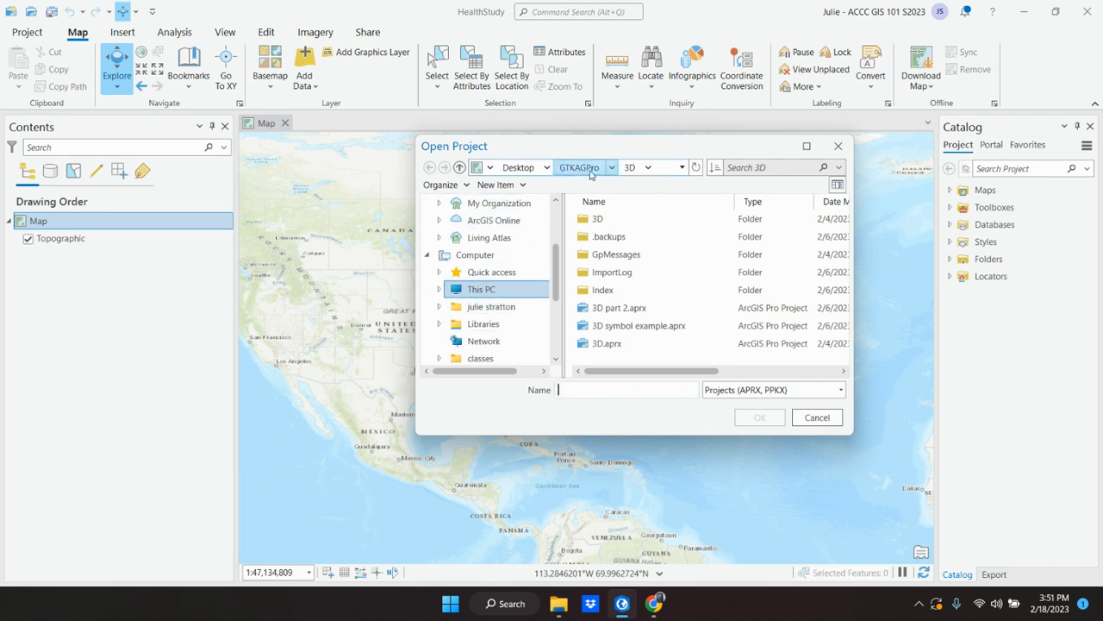
scroll(483, 328, down, 2)
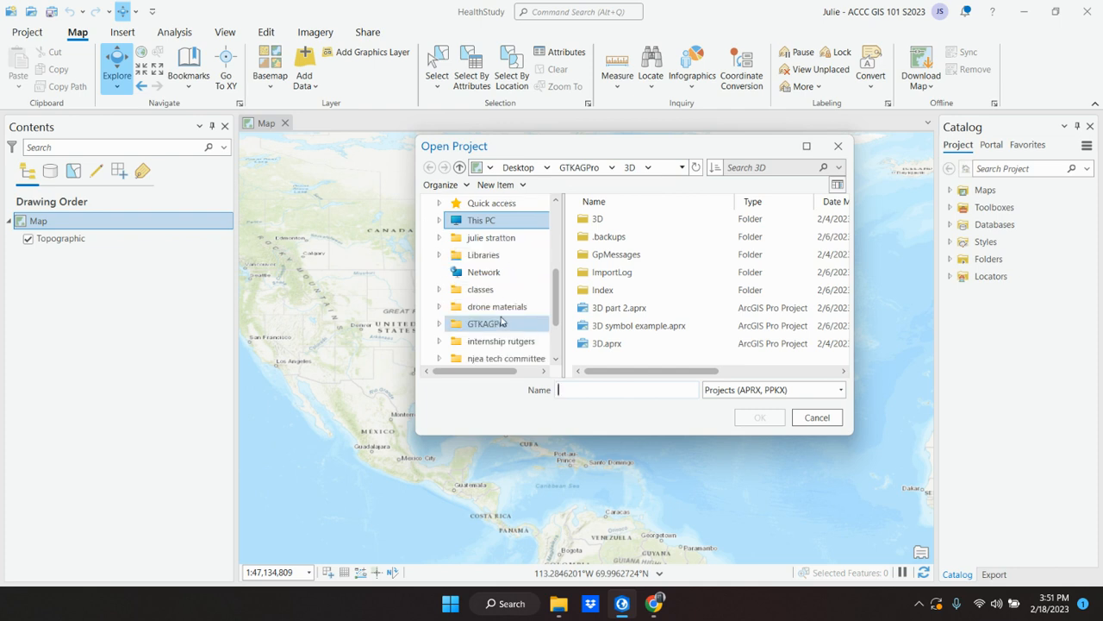
click(488, 324)
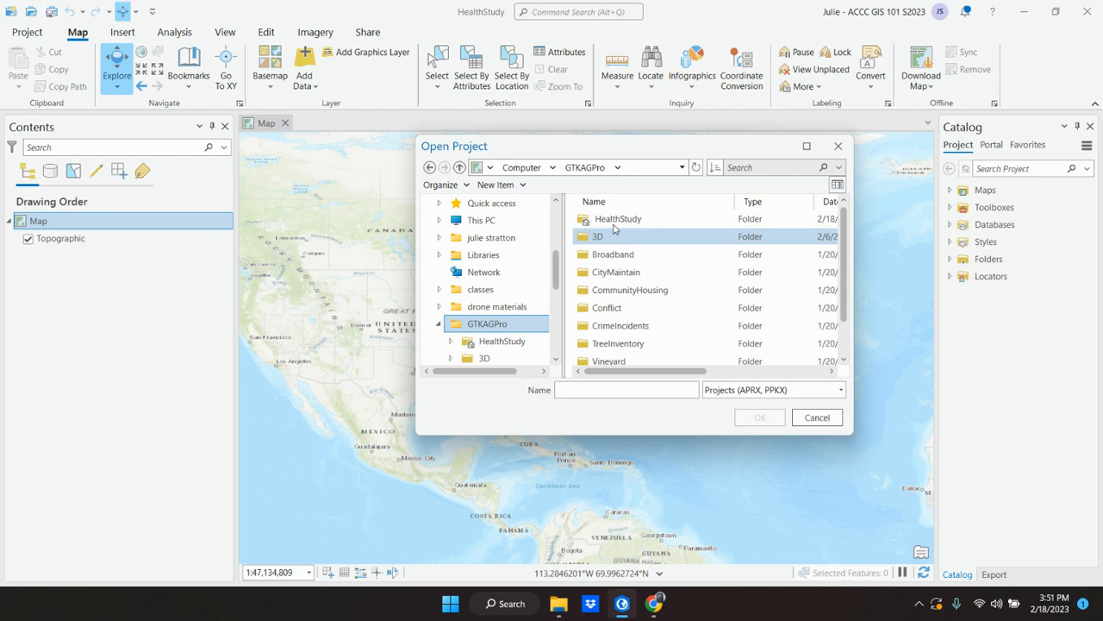
double_click(615, 221)
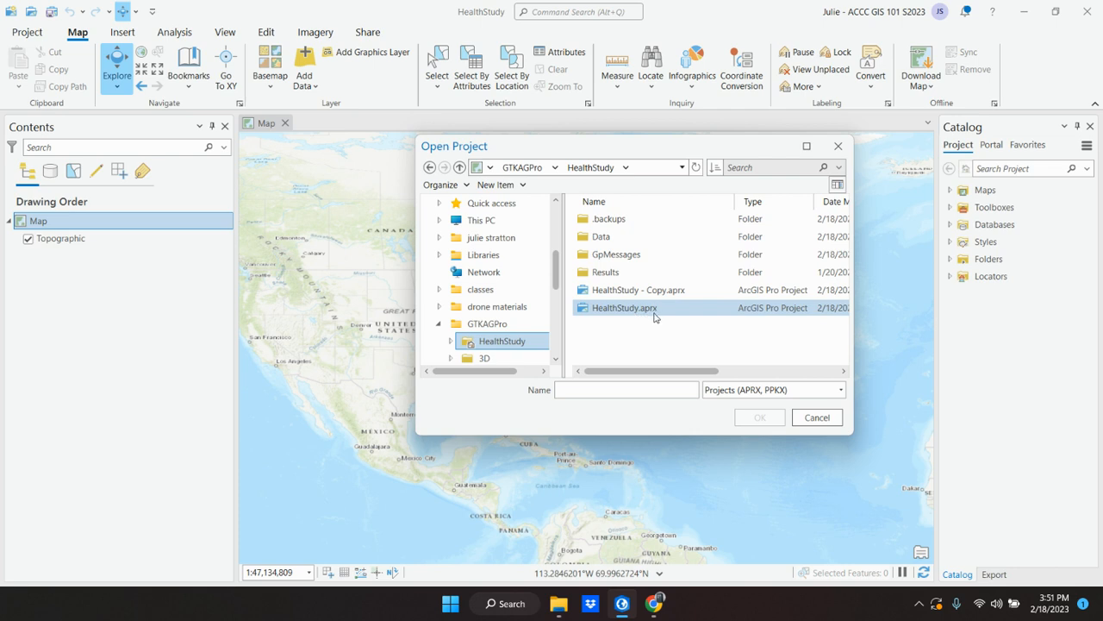
click(816, 418)
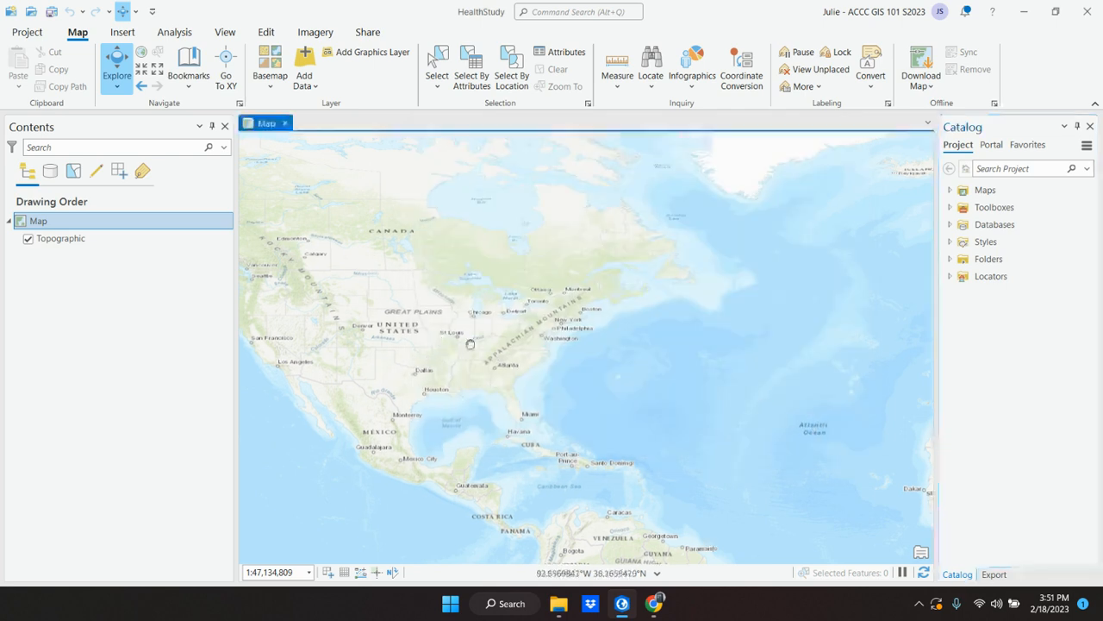
Step: Center the map on North America, and switch to the textbook in Chrome to read instructions 2 and 3
drag(470, 344, 615, 352)
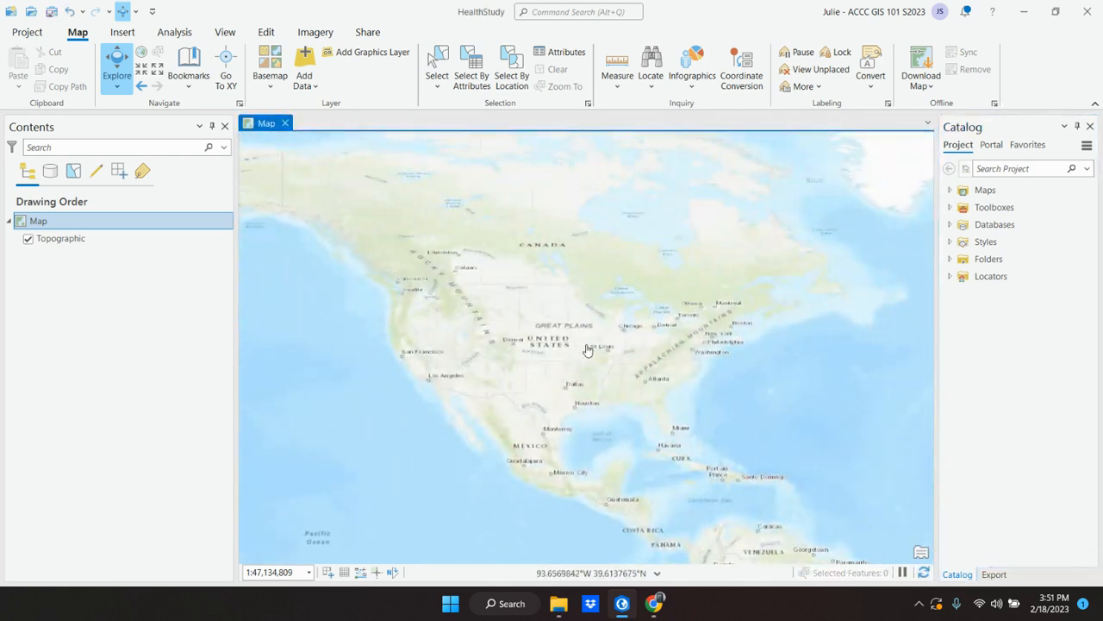
click(621, 610)
scroll(554, 377, down, 2)
scroll(555, 379, down, 3)
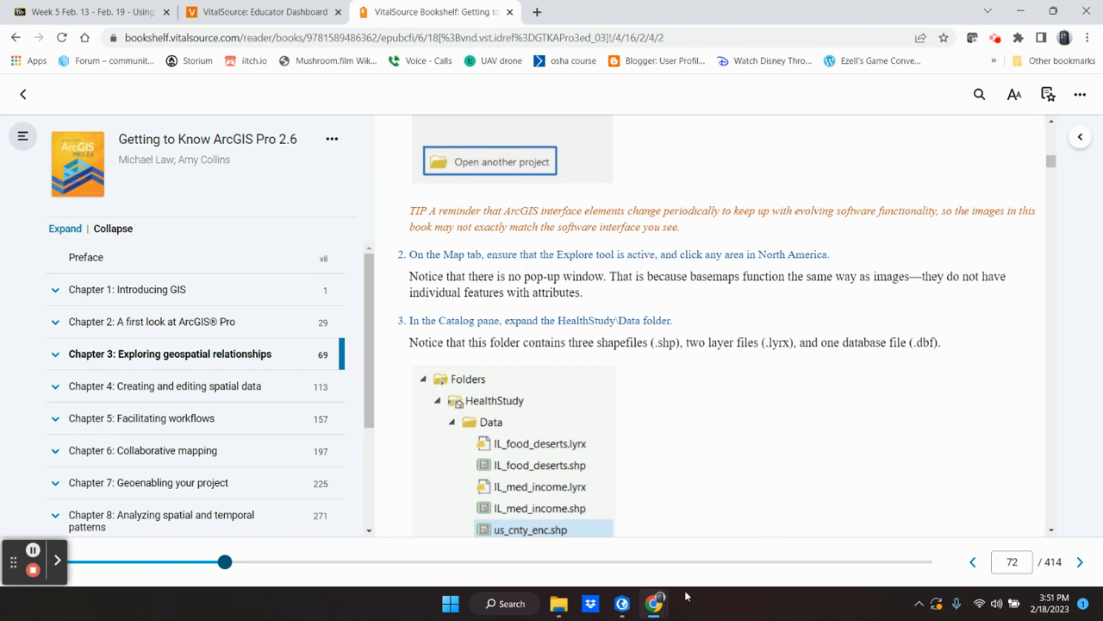
click(653, 605)
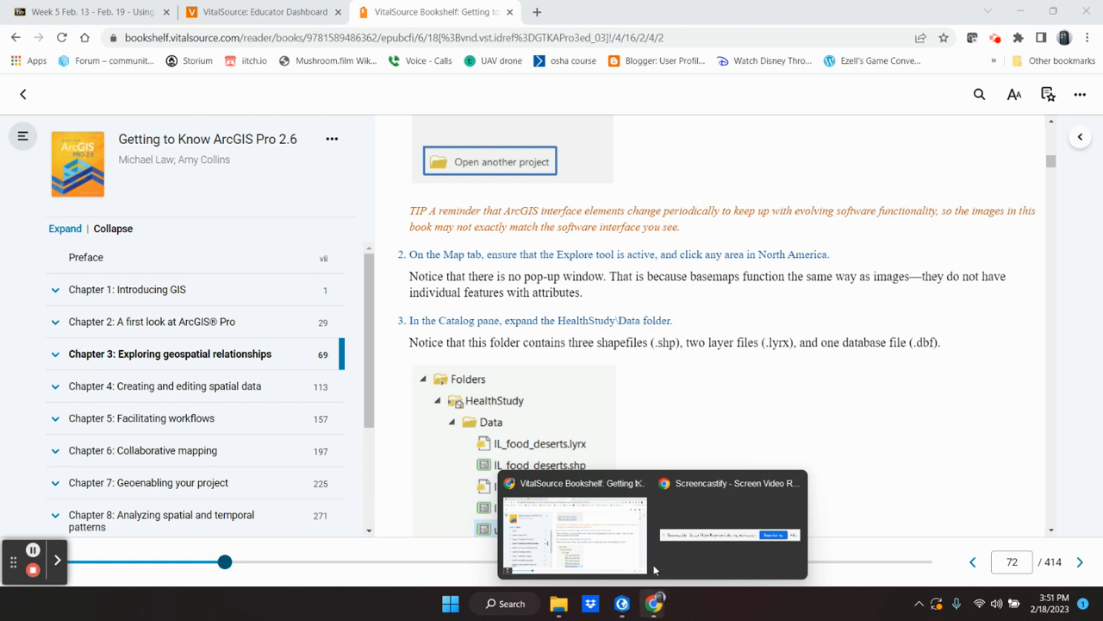
Step: Check the active Explore tool in ArcGIS Pro, and return to the textbook in Chrome to read instructions 3 and 4
click(622, 603)
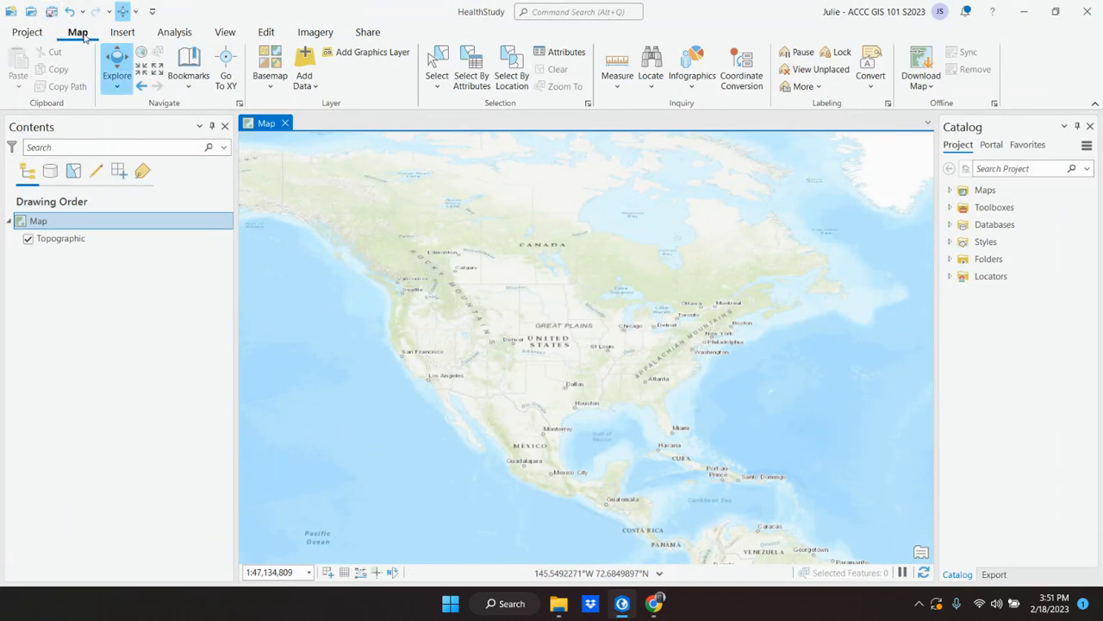
mouse_move(654, 606)
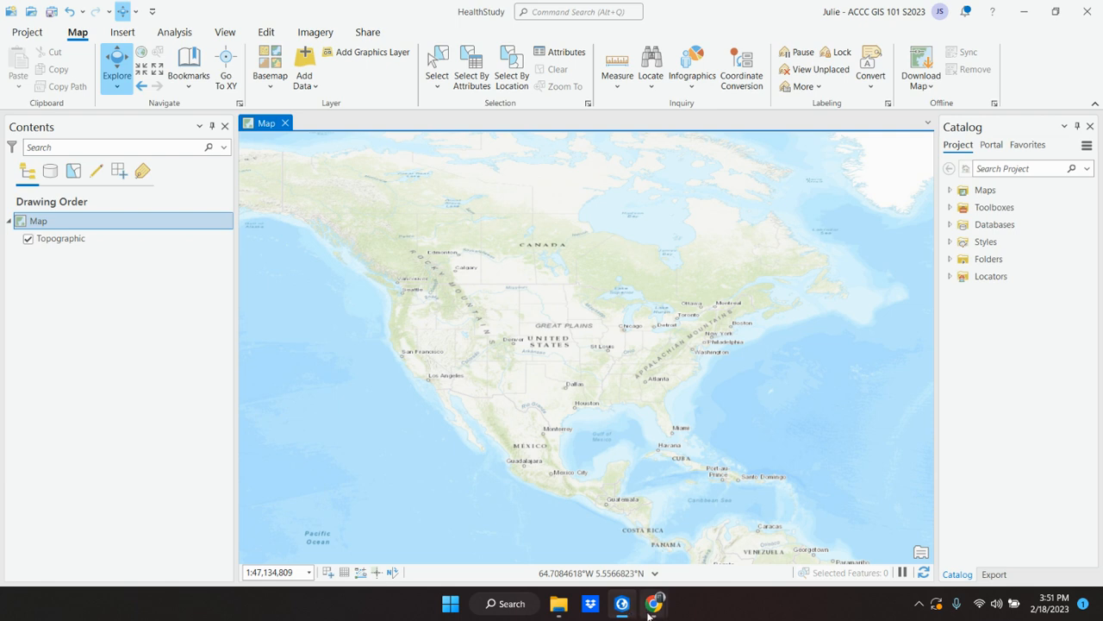
click(609, 527)
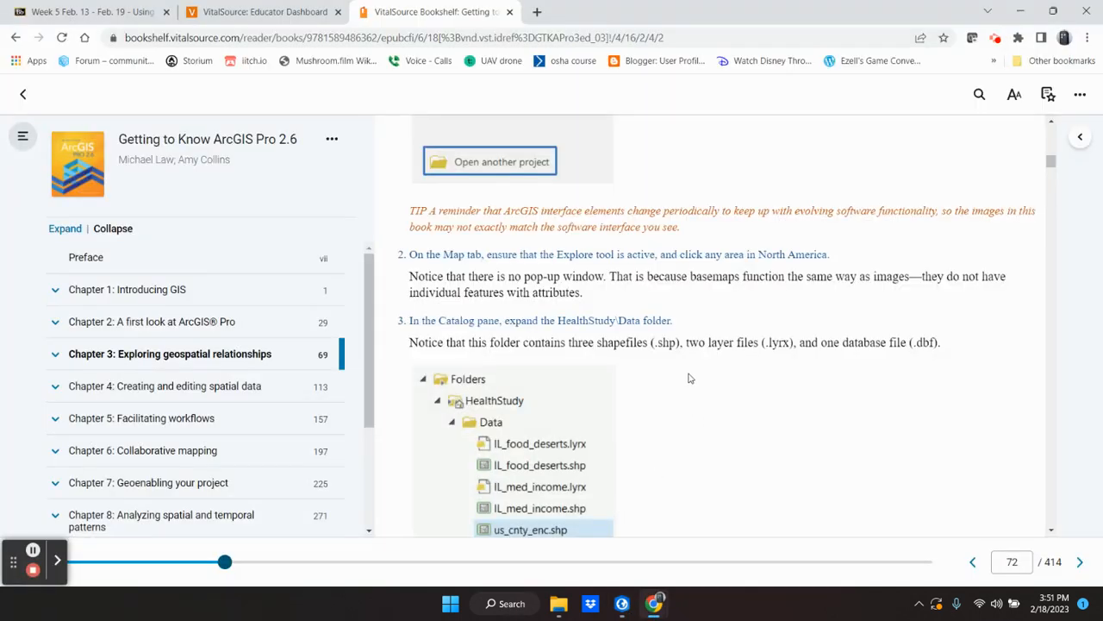
scroll(690, 379, down, 1)
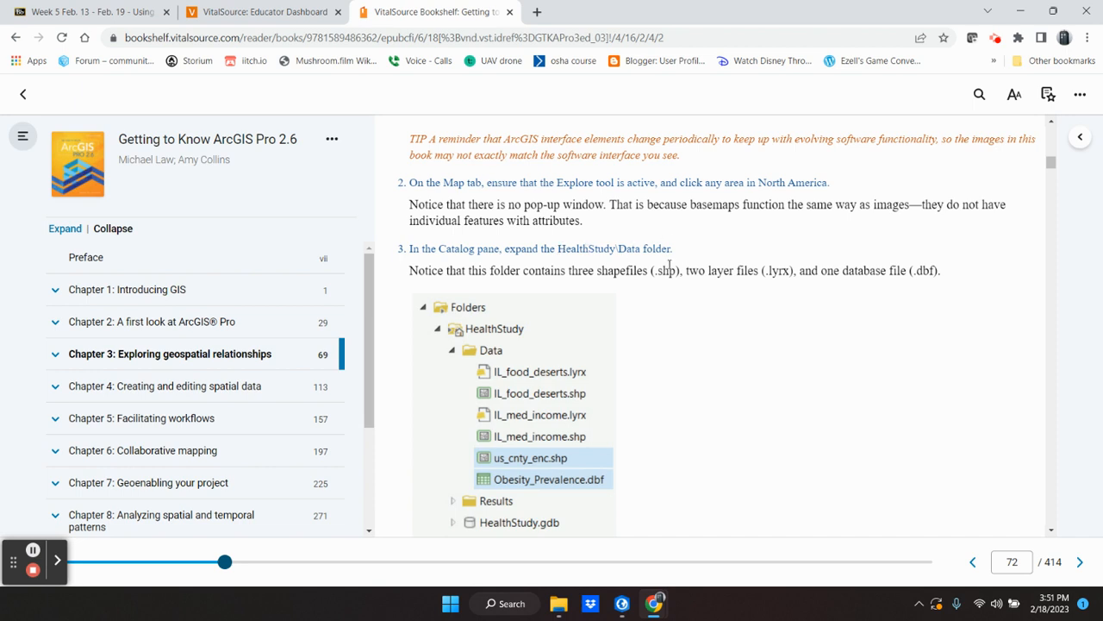
scroll(625, 300, down, 1)
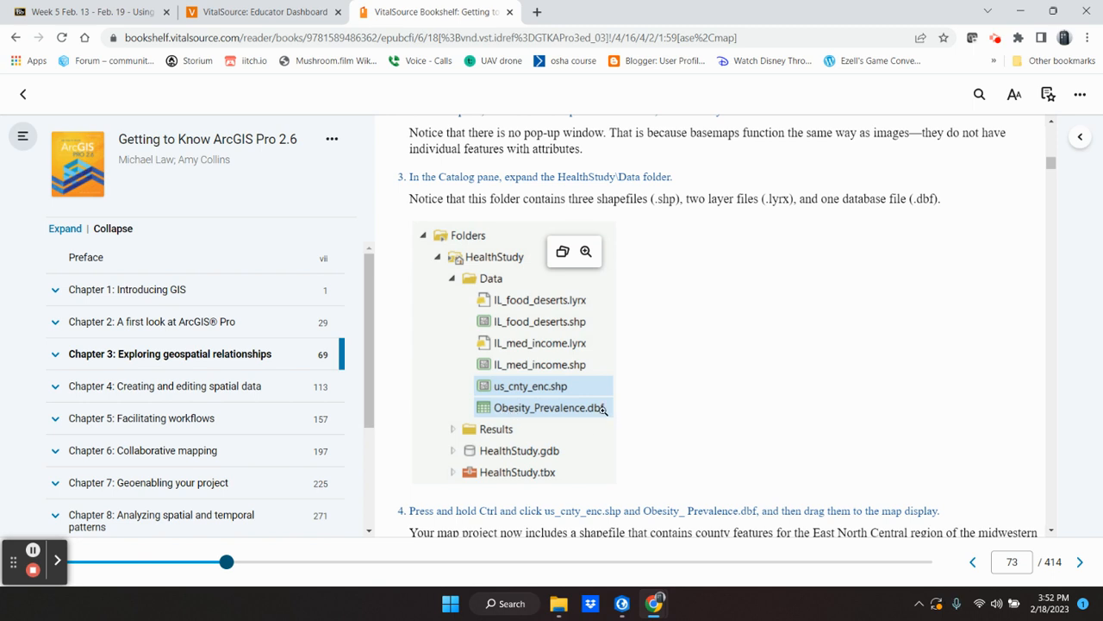
scroll(543, 491, down, 2)
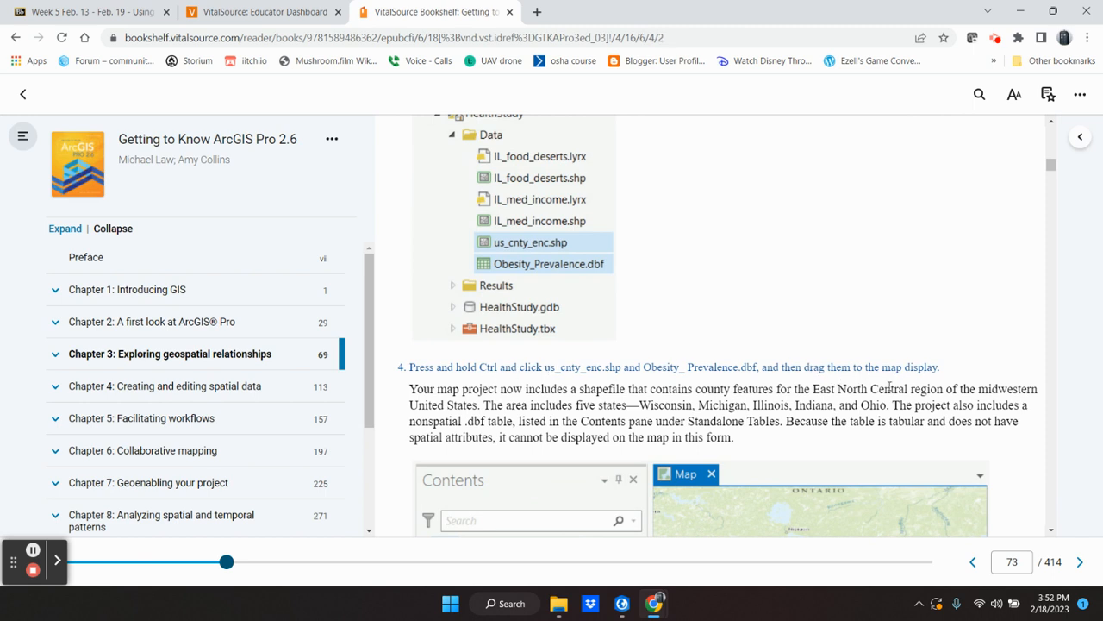
Step: Switch to ArcGIS Pro and add us_cnty_enc.shp and Obesity_Prevalence.dbf from the HealthStudy Data folder to the map
click(621, 603)
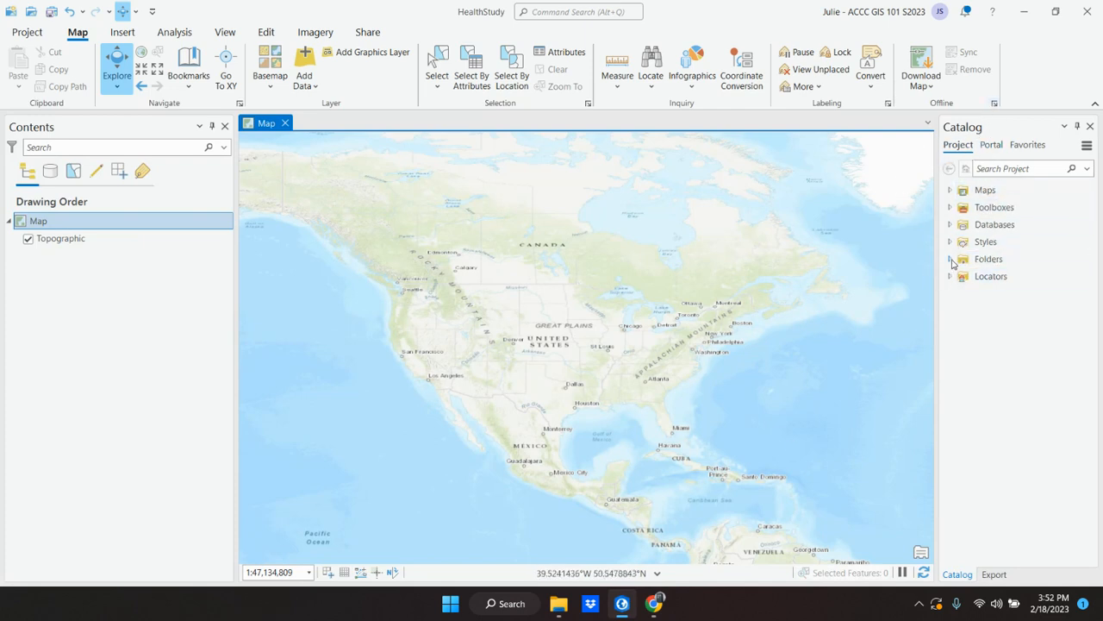
click(950, 260)
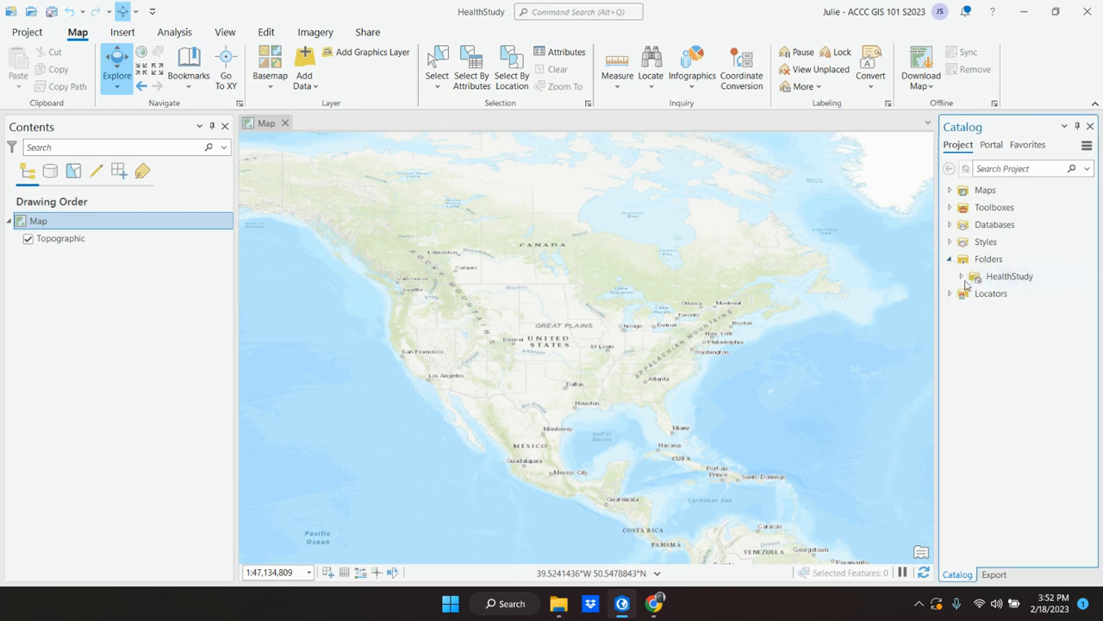
click(962, 276)
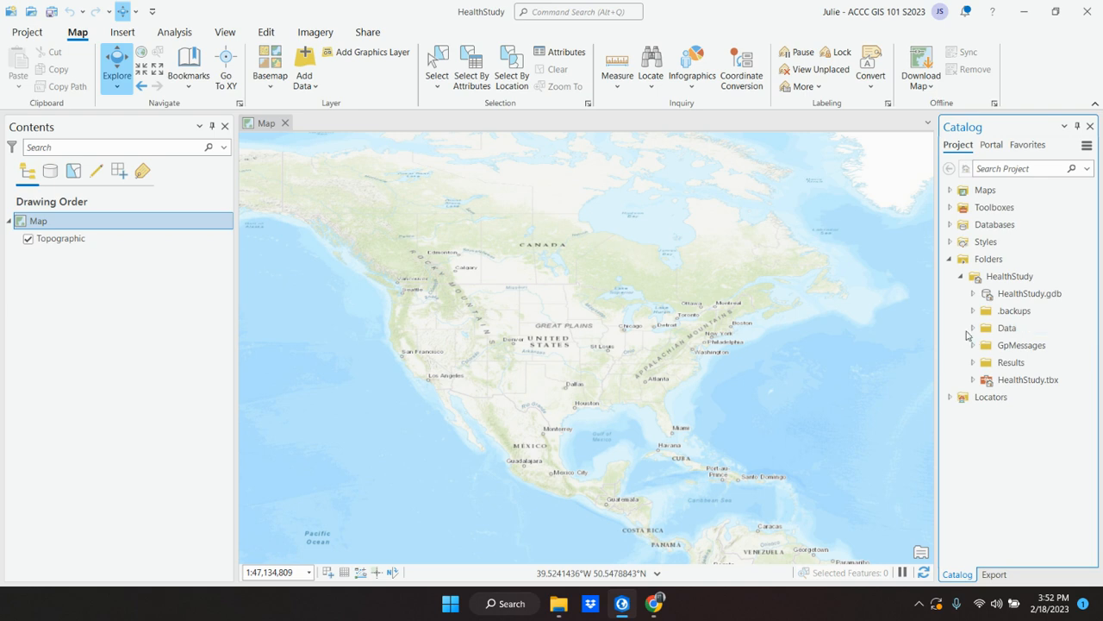
click(973, 329)
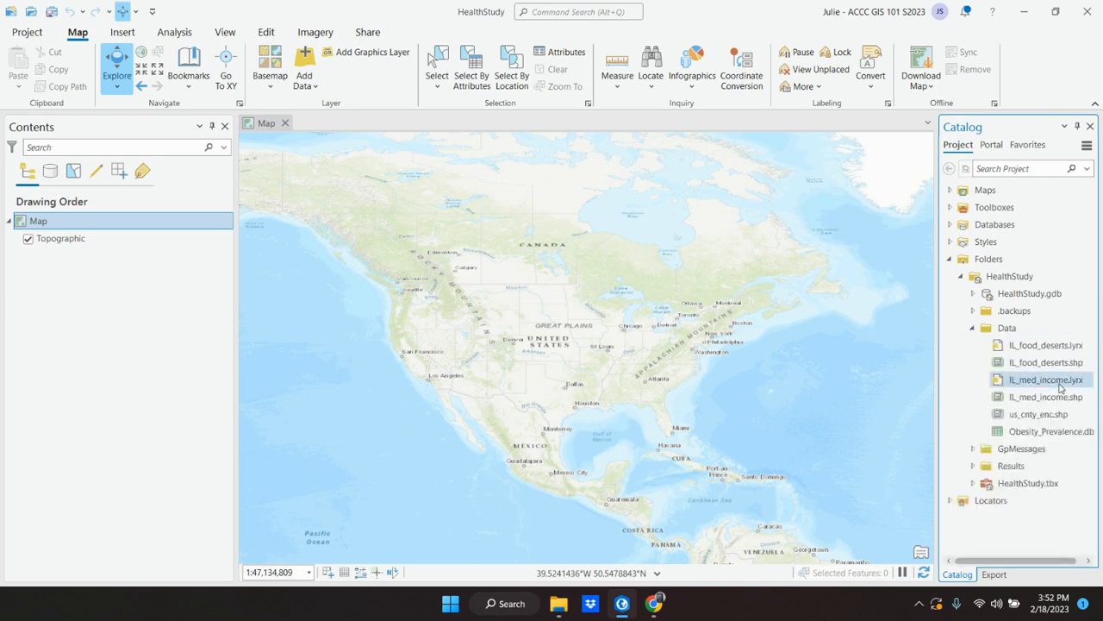
click(1029, 418)
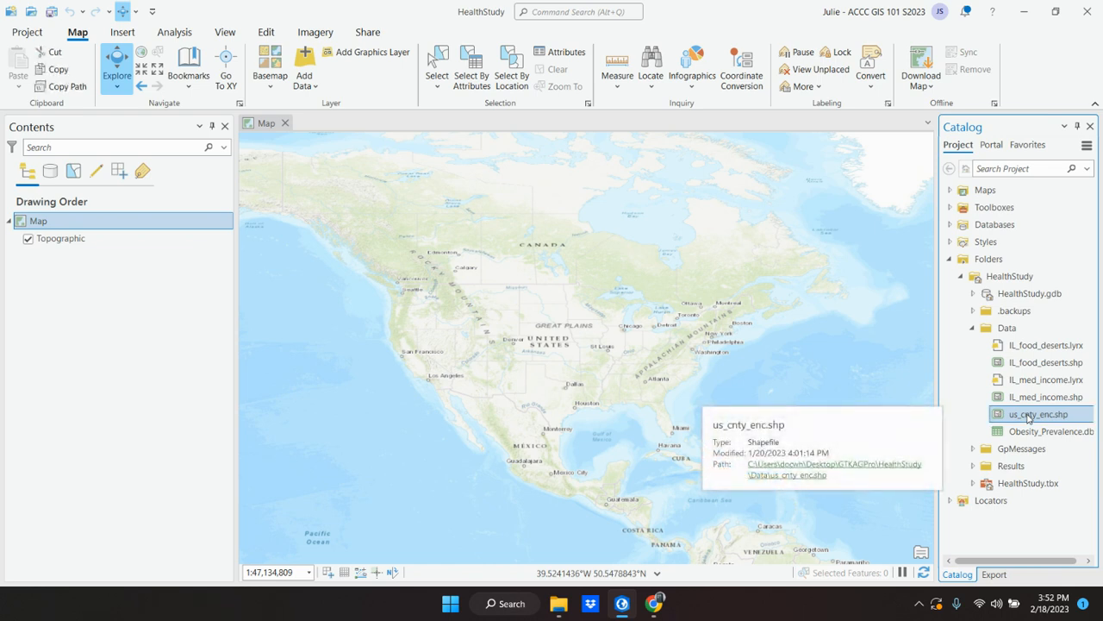
mouse_move(1049, 438)
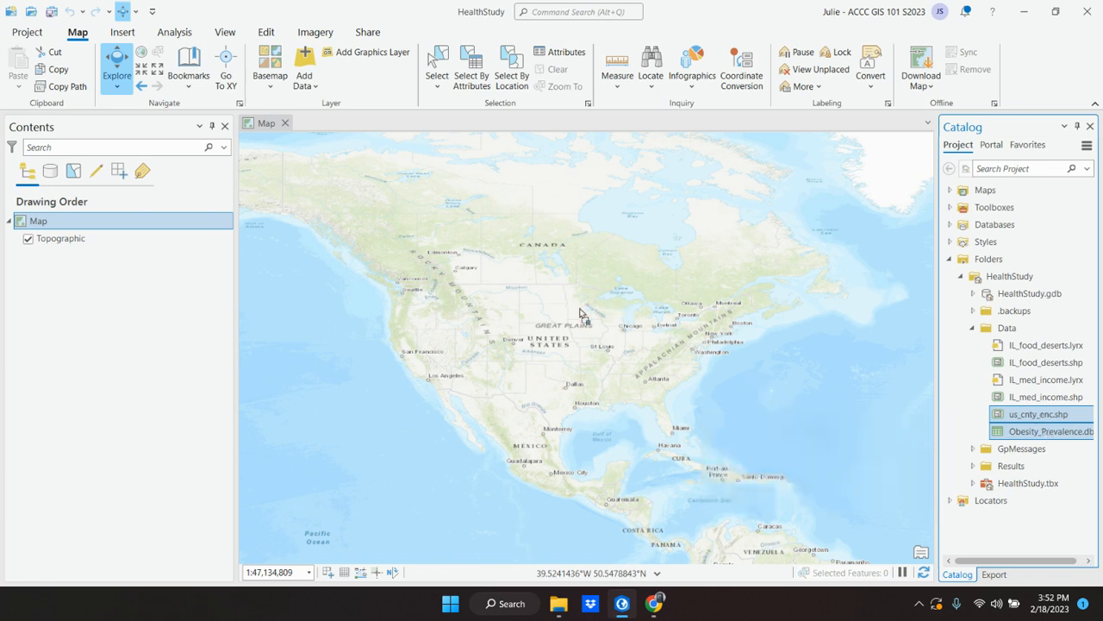
drag(548, 302, 548, 303)
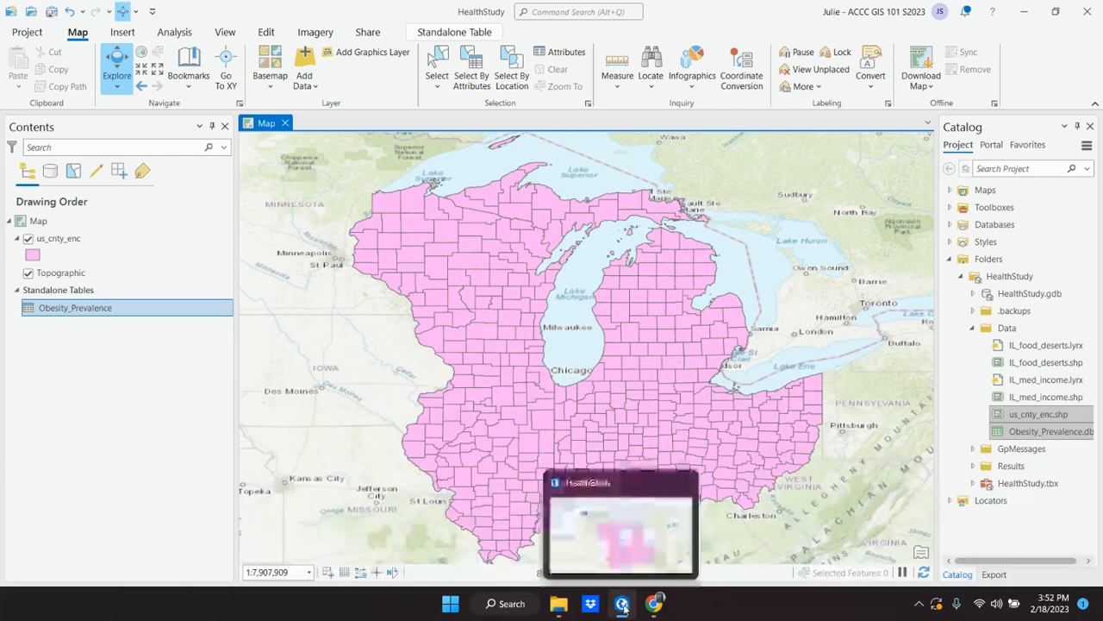
Step: Switch to the textbook in Chrome and read past instruction 4 to the tip on layer colors and instruction 5
mouse_move(652, 606)
click(576, 534)
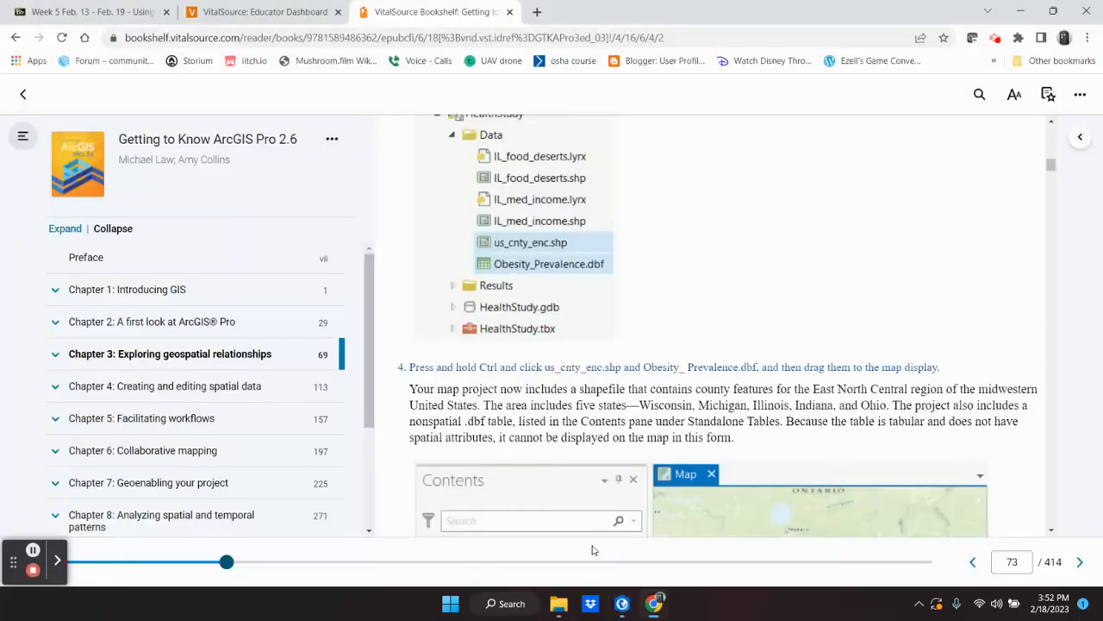
scroll(600, 401, down, 2)
scroll(600, 401, down, 1)
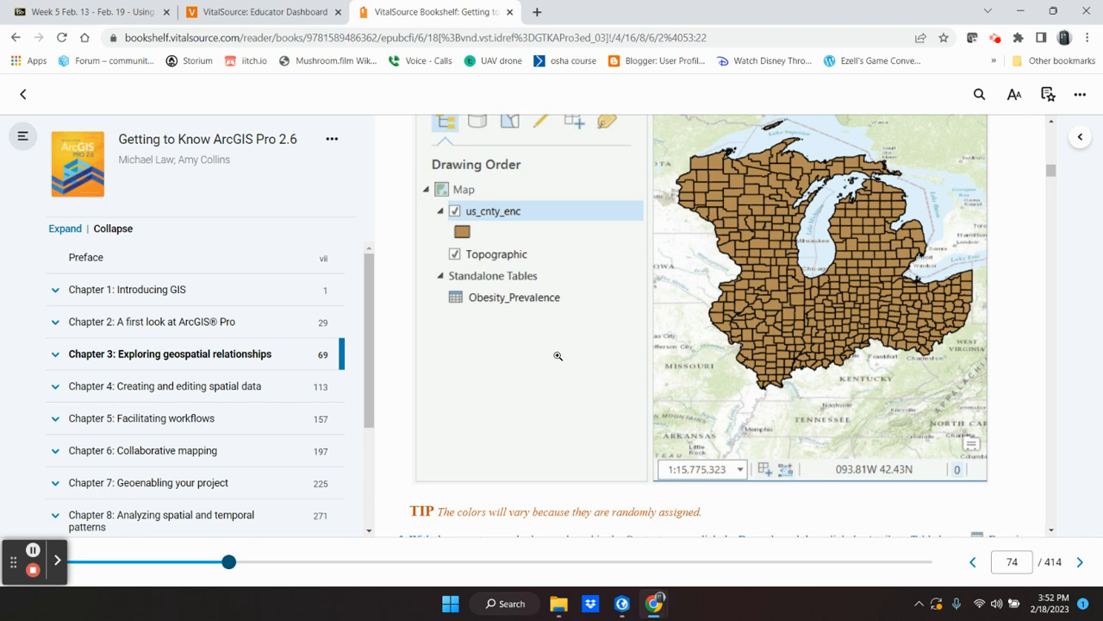
scroll(560, 435, down, 1)
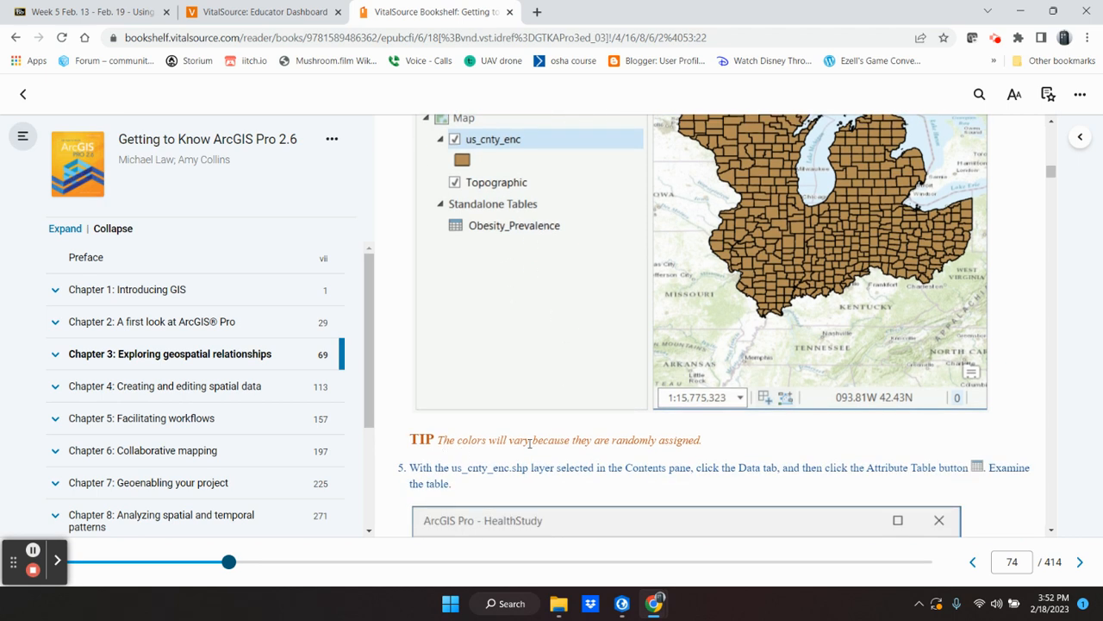
click(654, 607)
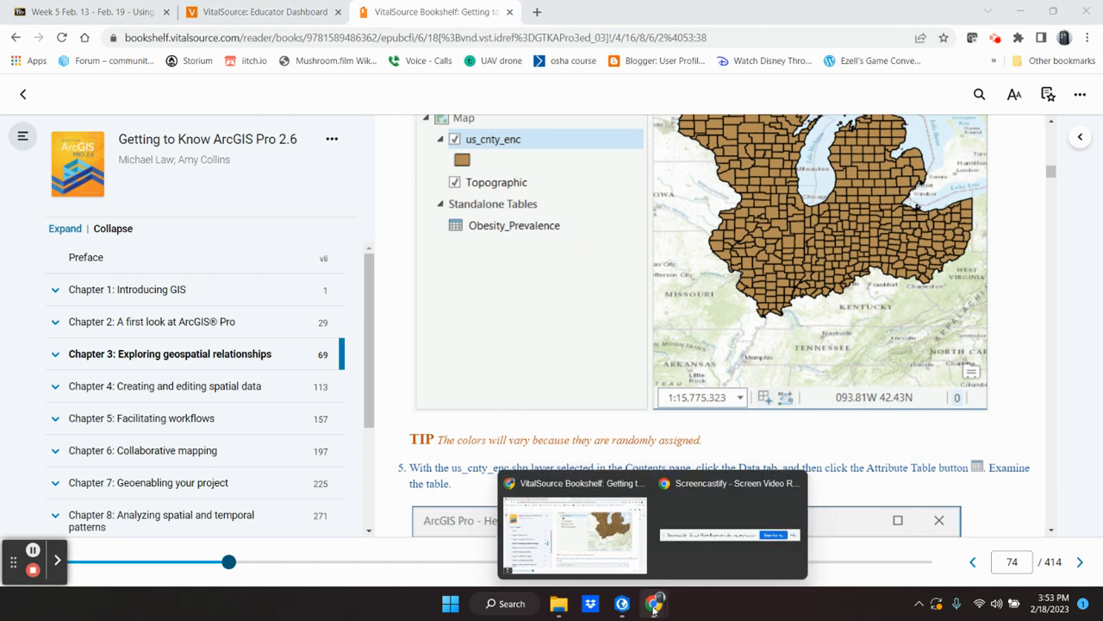
Step: Switch to ArcGIS Pro, change the us_cnty_enc polygon fill color to turquoise, and collapse the Symbology pane
click(622, 604)
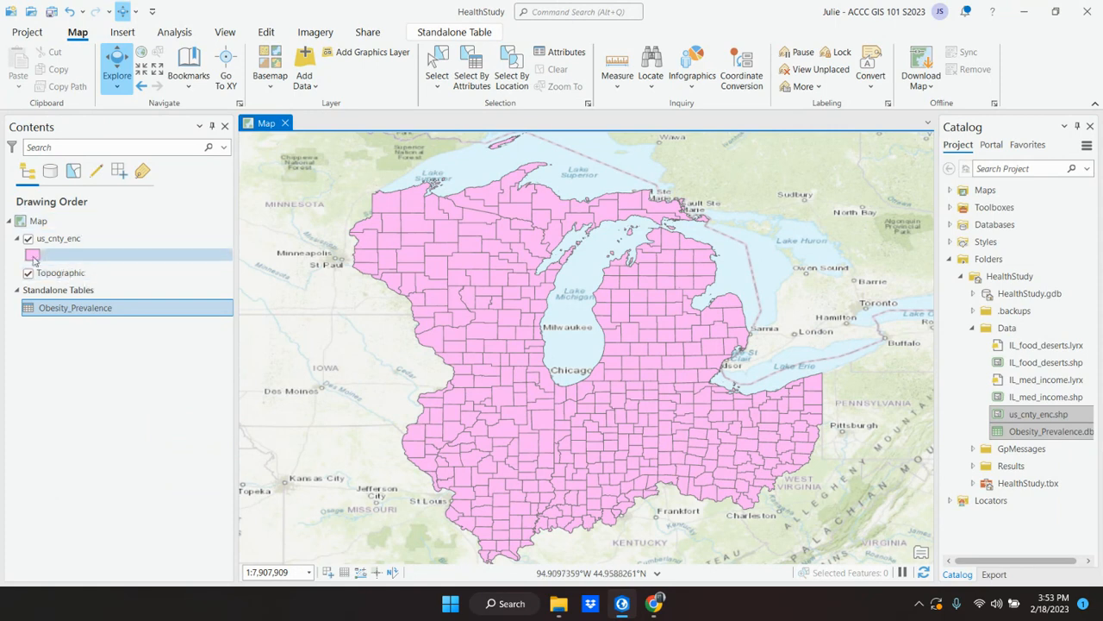
click(33, 131)
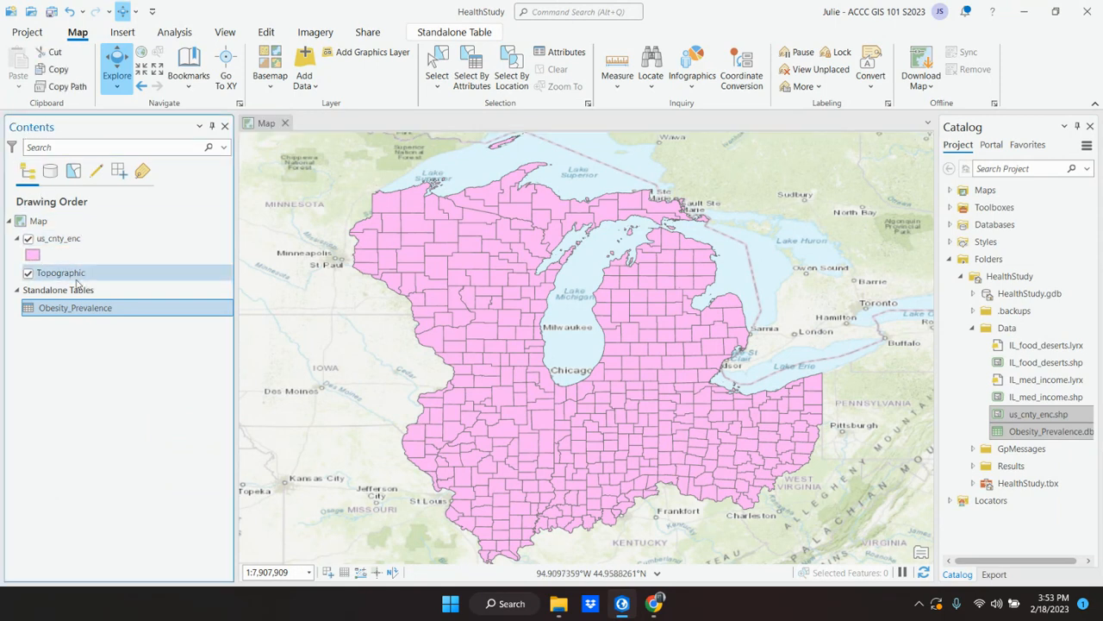
click(33, 255)
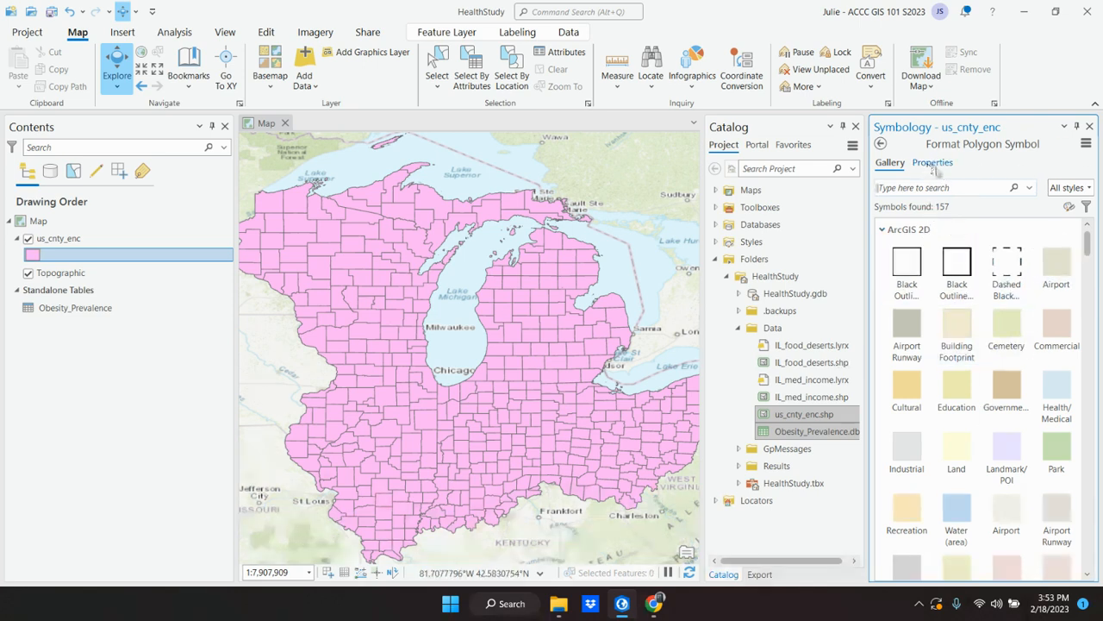
click(933, 164)
click(1079, 250)
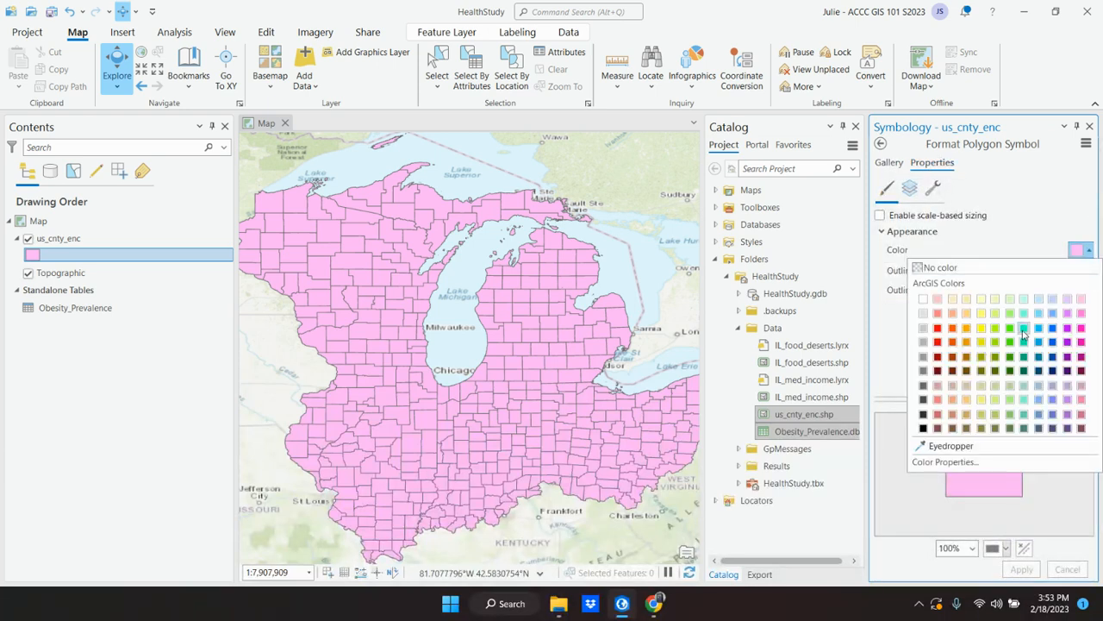
click(1023, 328)
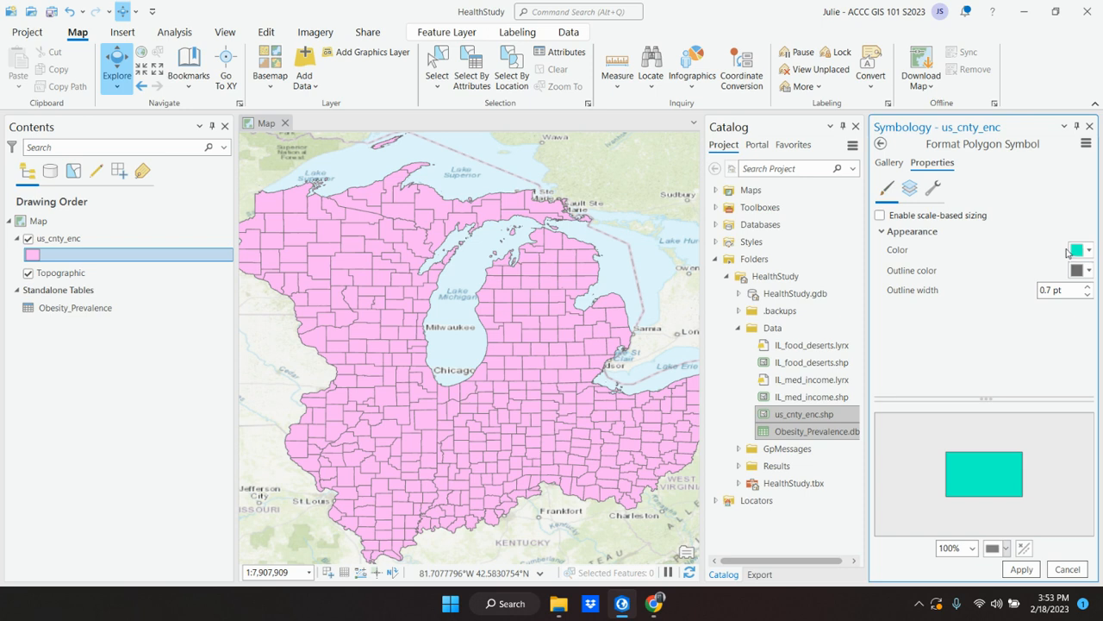
click(1021, 568)
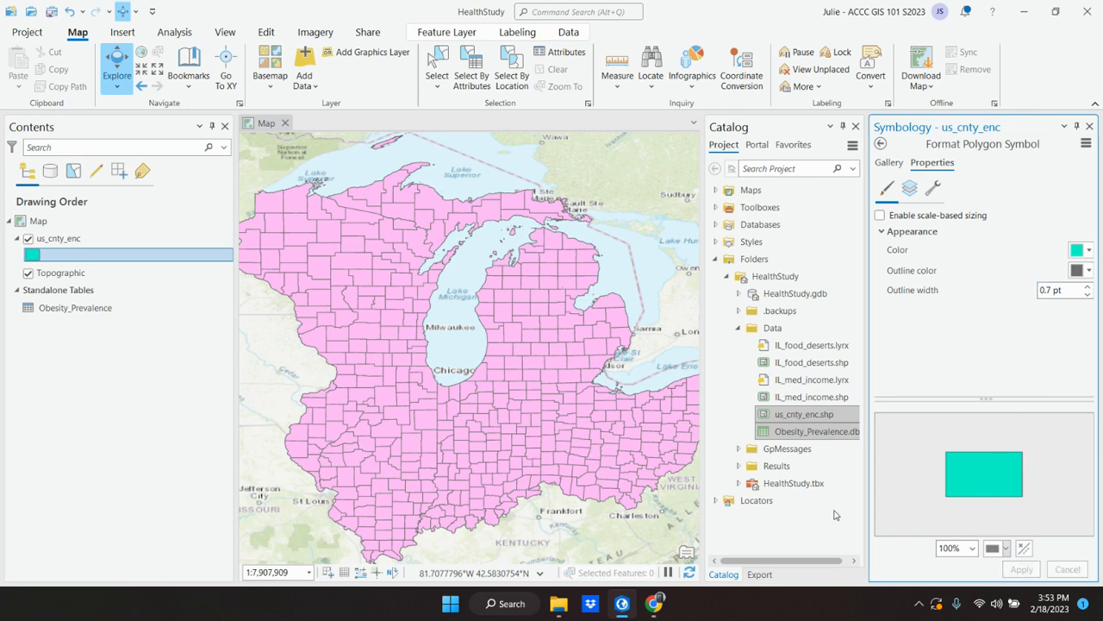
click(1078, 127)
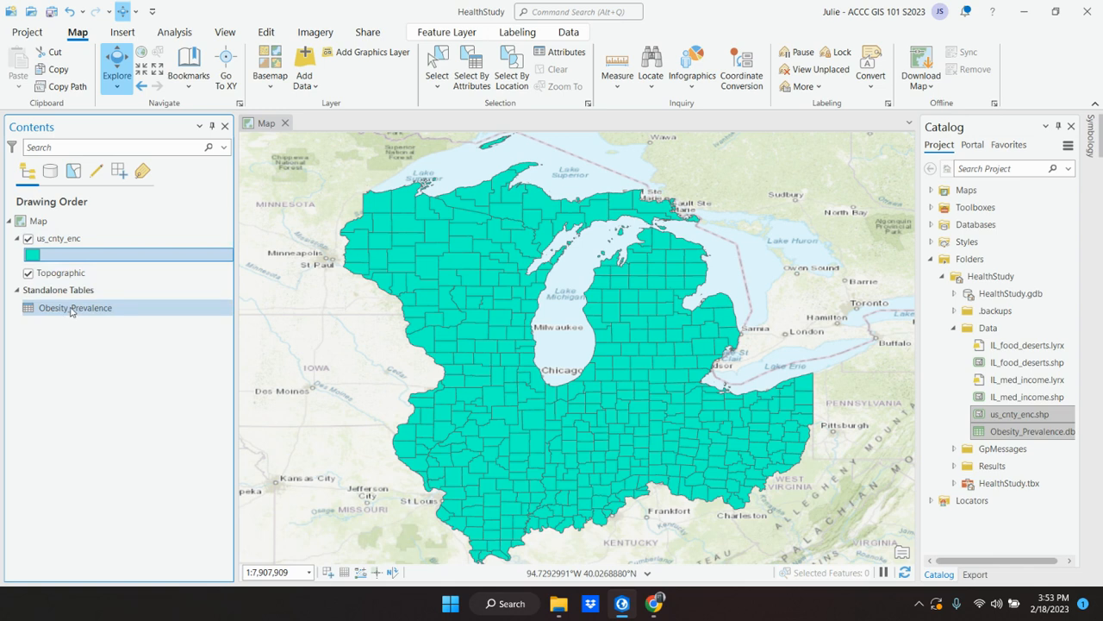
Step: Return to the textbook in Chrome and read instruction 5 on examining the us_cnty_enc attribute table
click(623, 604)
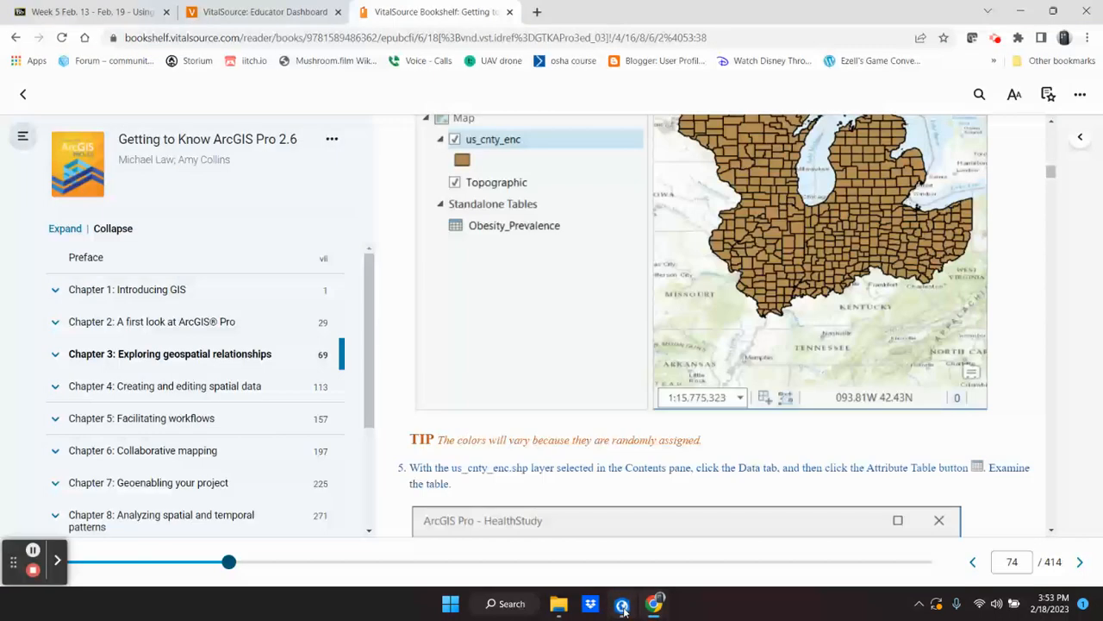
scroll(590, 371, down, 2)
scroll(590, 371, down, 2)
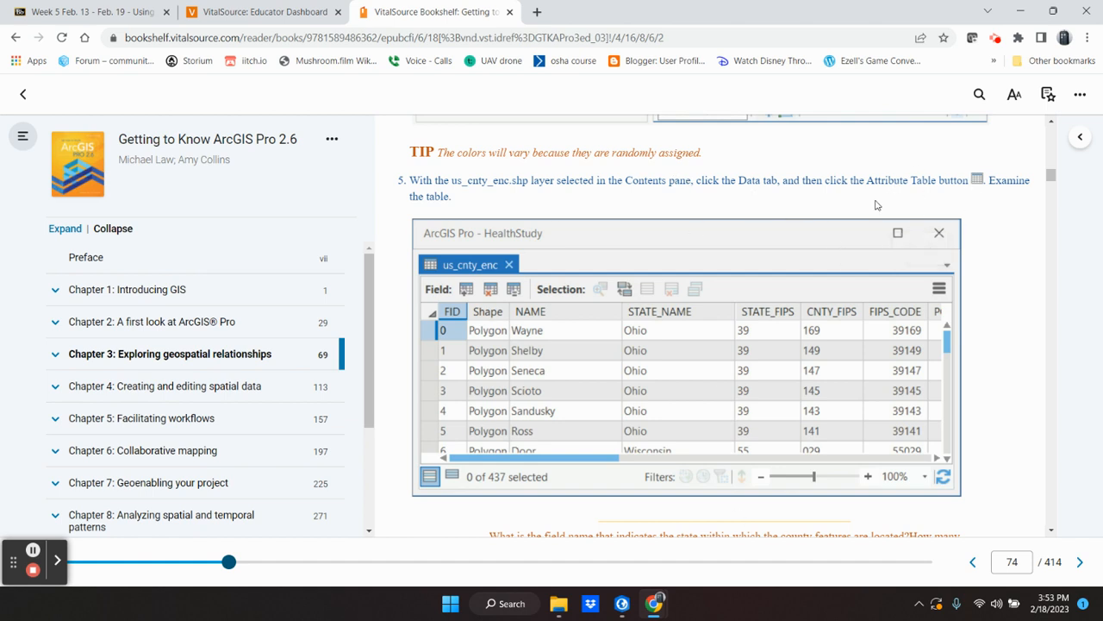
click(650, 608)
Step: Switch to ArcGIS Pro, open the us_cnty_enc attribute table, examine its records and fields, and close it
click(621, 603)
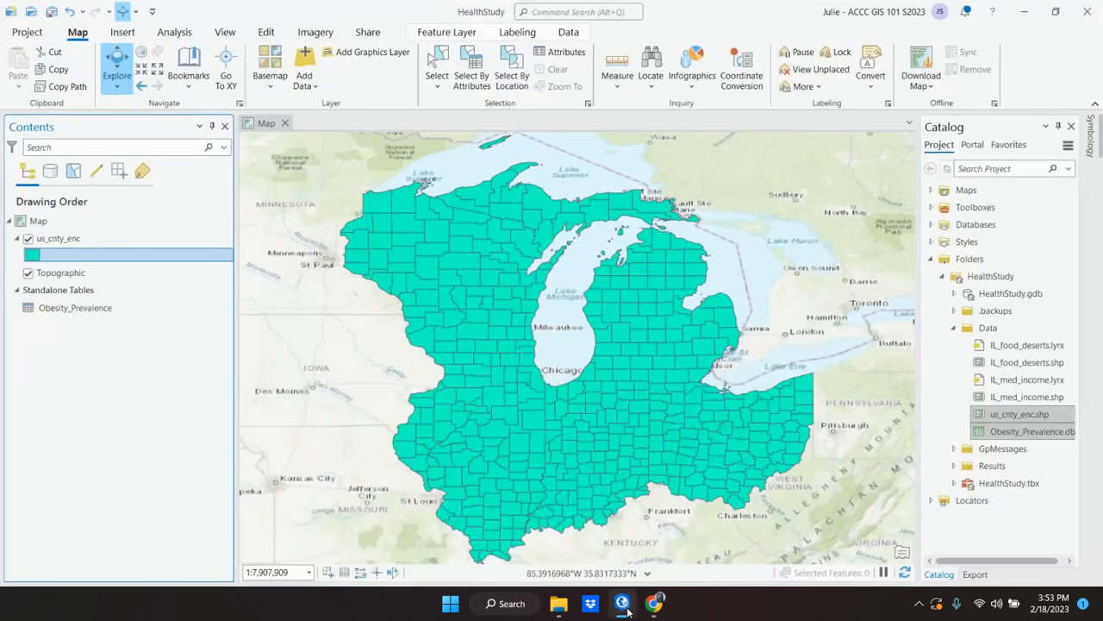
click(58, 239)
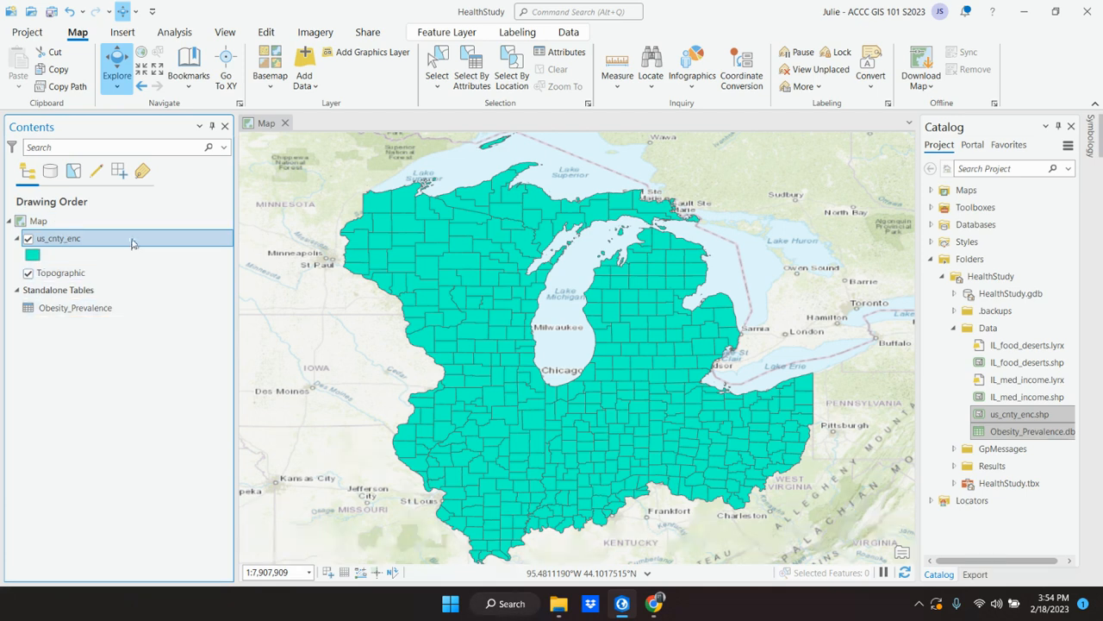
click(567, 35)
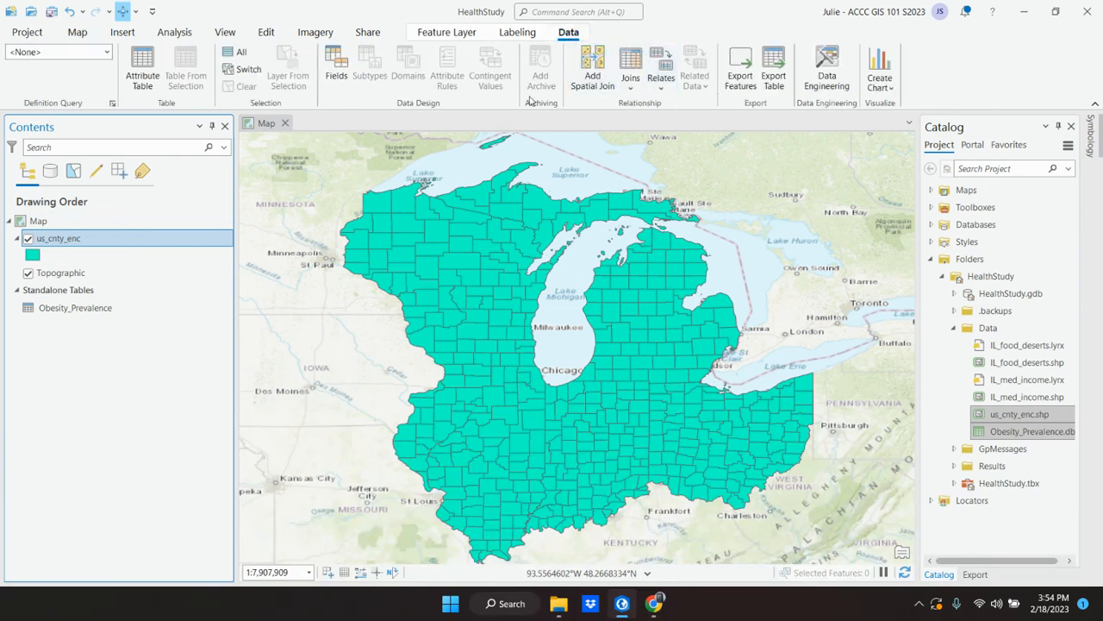
click(143, 67)
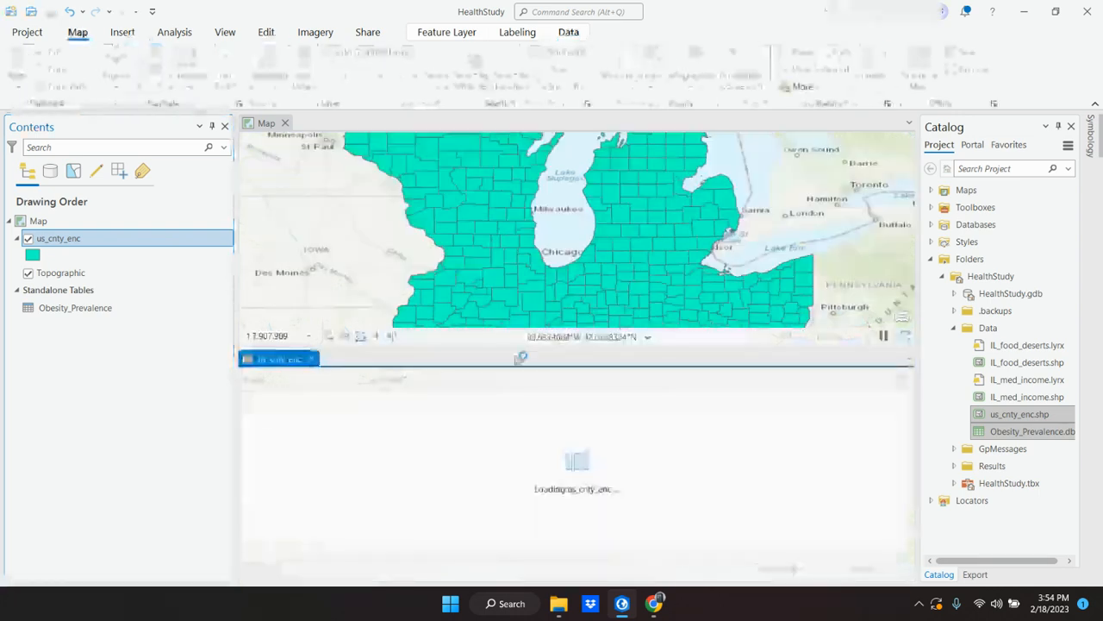
scroll(559, 465, down, 5)
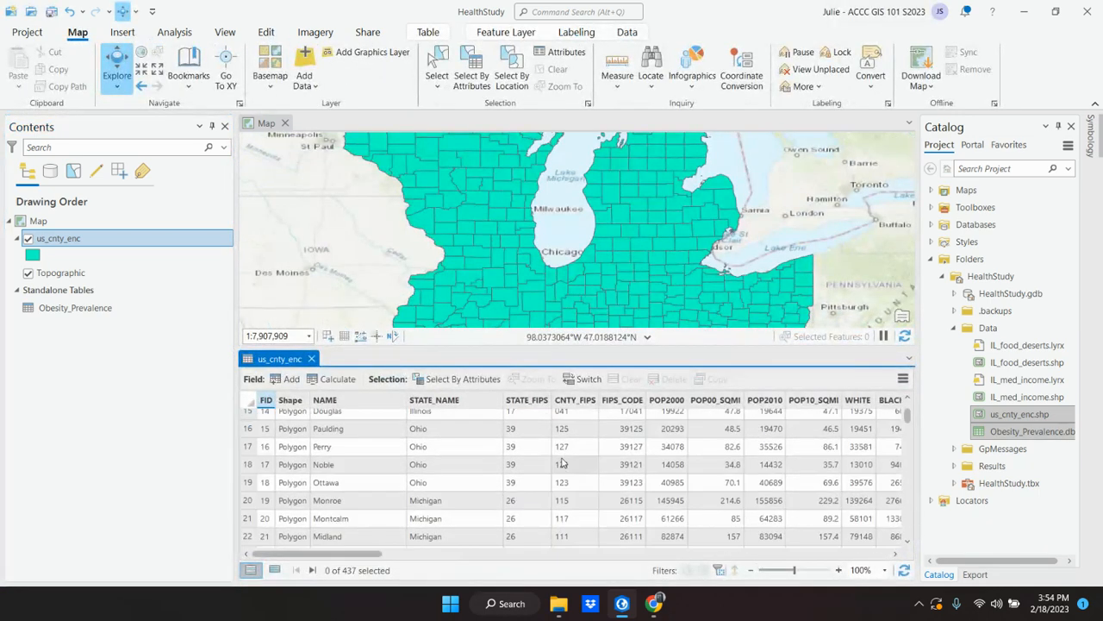
drag(369, 551, 332, 556)
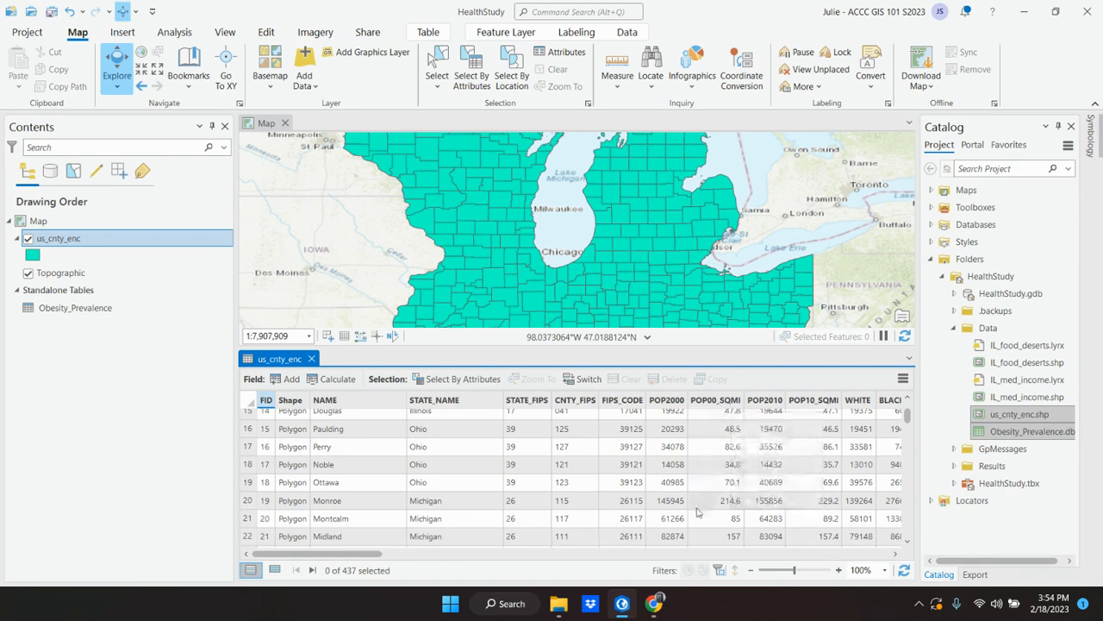
click(312, 360)
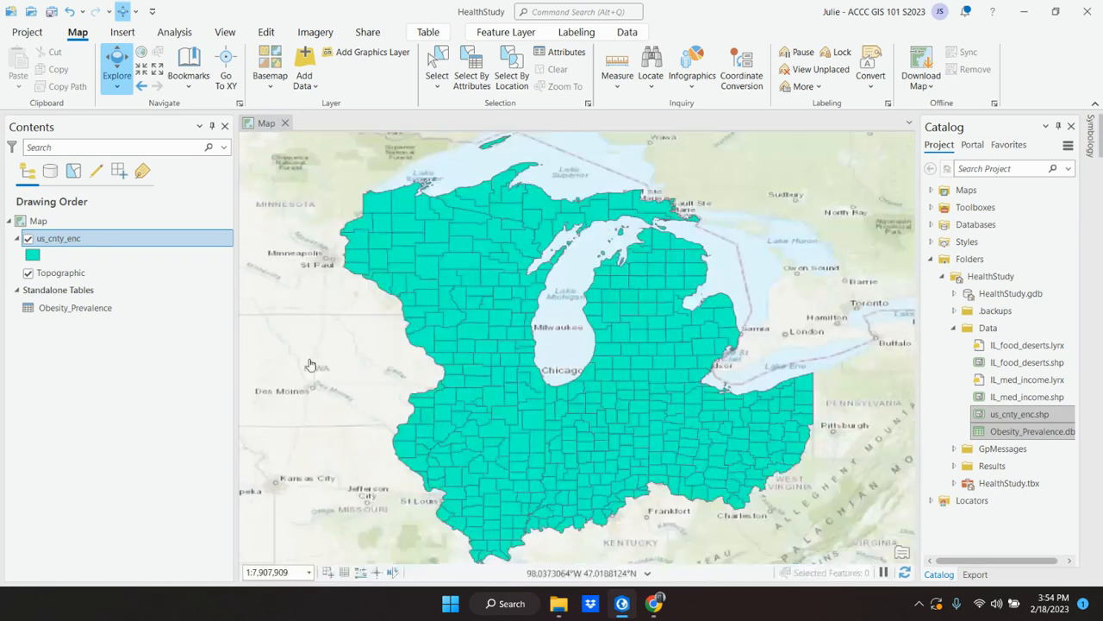
Step: Switch to the textbook in Chrome and read instruction 6, the Illinois subset options, and the first two Select features by attributes instructions
click(654, 604)
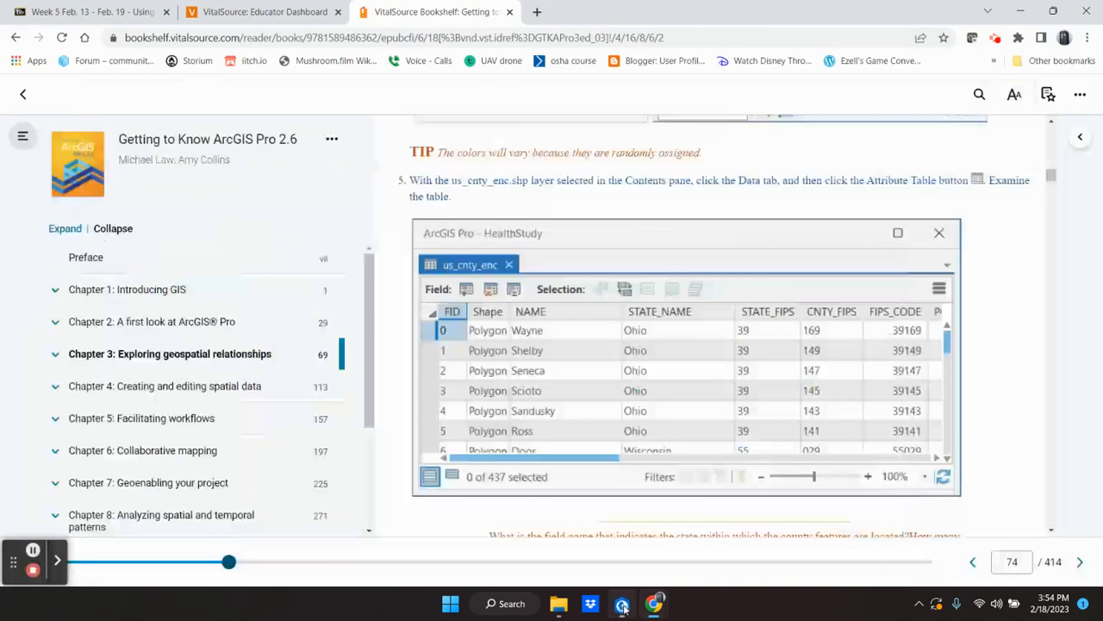
scroll(615, 406, down, 5)
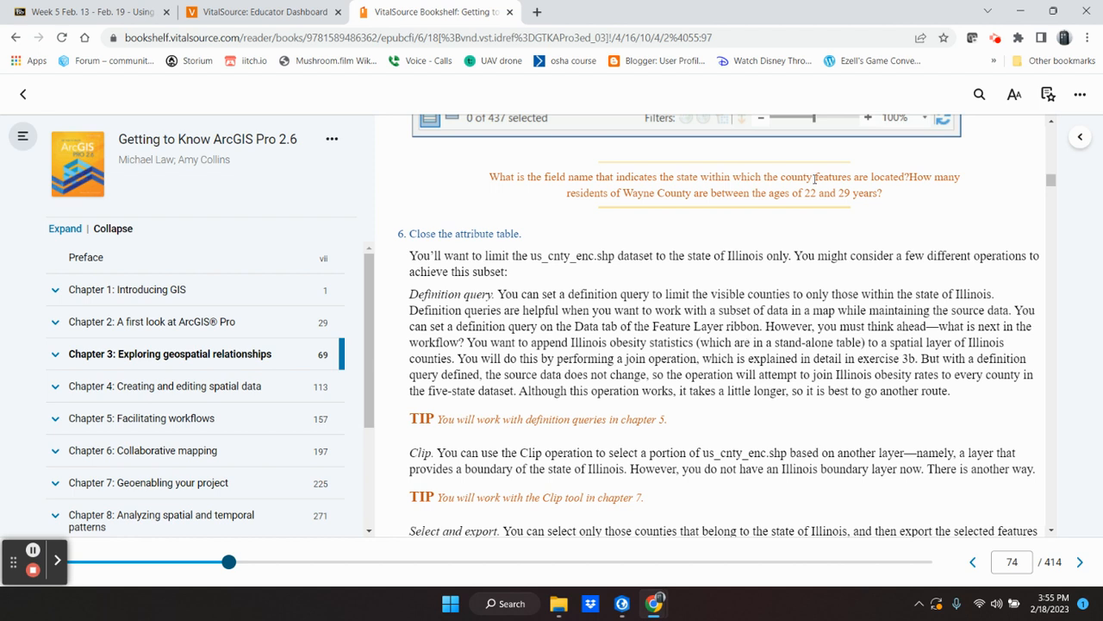
scroll(728, 317, down, 3)
scroll(728, 317, down, 1)
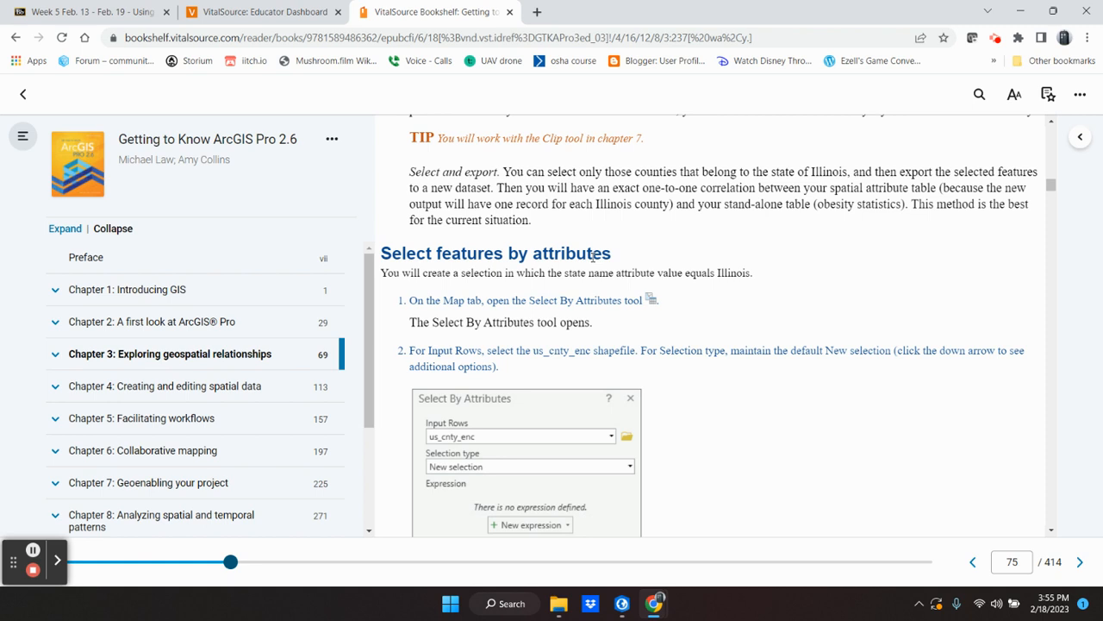
scroll(692, 316, down, 1)
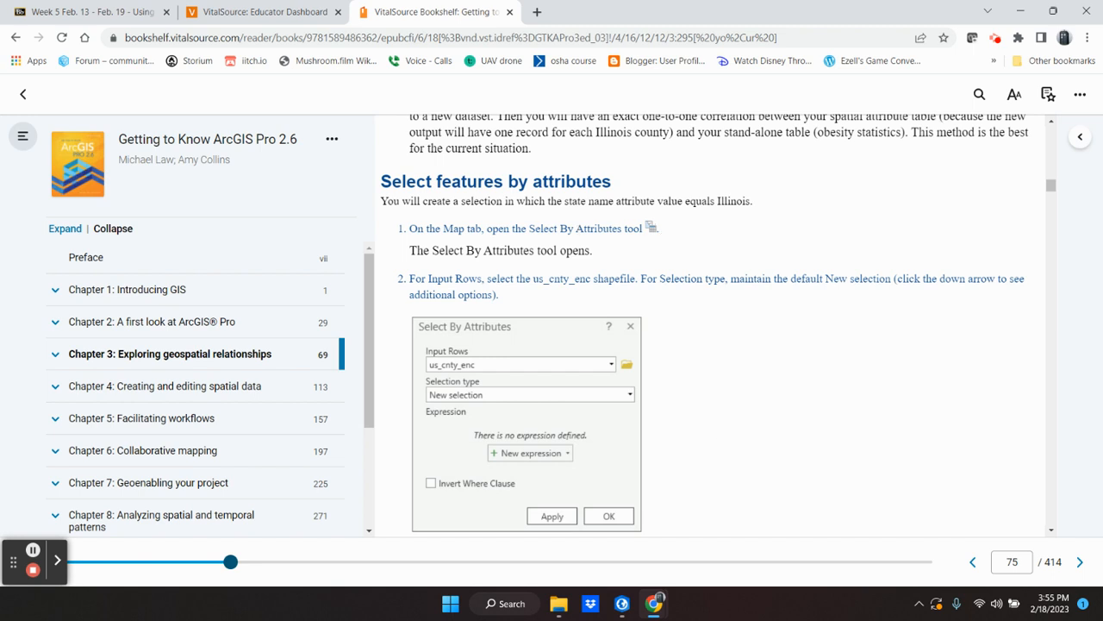
Step: Open Select By Attributes in ArcGIS Pro for us_cnty_enc with New selection, and return to the textbook in Chrome to read instruction 3
click(622, 603)
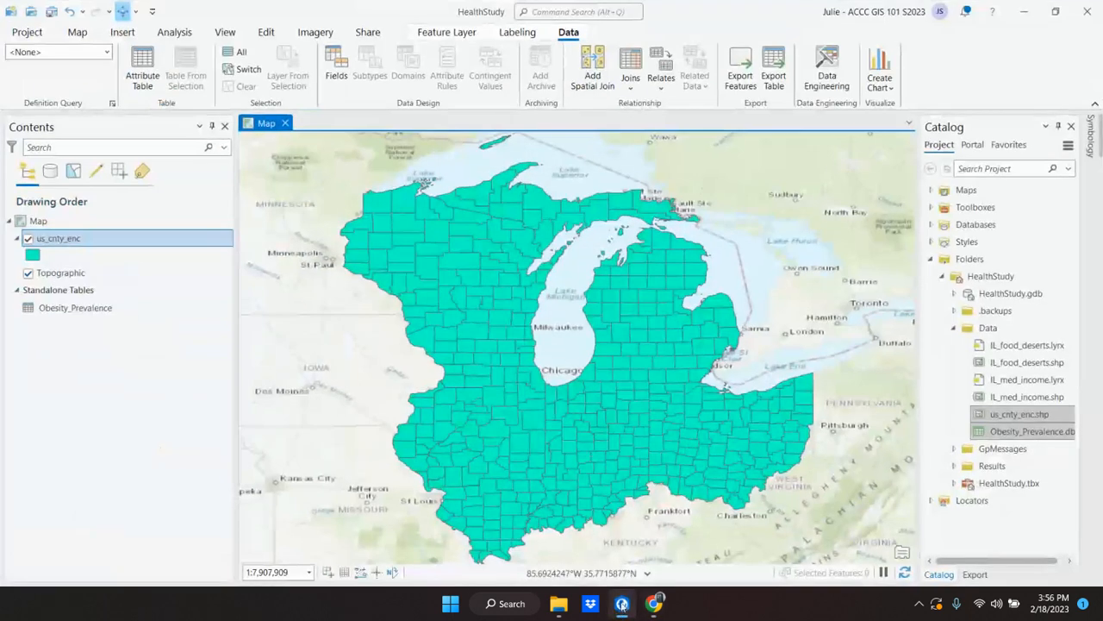
click(83, 34)
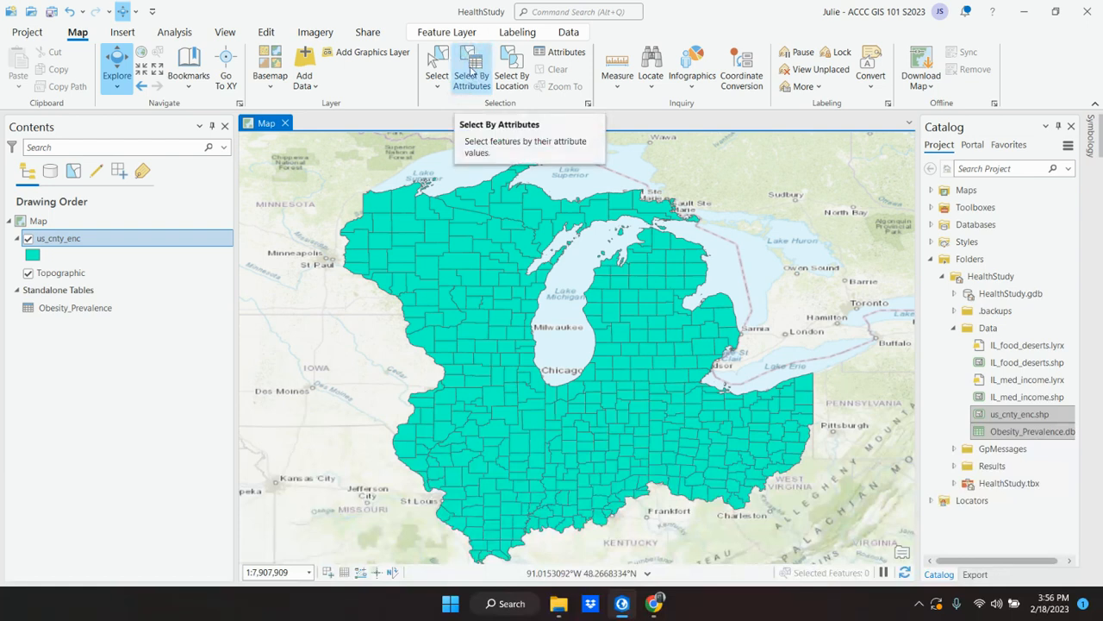
click(471, 73)
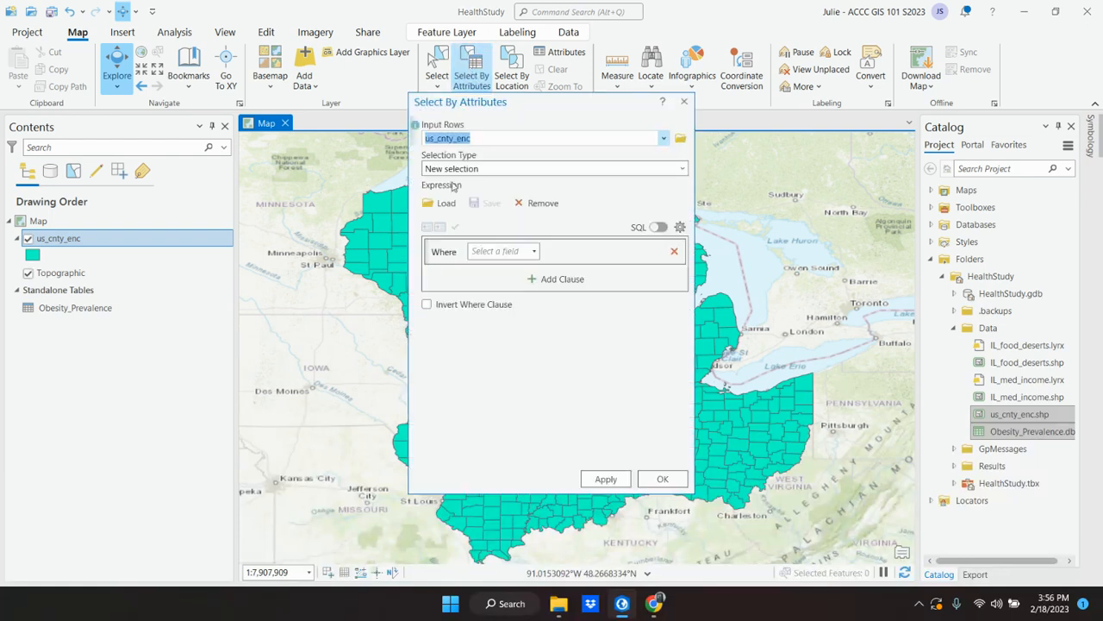
click(662, 480)
click(654, 603)
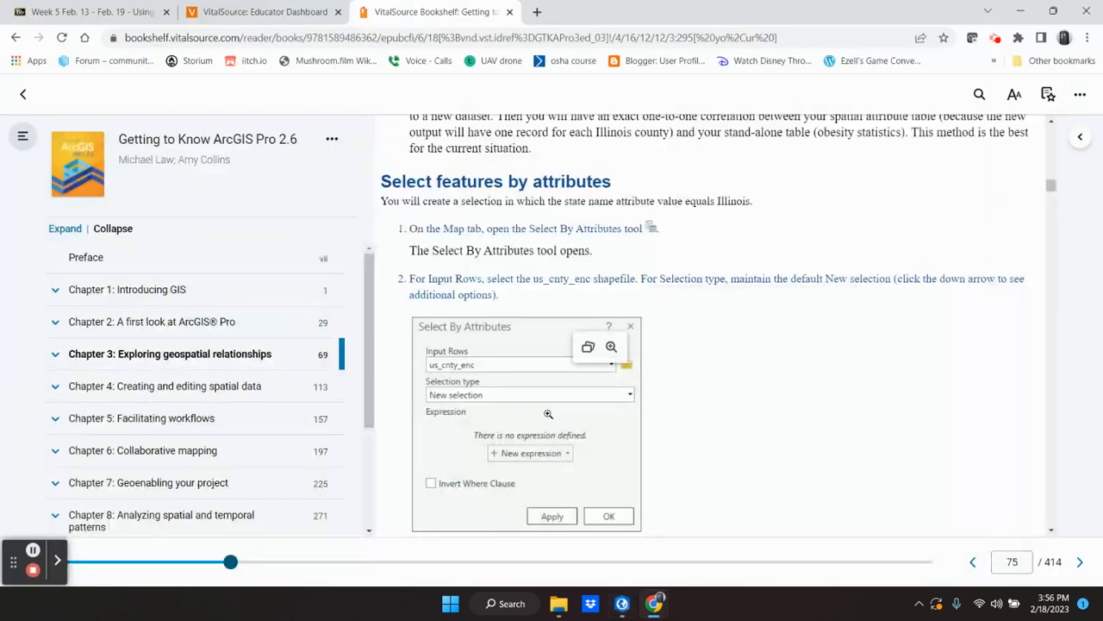
scroll(533, 404, down, 1)
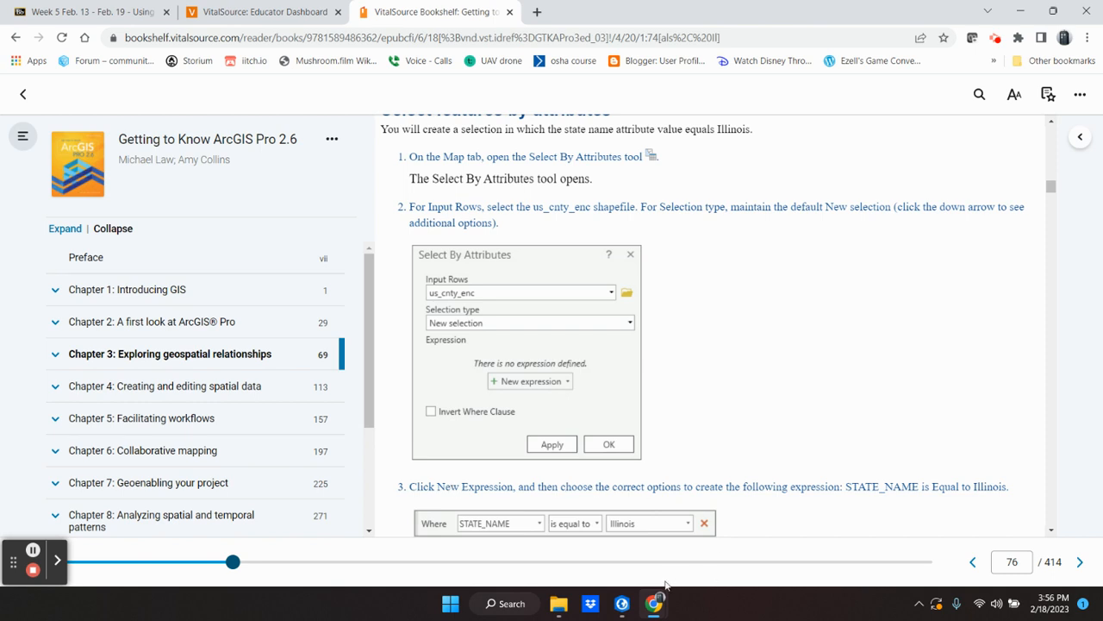
Step: Switch to ArcGIS Pro, choose us_cnty_enc as the Select By Attributes input, and begin the clause with STATE_NAME is equal to
mouse_move(656, 609)
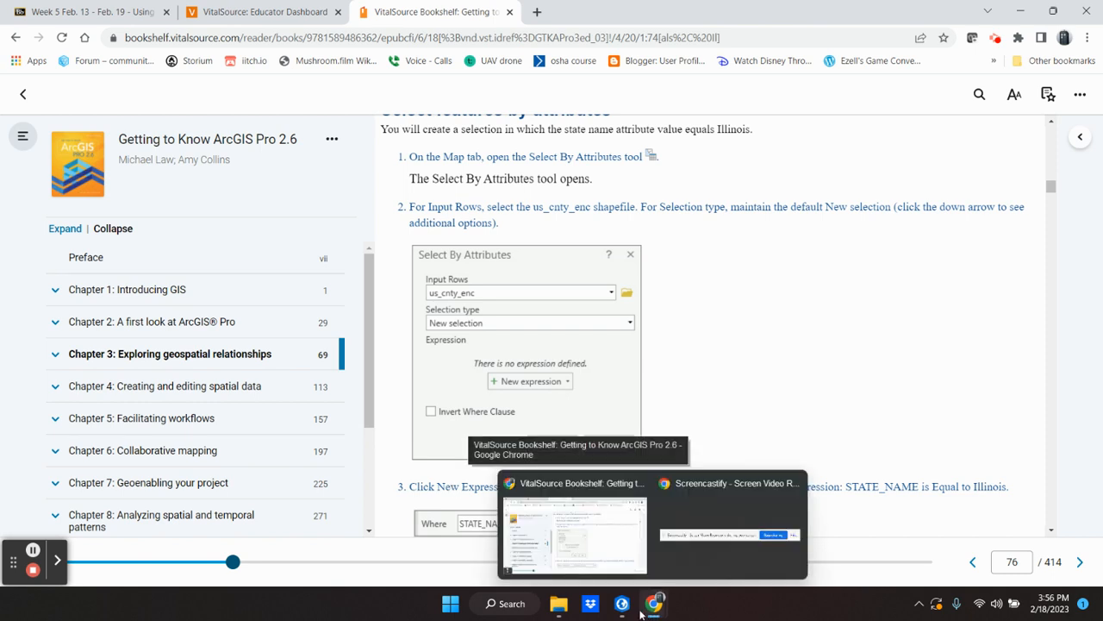
click(620, 608)
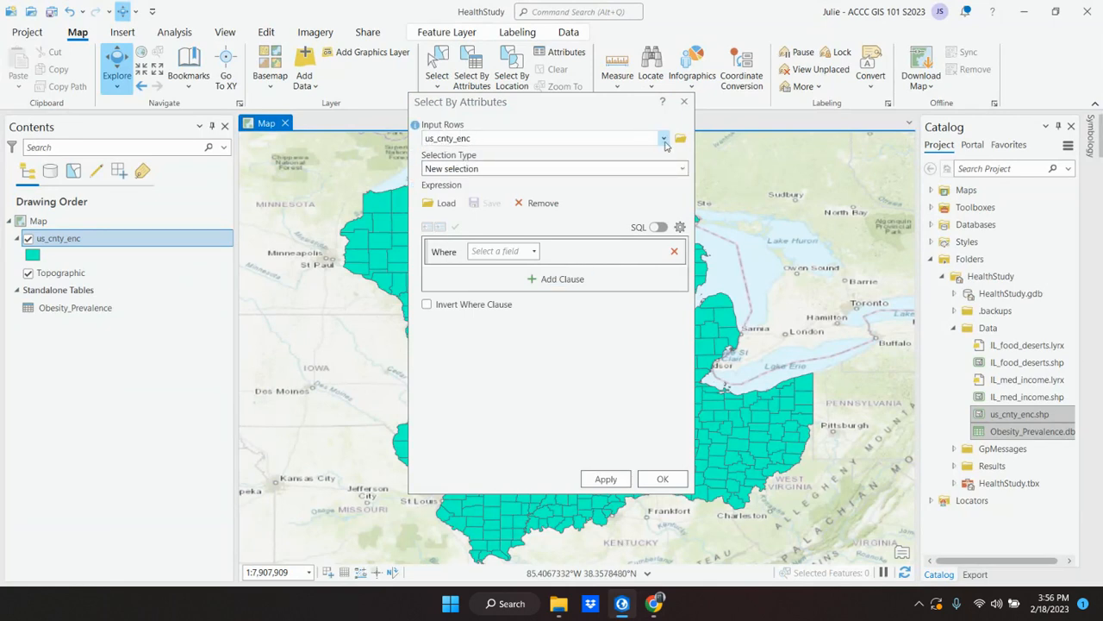
click(664, 140)
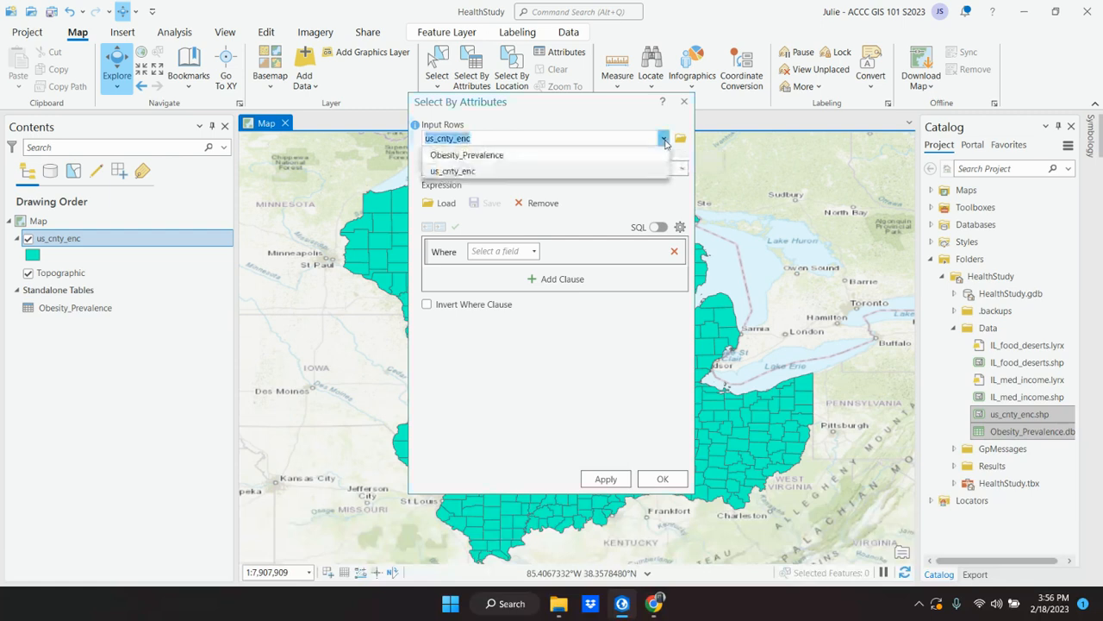
click(470, 172)
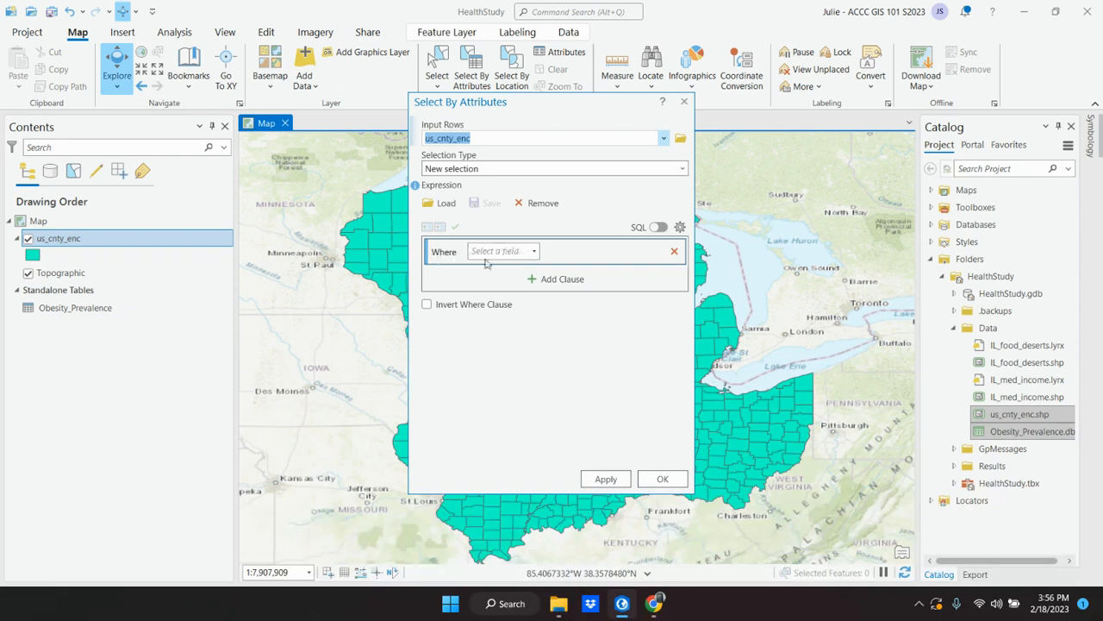
click(513, 253)
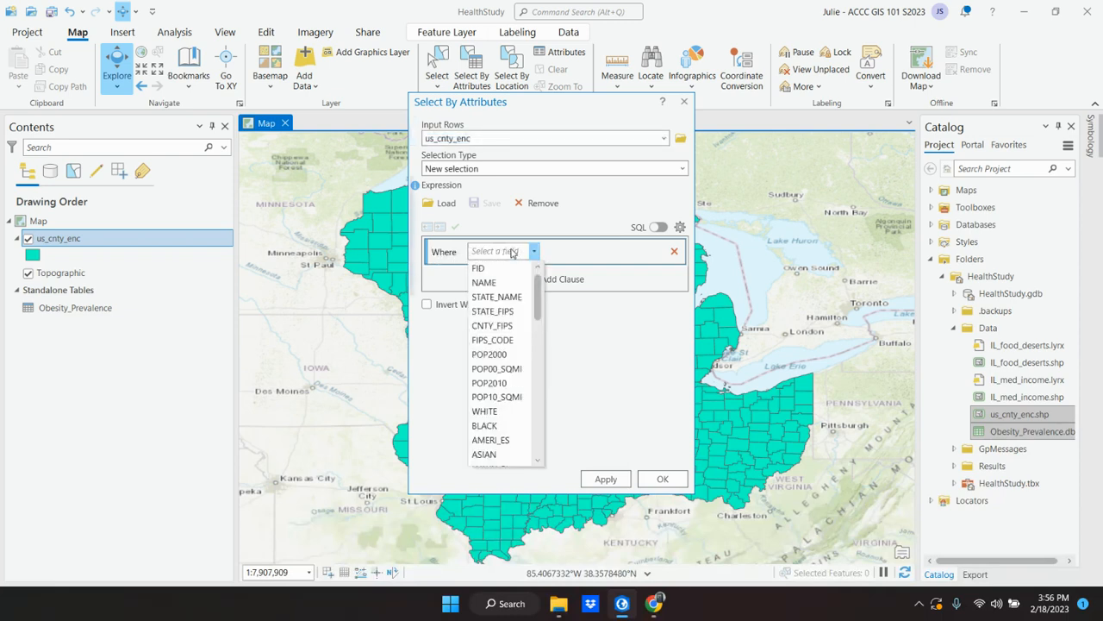
click(503, 296)
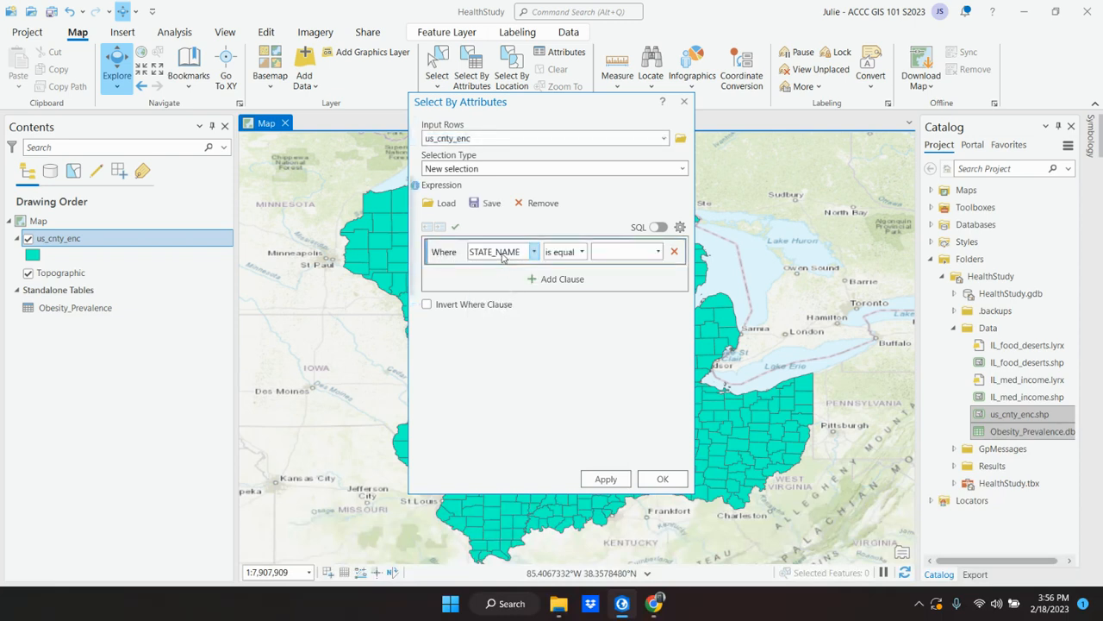
Step: Check the expression in the Chrome textbook, return to ArcGIS Pro, and select the counties where STATE_NAME is equal to Illinois
click(629, 611)
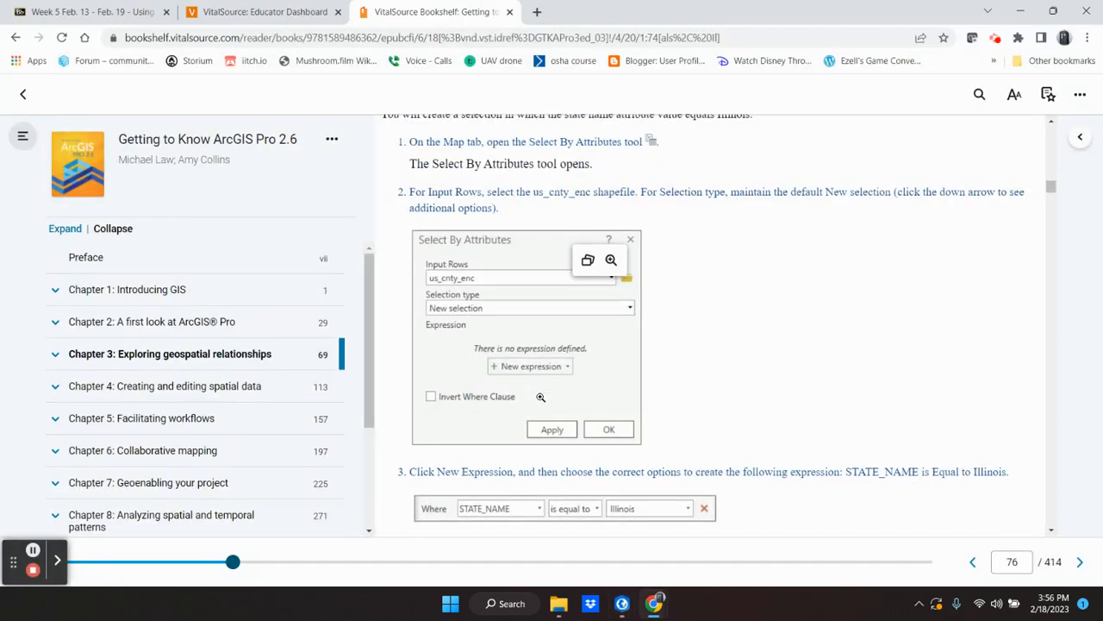
scroll(541, 397, down, 1)
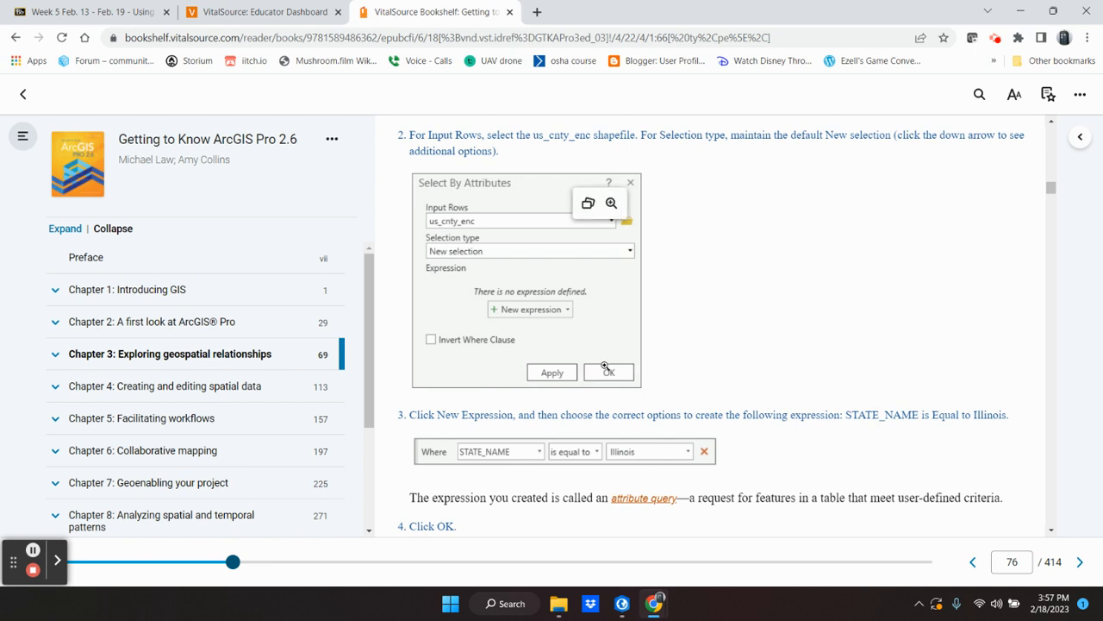
click(622, 604)
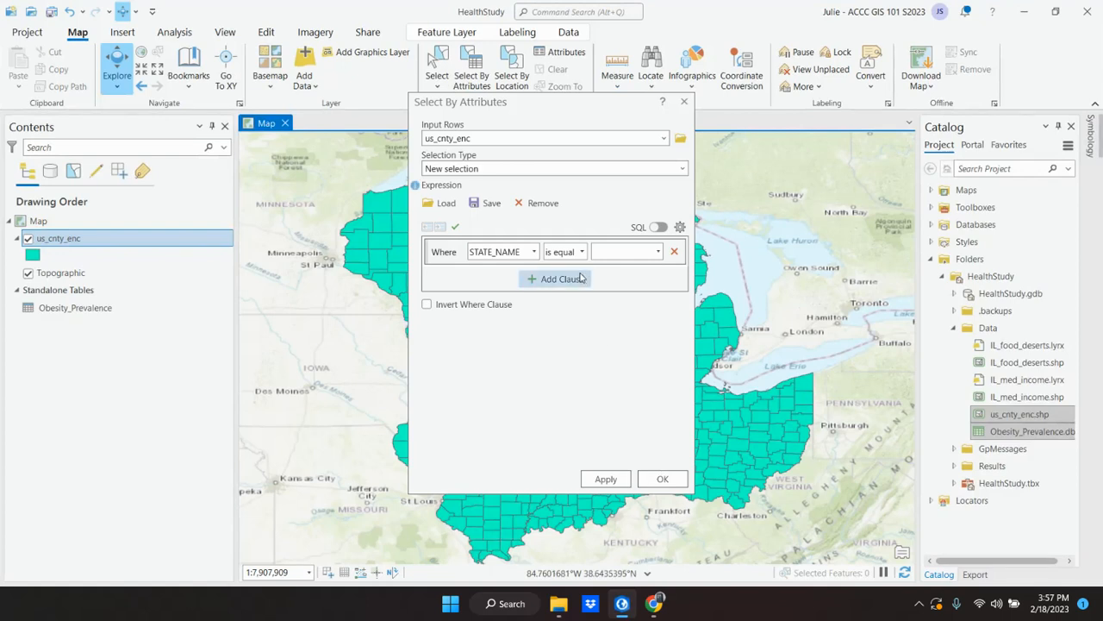
click(635, 251)
text(Illinois)
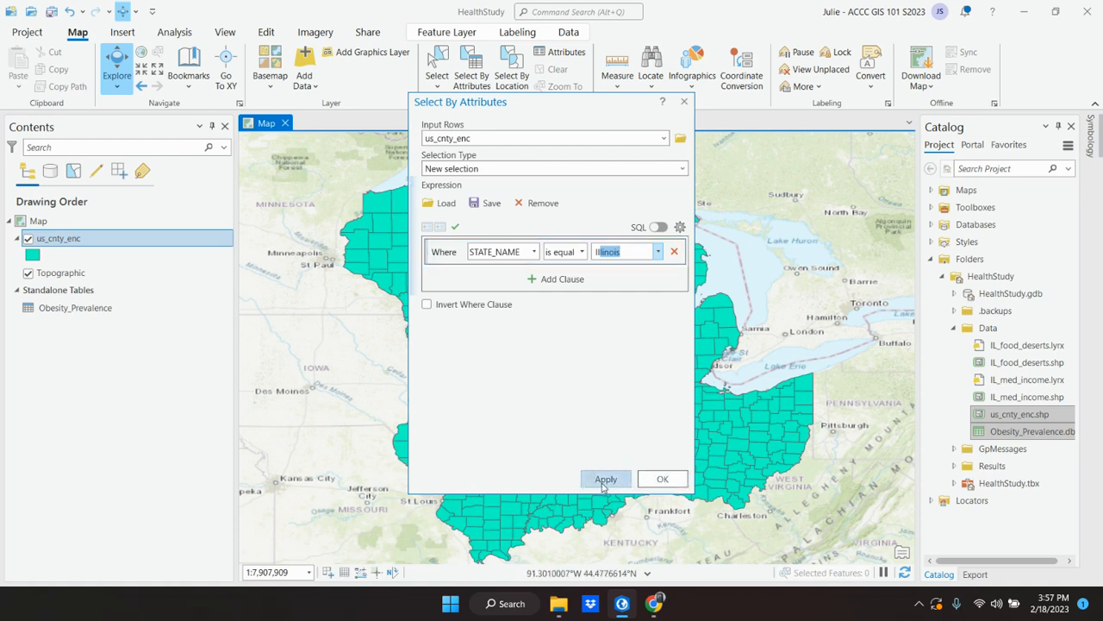
click(654, 480)
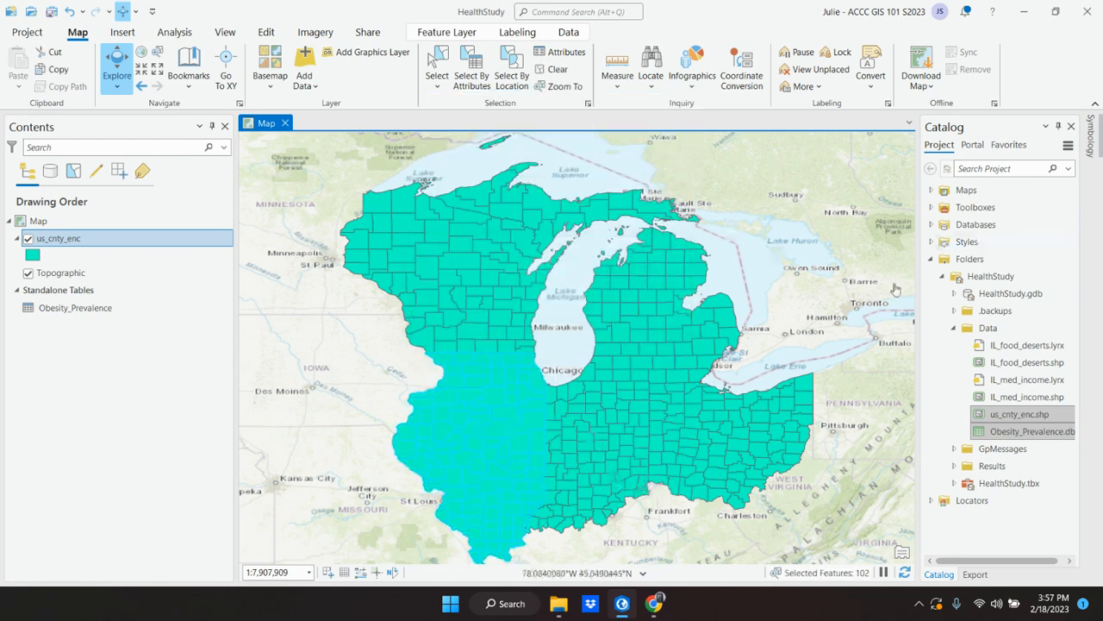
Step: Examine the selected Illinois counties on the map and the us_cnty_enc layer and symbol in the layer list
click(33, 257)
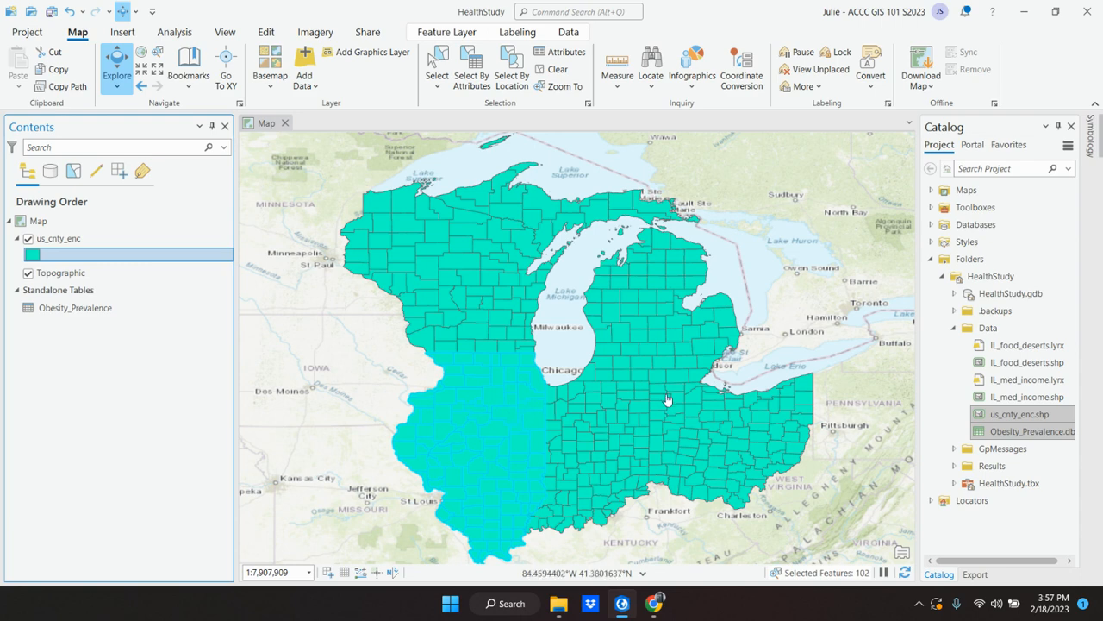
scroll(667, 399, up, 2)
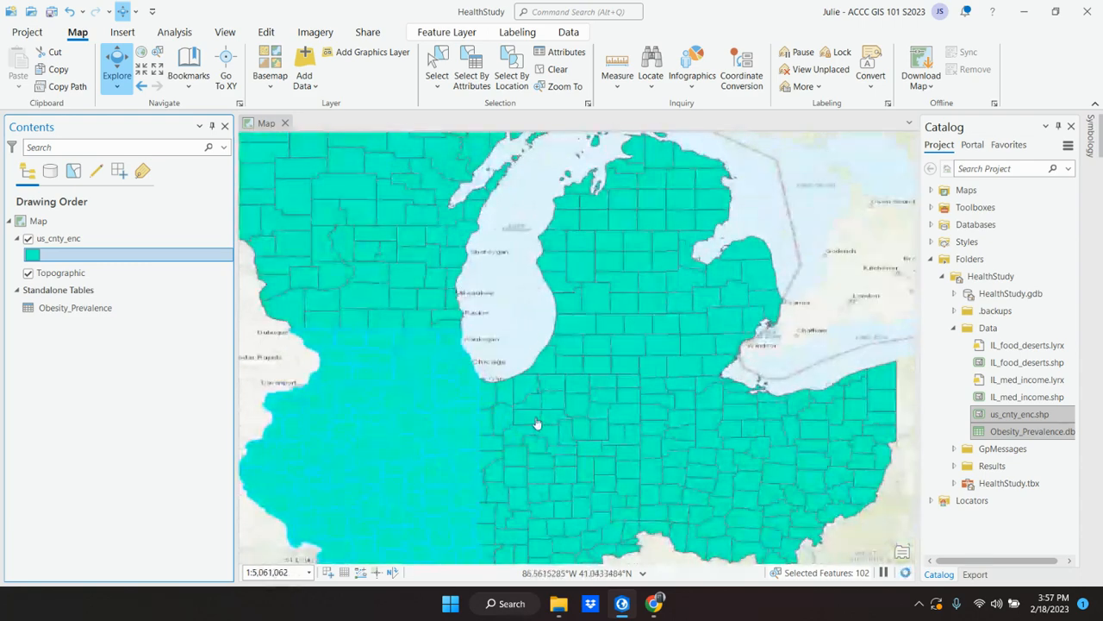
drag(535, 422, 598, 298)
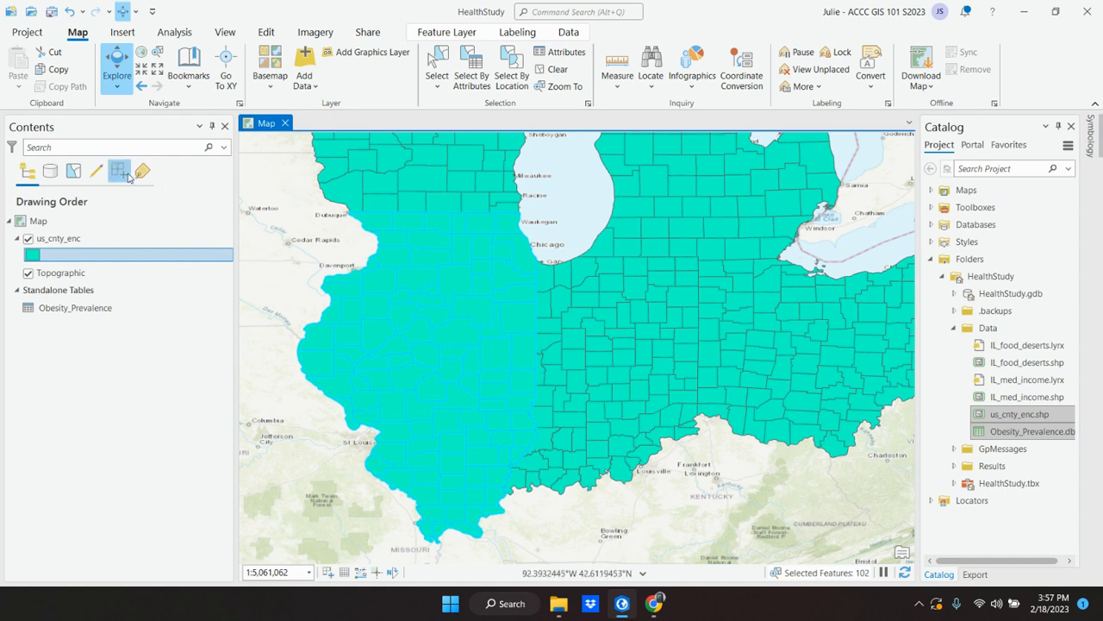
click(53, 246)
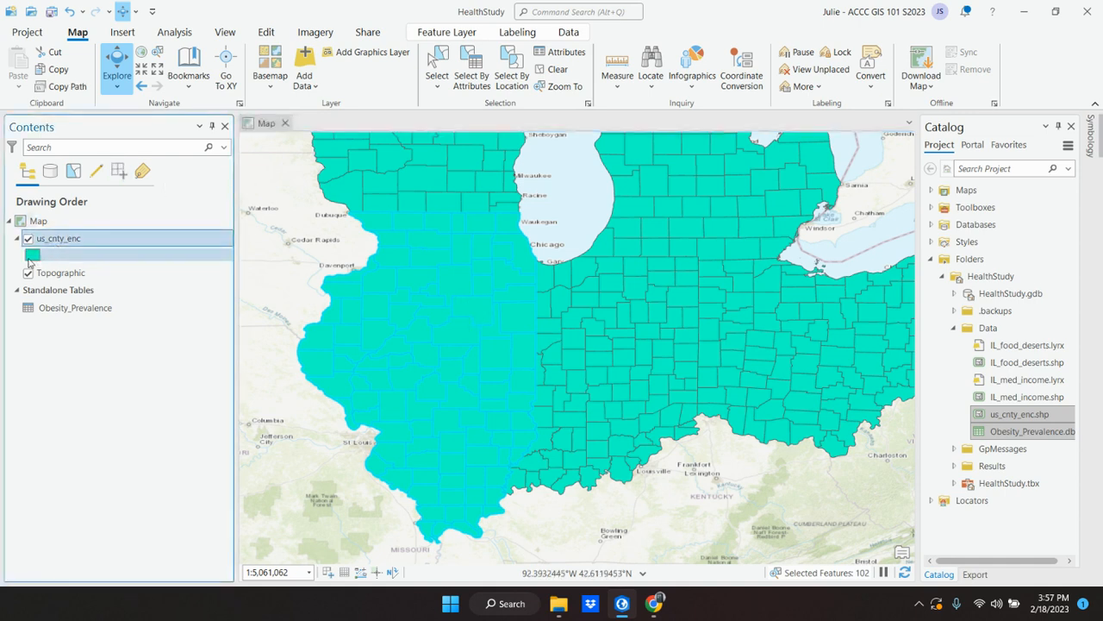
click(28, 258)
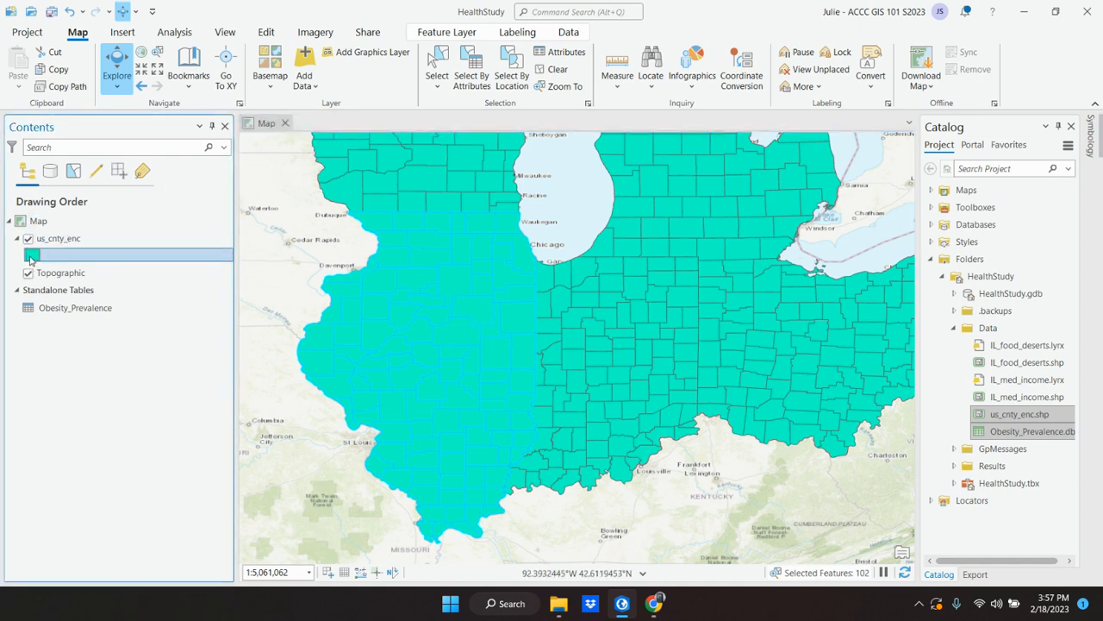
click(41, 241)
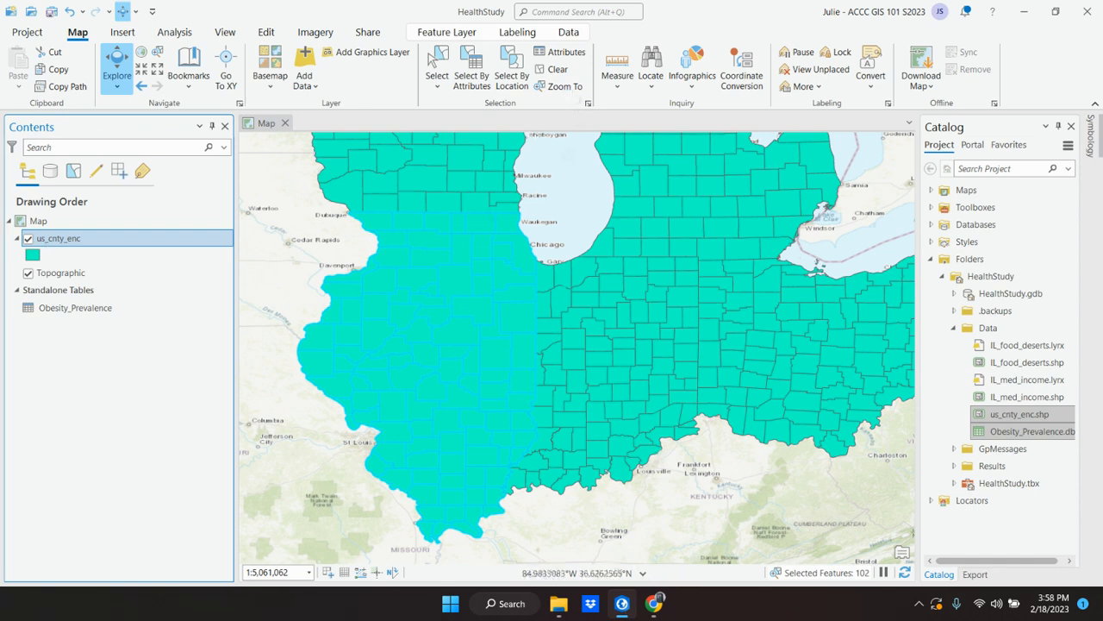
Step: Switch to the textbook in Chrome and read from instruction 4 through the steps for exporting the selection to a new dataset
click(620, 614)
scroll(677, 407, down, 1)
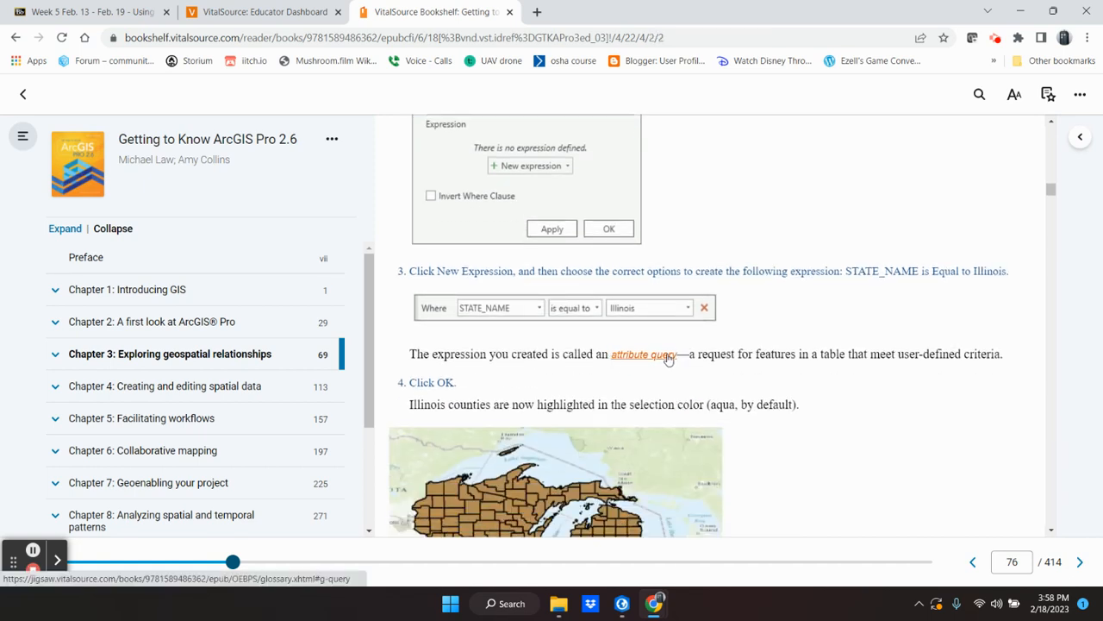
scroll(770, 369, down, 3)
scroll(770, 369, down, 2)
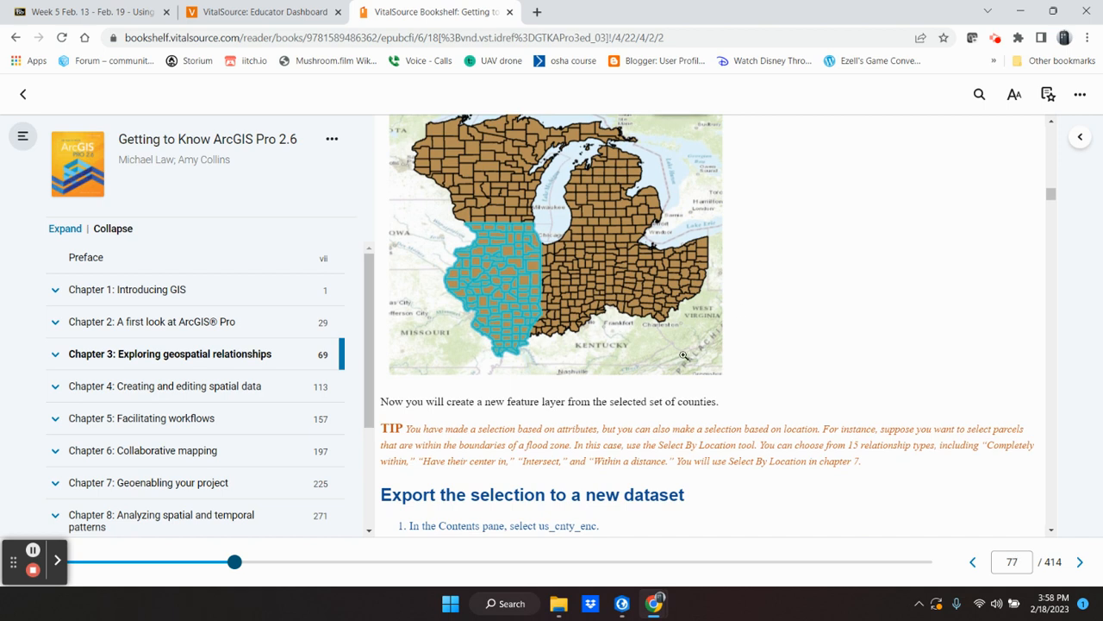
scroll(762, 348, down, 3)
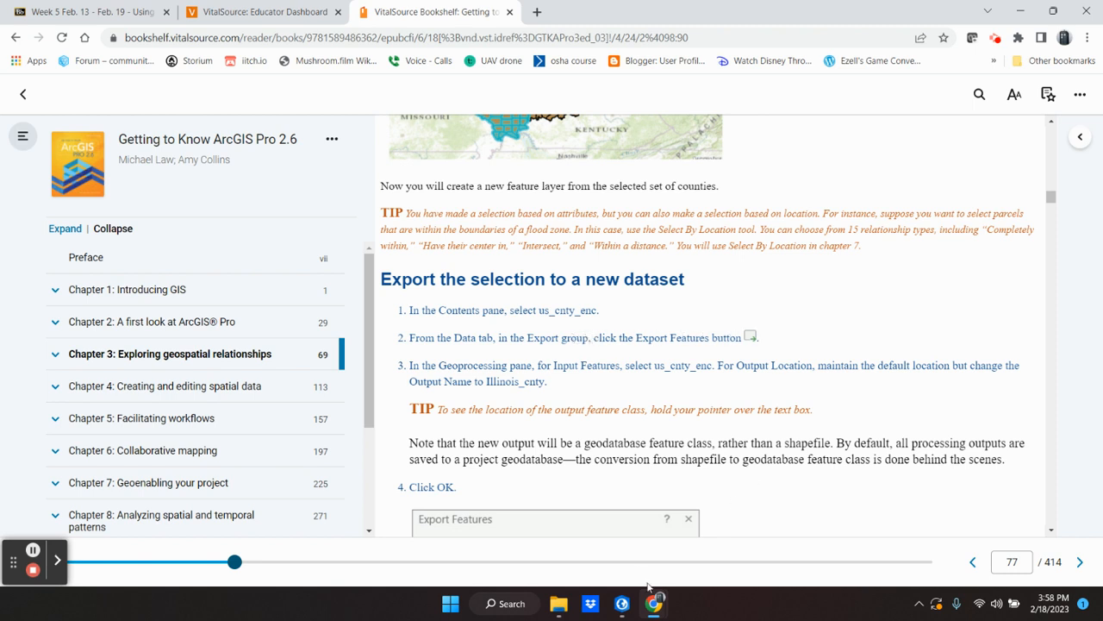
Step: Switch to ArcGIS Pro and open the Export Features tool for the us_cnty_enc layer
click(624, 606)
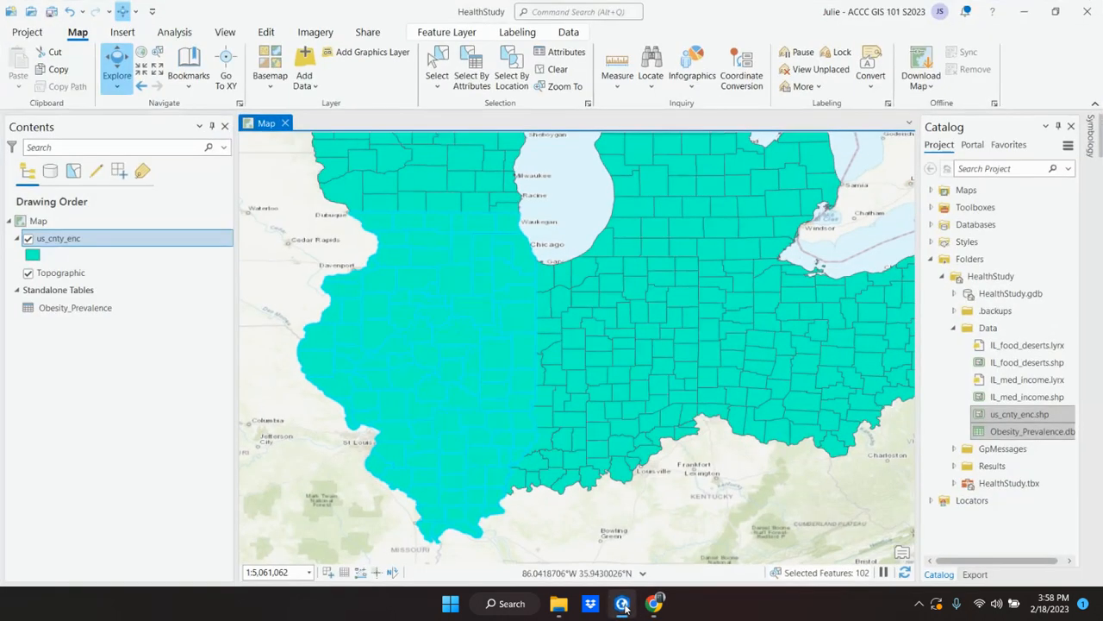
click(59, 239)
click(59, 238)
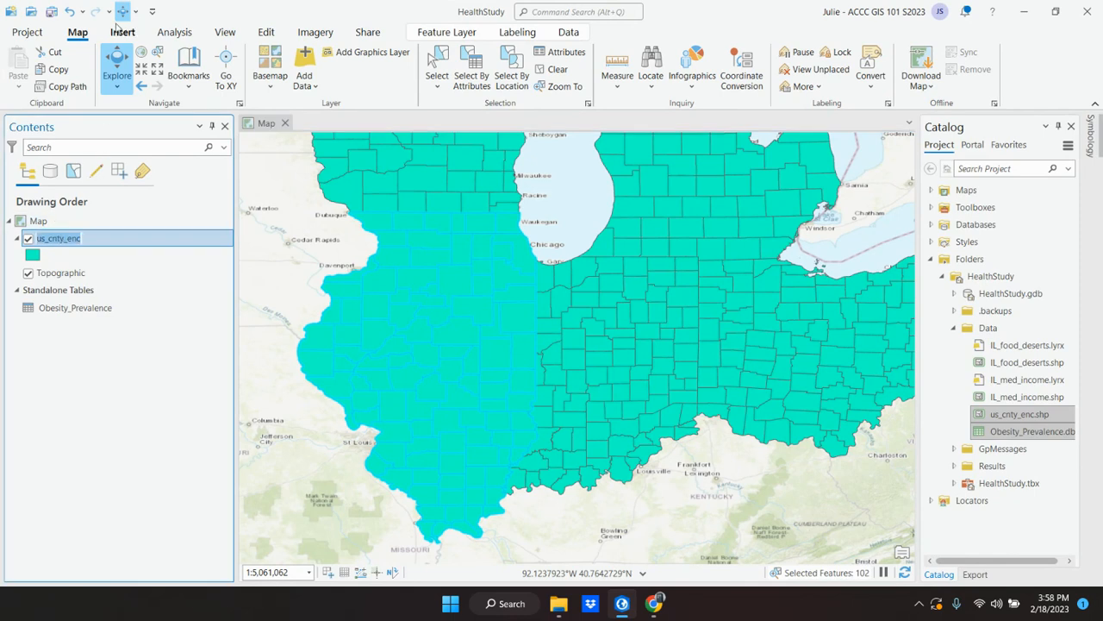
click(569, 33)
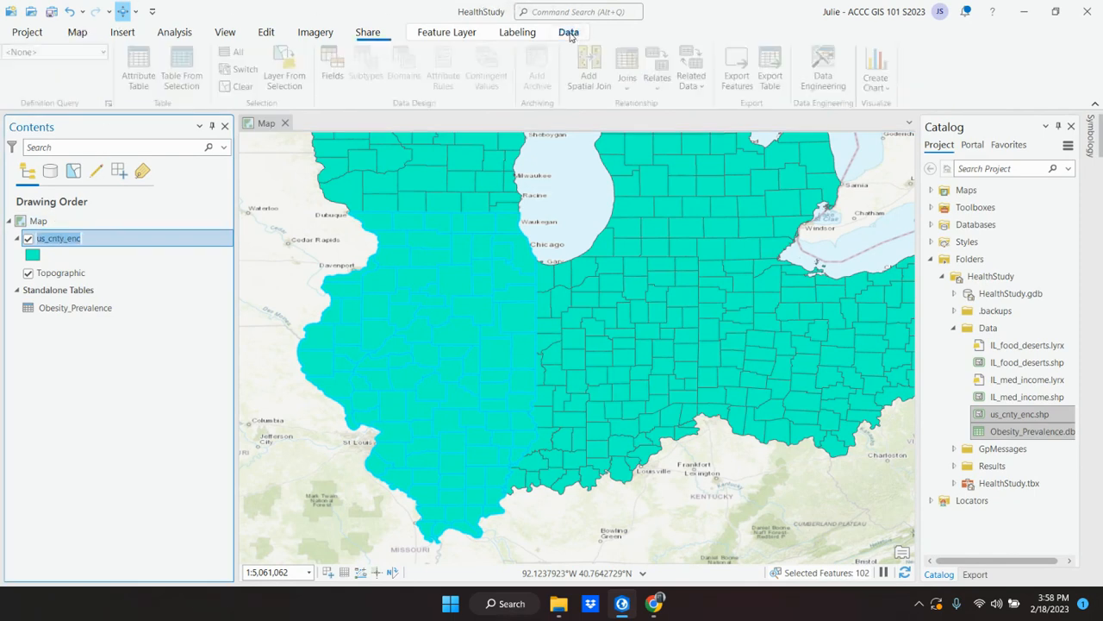
click(729, 89)
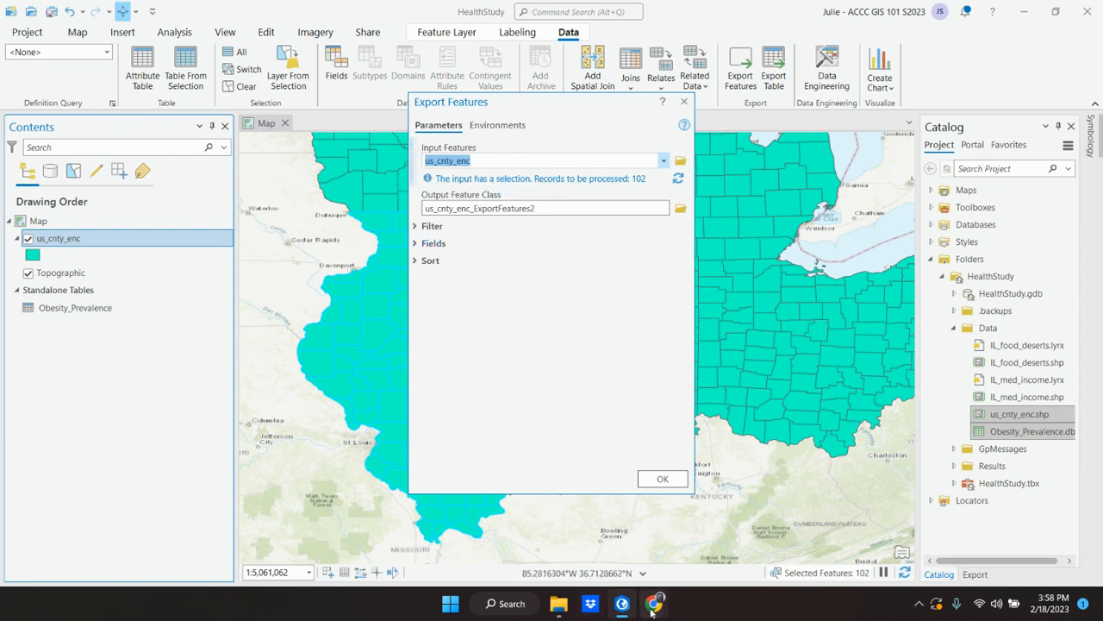
Step: Return to the textbook in Chrome, read export instructions 3 and 4, and copy the output name Illinois_cnty
mouse_move(624, 609)
mouse_move(659, 605)
click(595, 541)
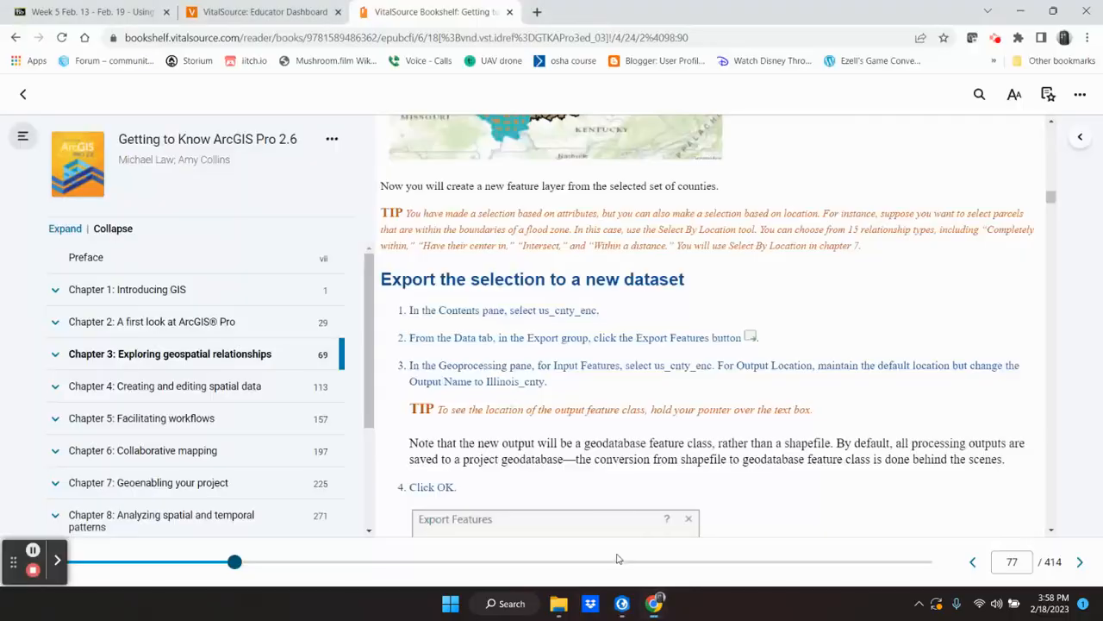
scroll(521, 388, down, 2)
scroll(521, 388, down, 1)
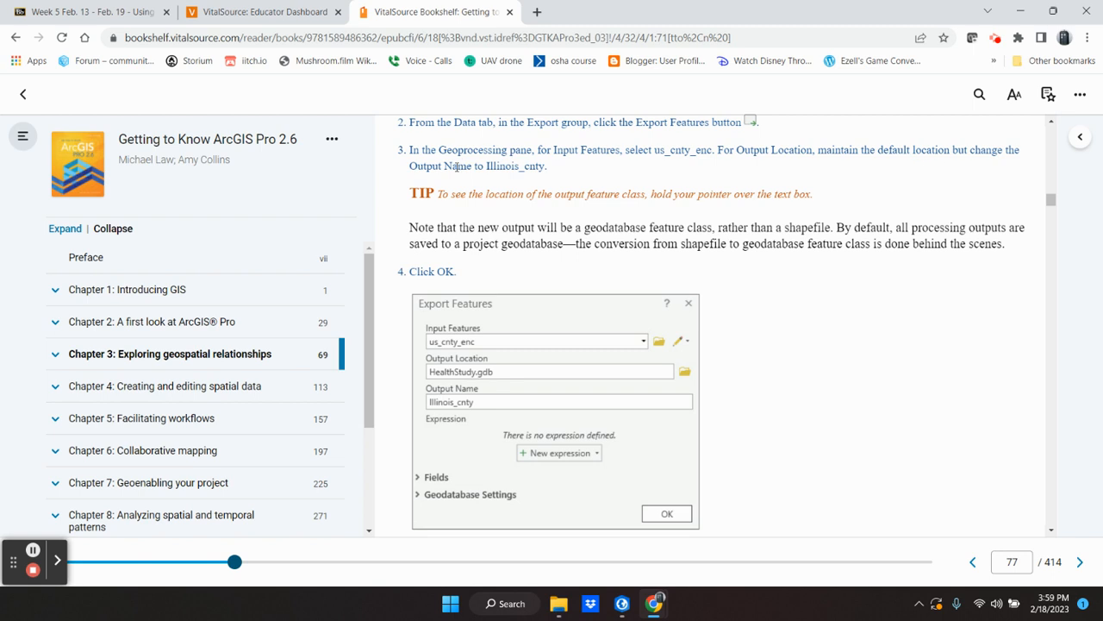
drag(486, 164, 546, 171)
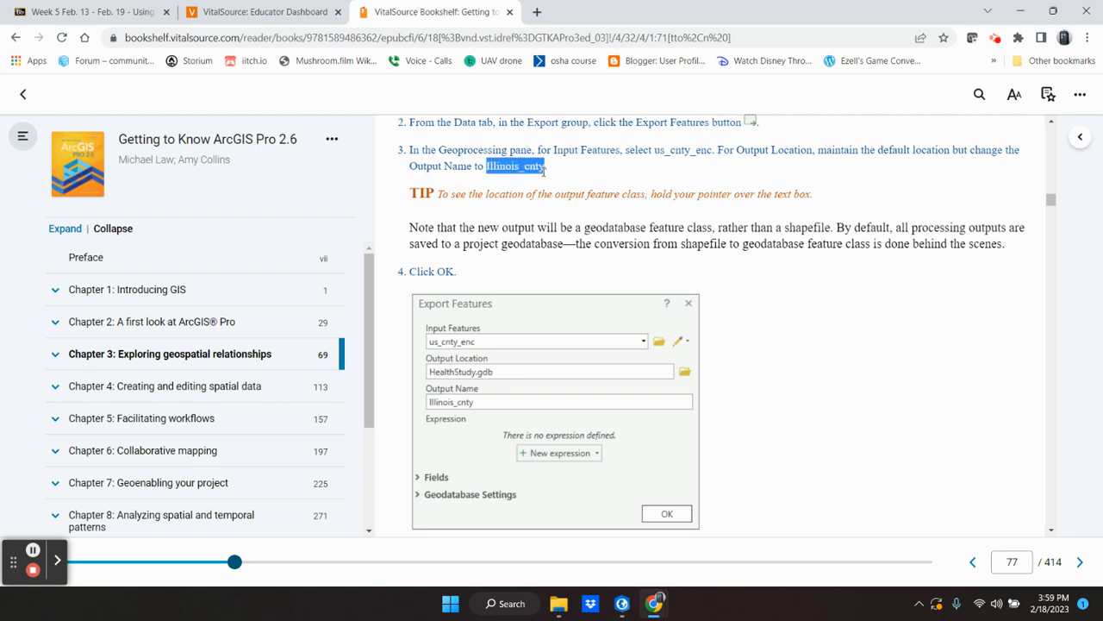
click(598, 278)
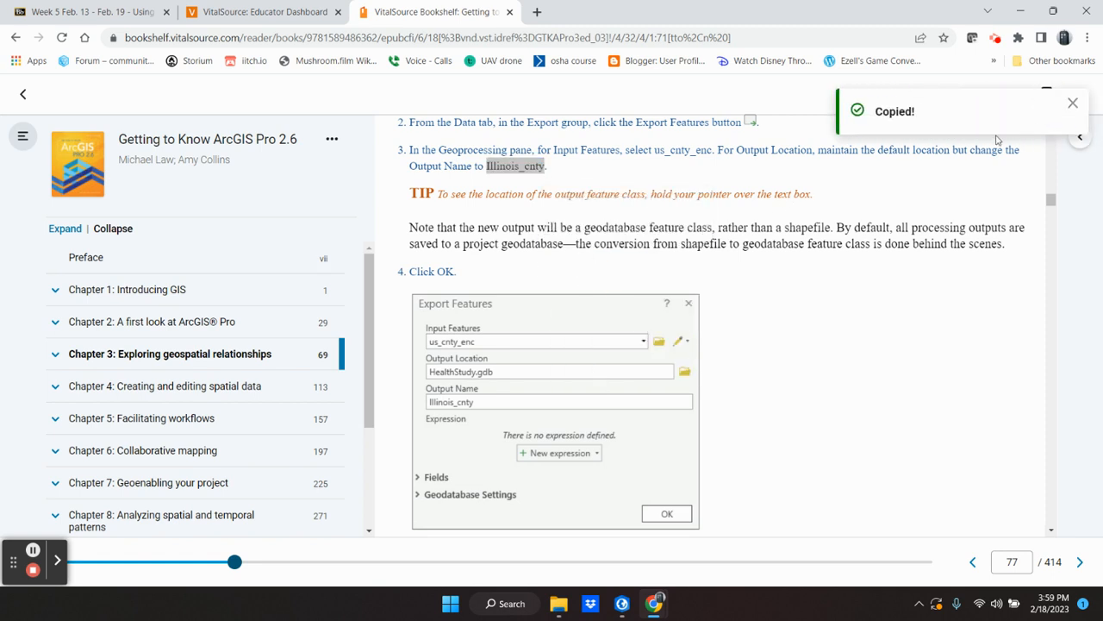
click(1073, 106)
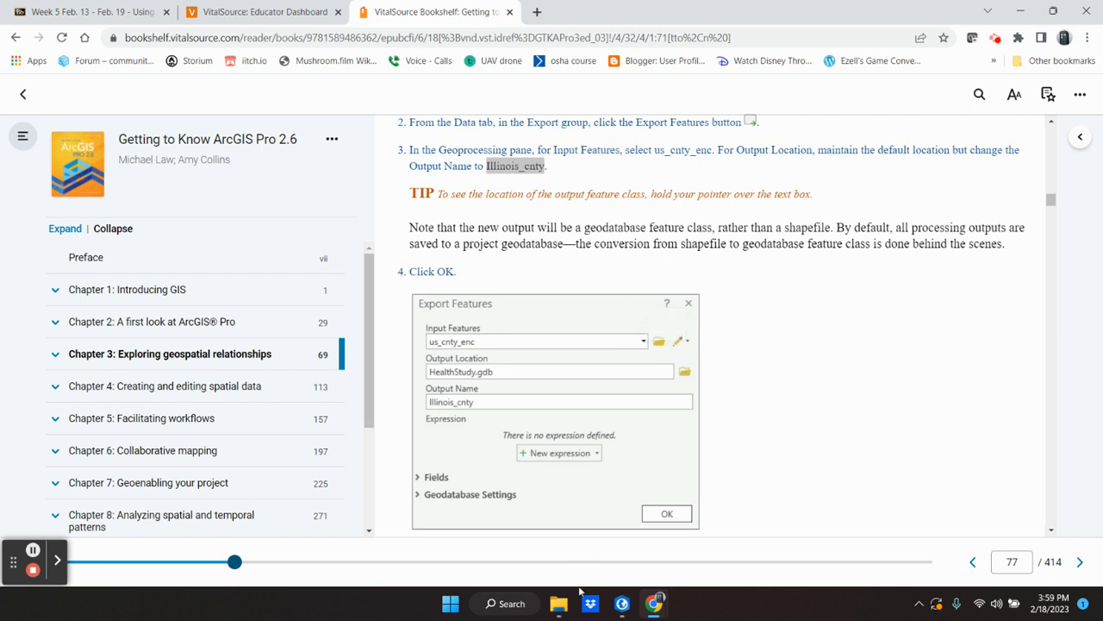
Step: Switch to ArcGIS Pro and name the Export Features output feature class Illinois_cnty, keeping the default HealthStudy.gdb location
click(629, 606)
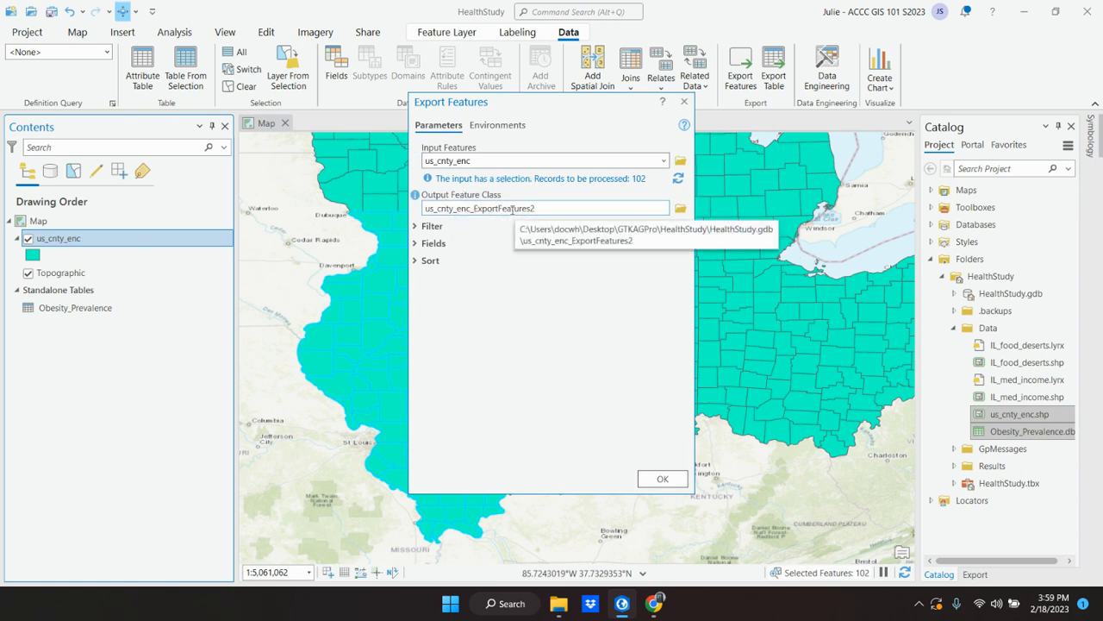
click(570, 204)
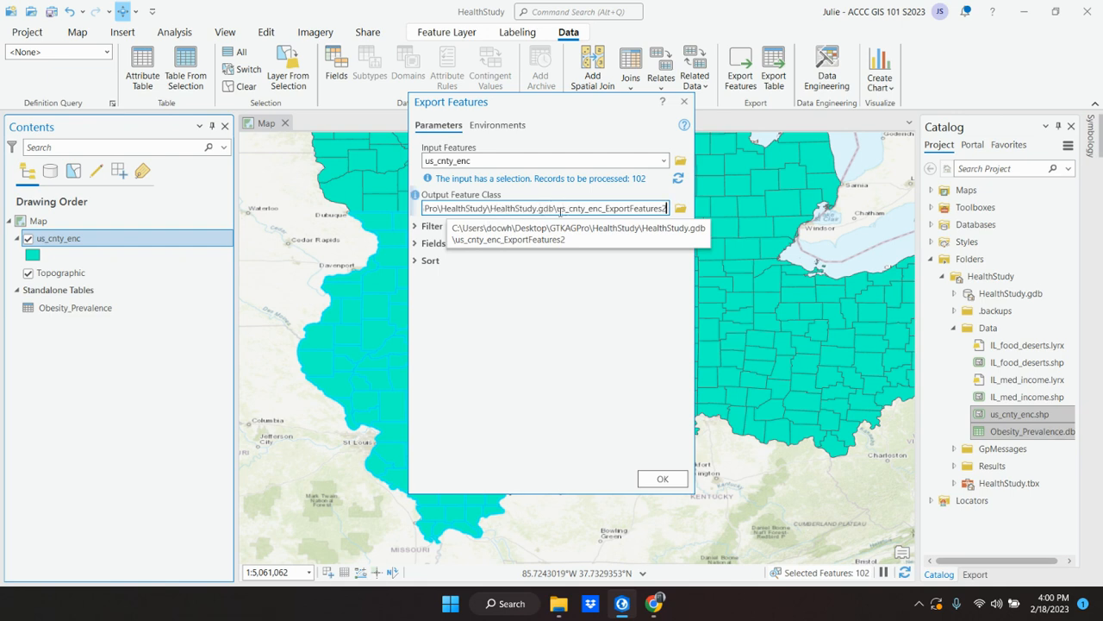
drag(559, 208, 676, 209)
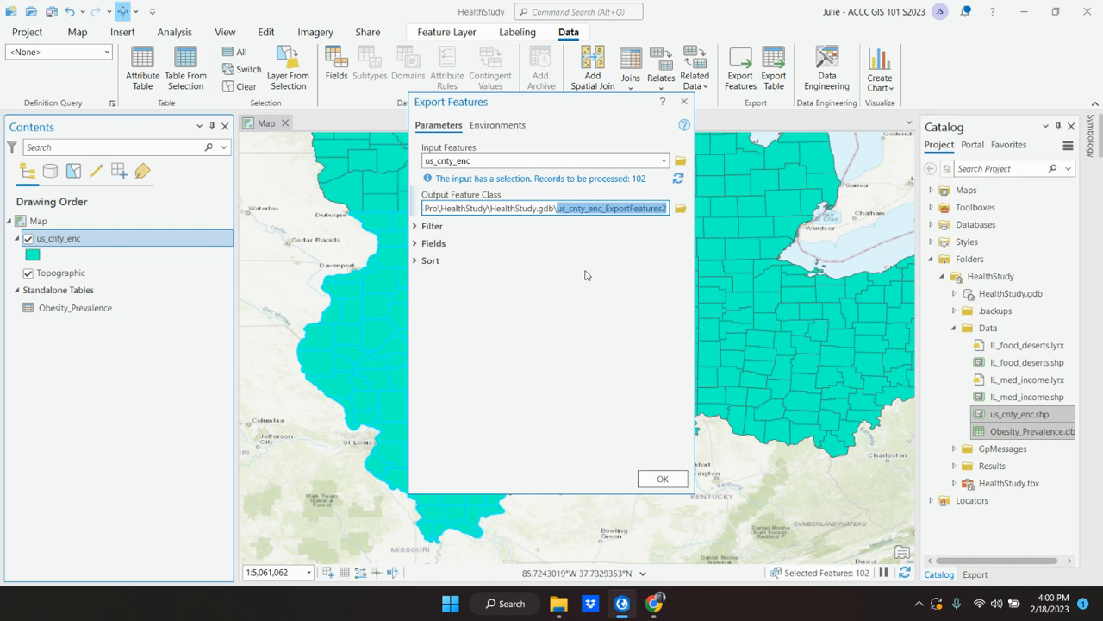
click(429, 208)
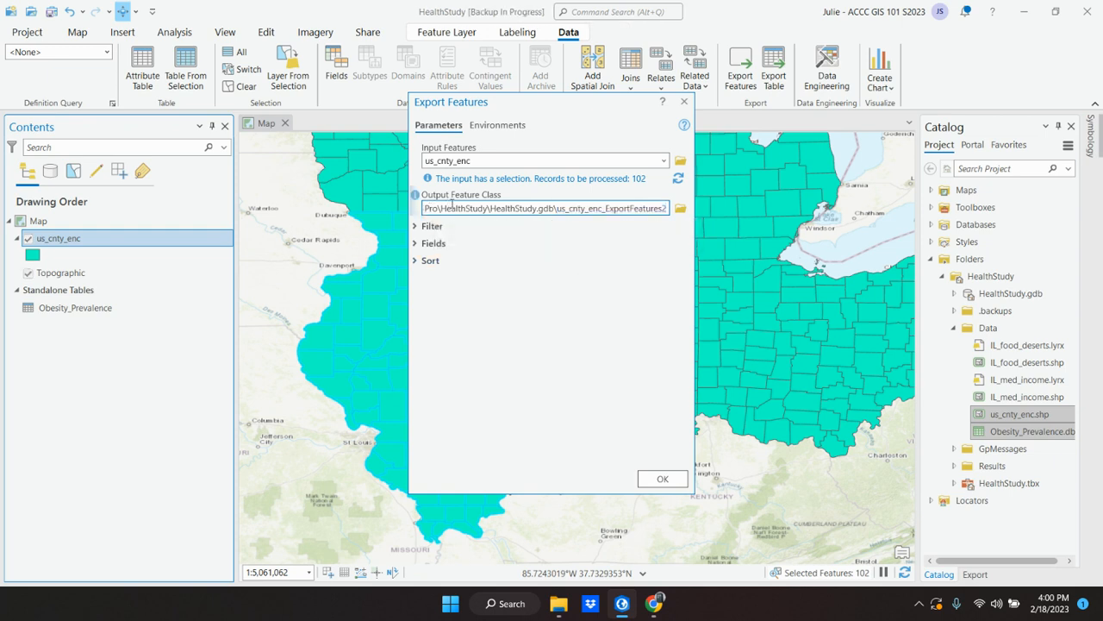
double_click(589, 209)
click(520, 209)
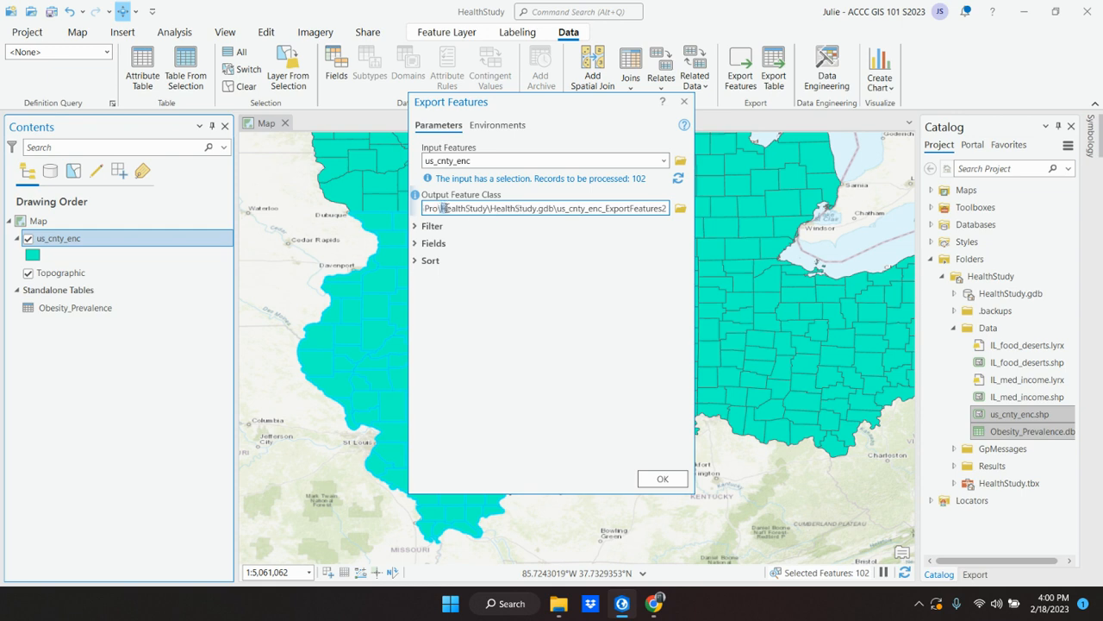
drag(441, 209, 490, 219)
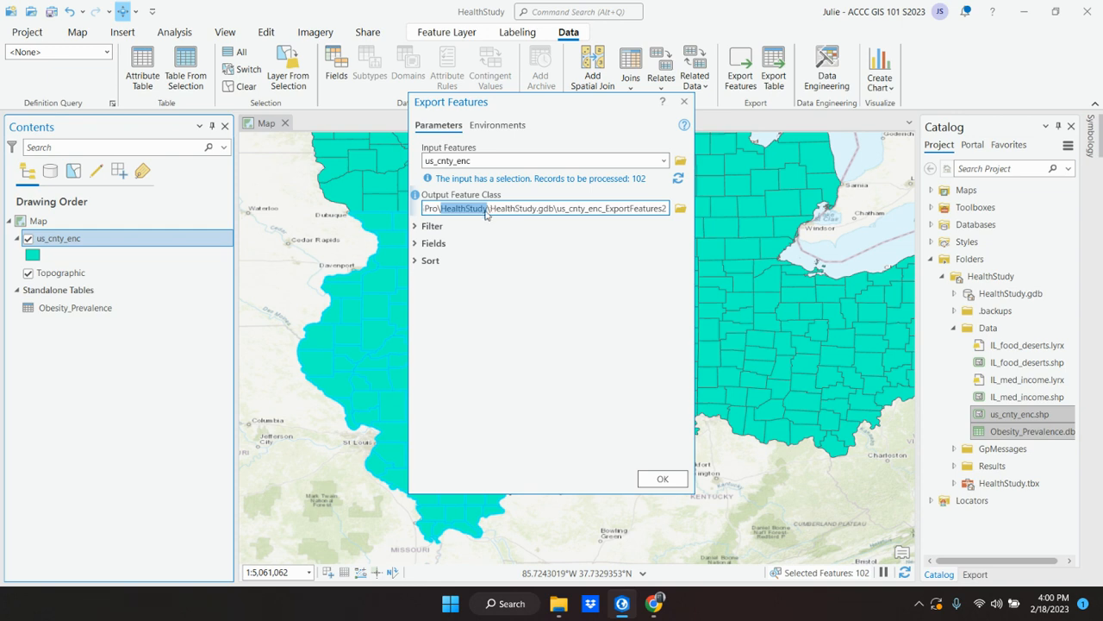
click(556, 207)
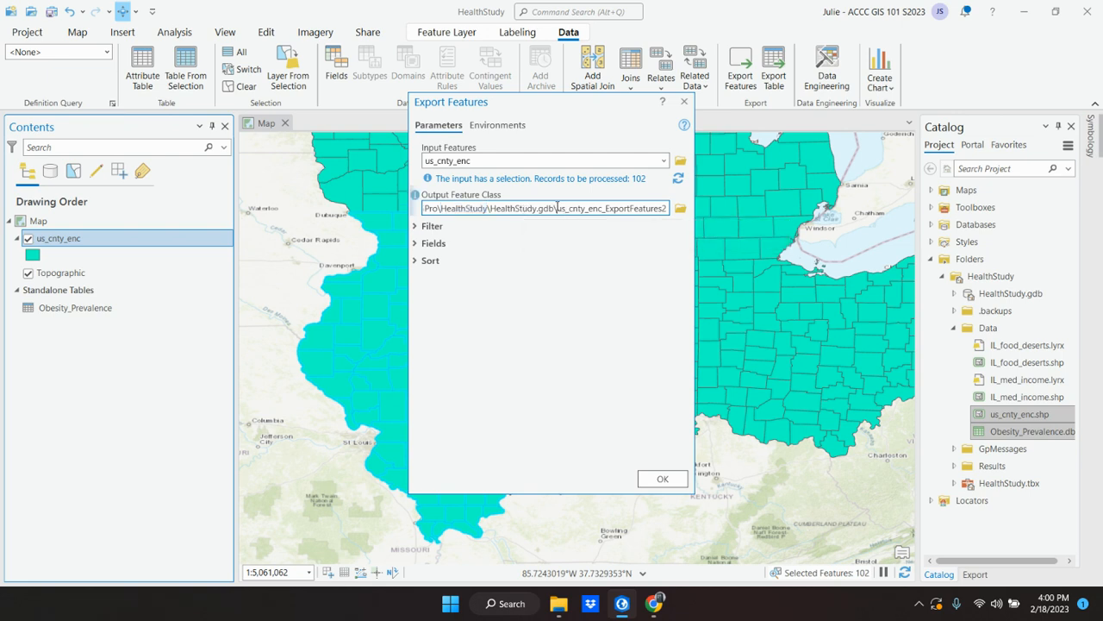
drag(561, 207, 671, 223)
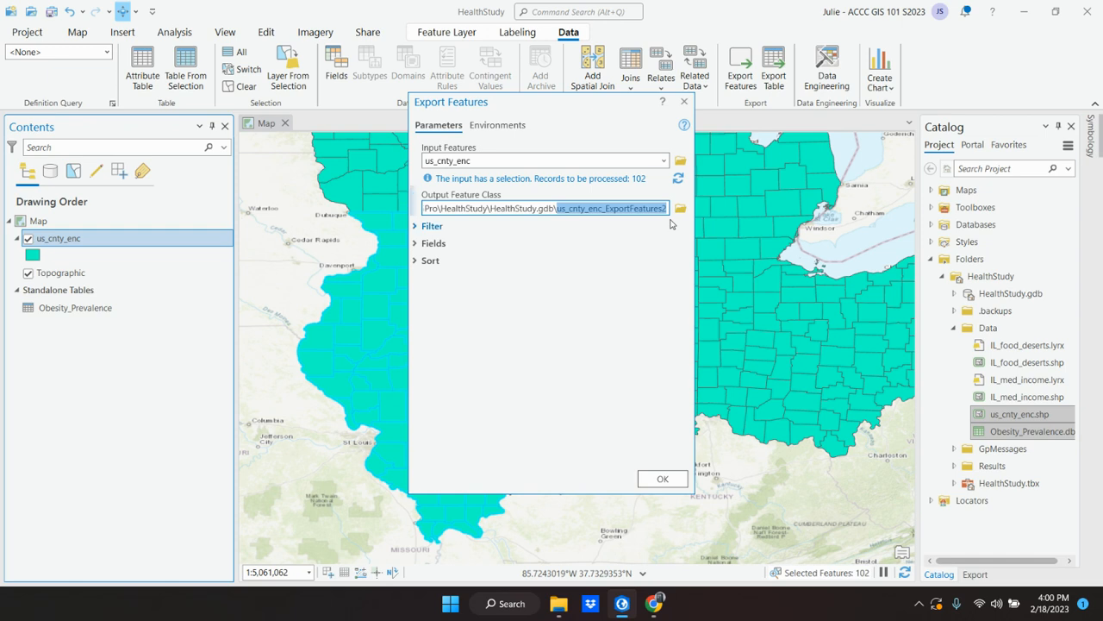
key(ctrl+v)
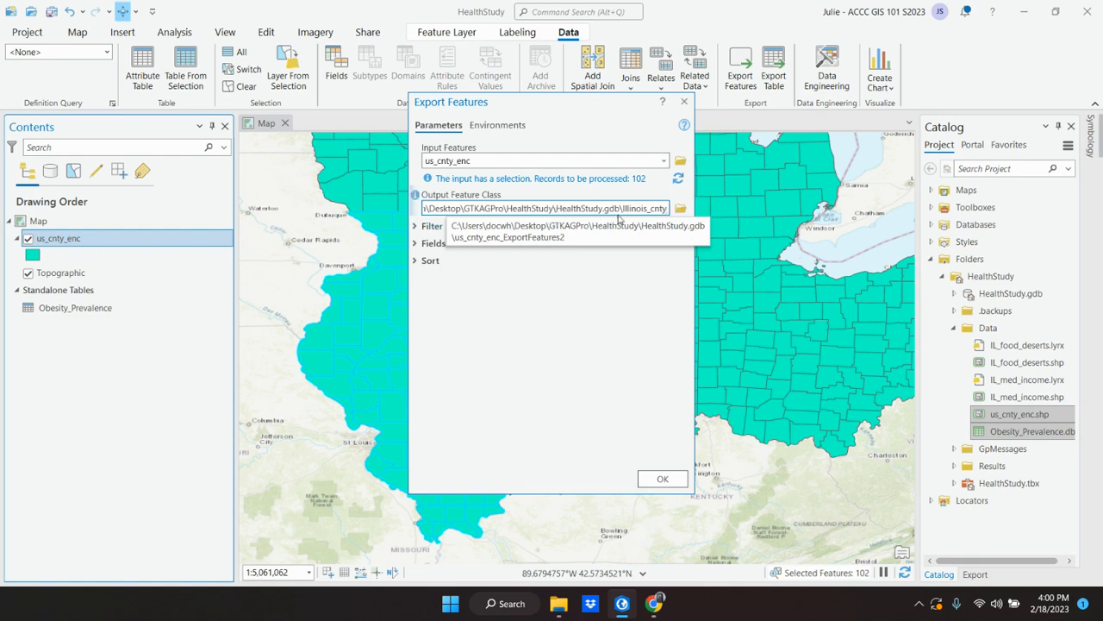
Step: Check the output path ending in HealthStudy.gdb\Illinois_cnty, then run the export of the selected counties
drag(667, 208, 371, 208)
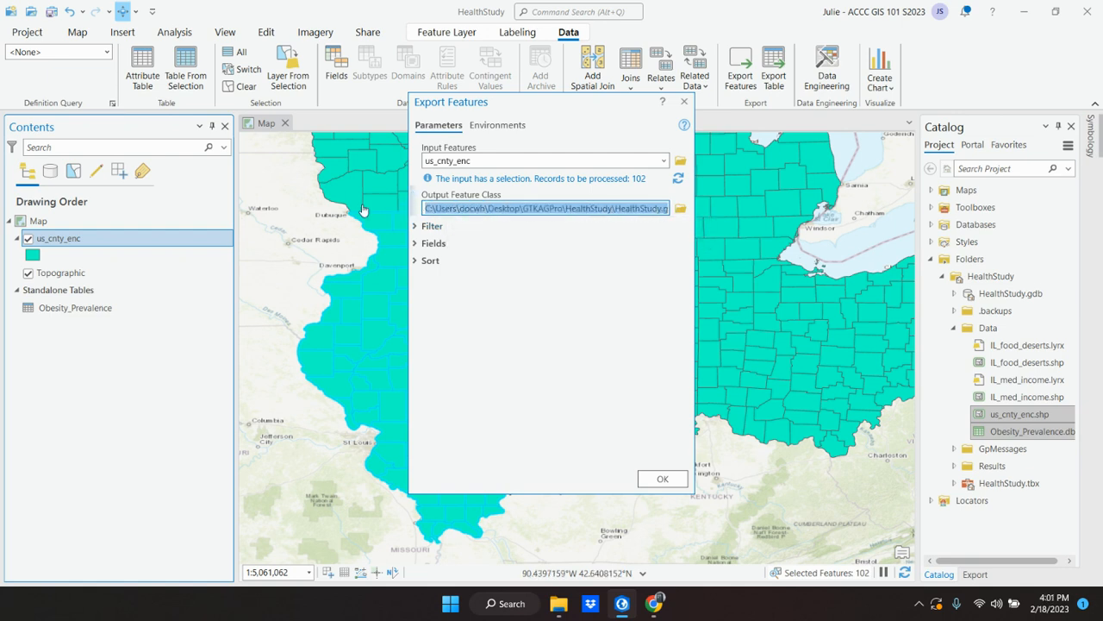
click(623, 606)
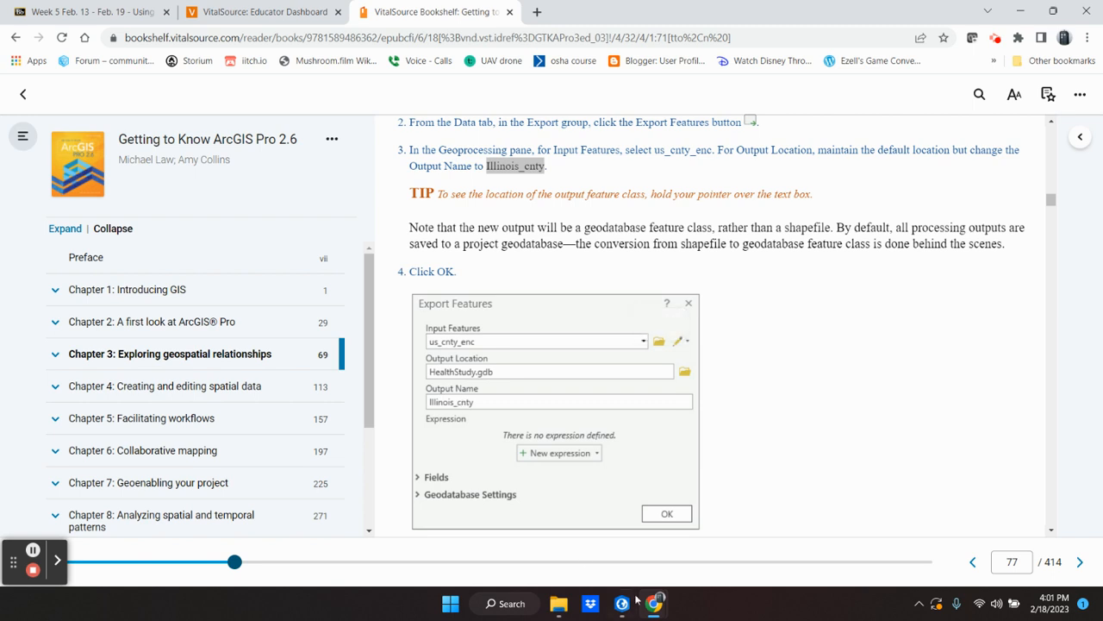
click(619, 615)
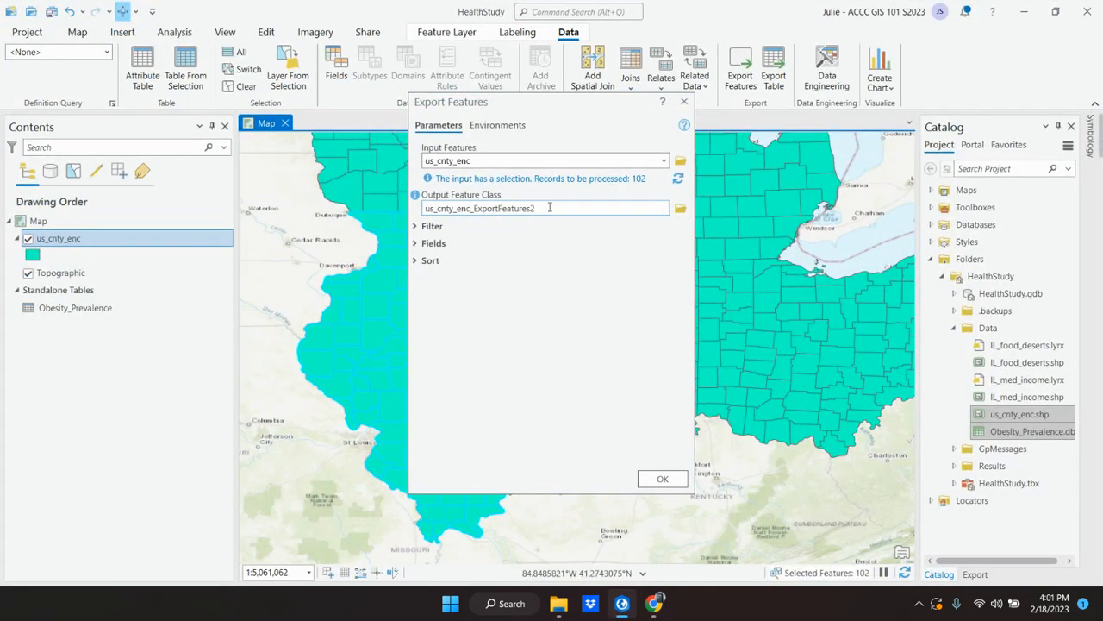
click(550, 208)
click(645, 210)
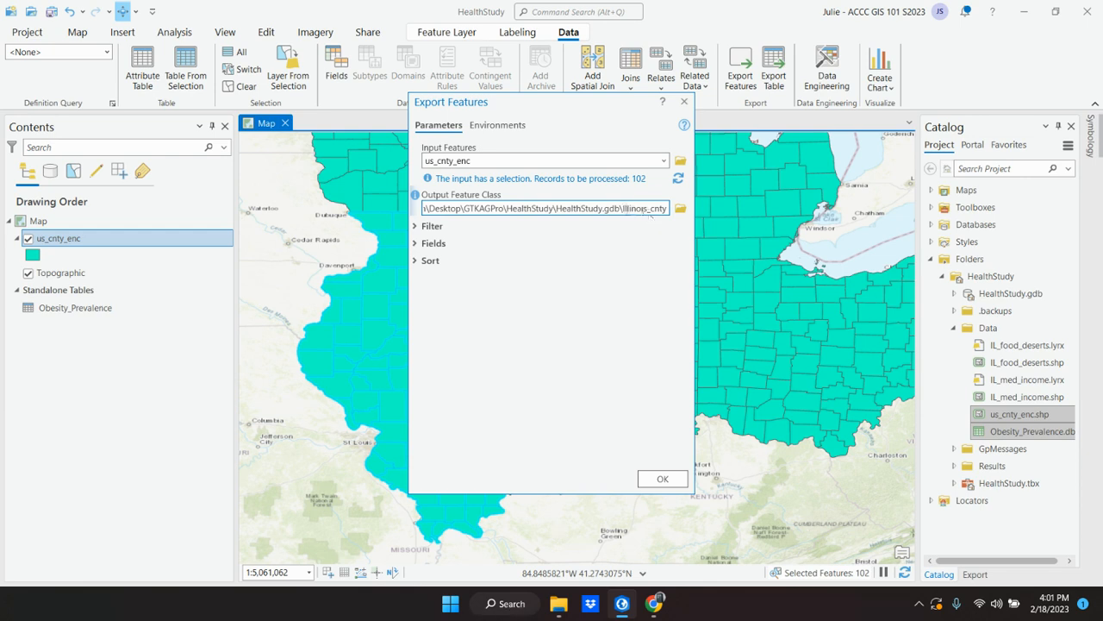
drag(624, 208, 665, 207)
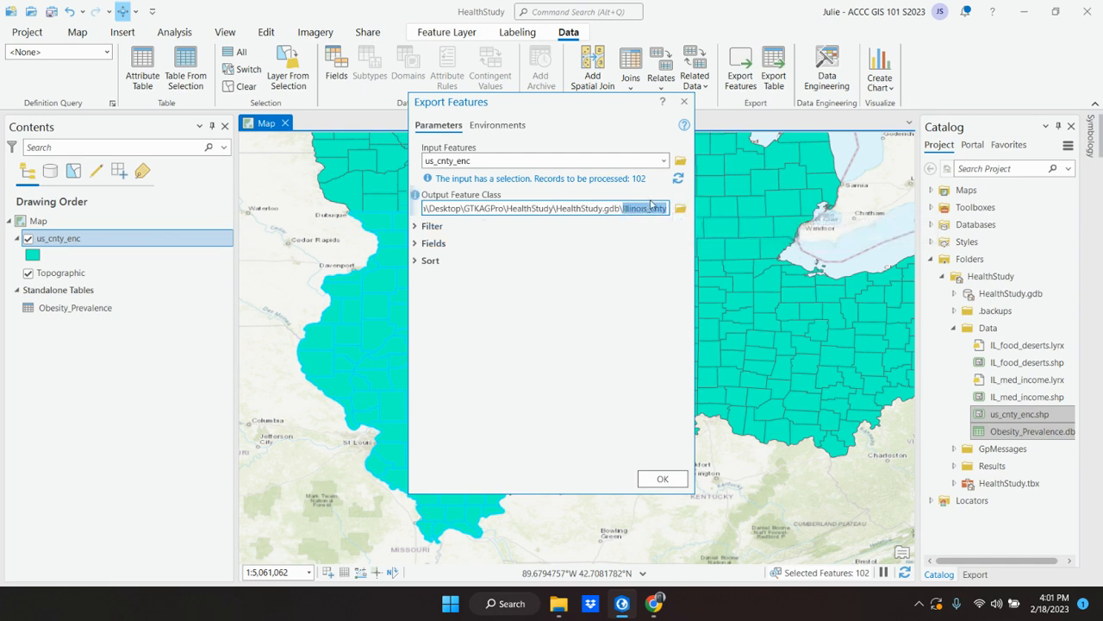
click(662, 481)
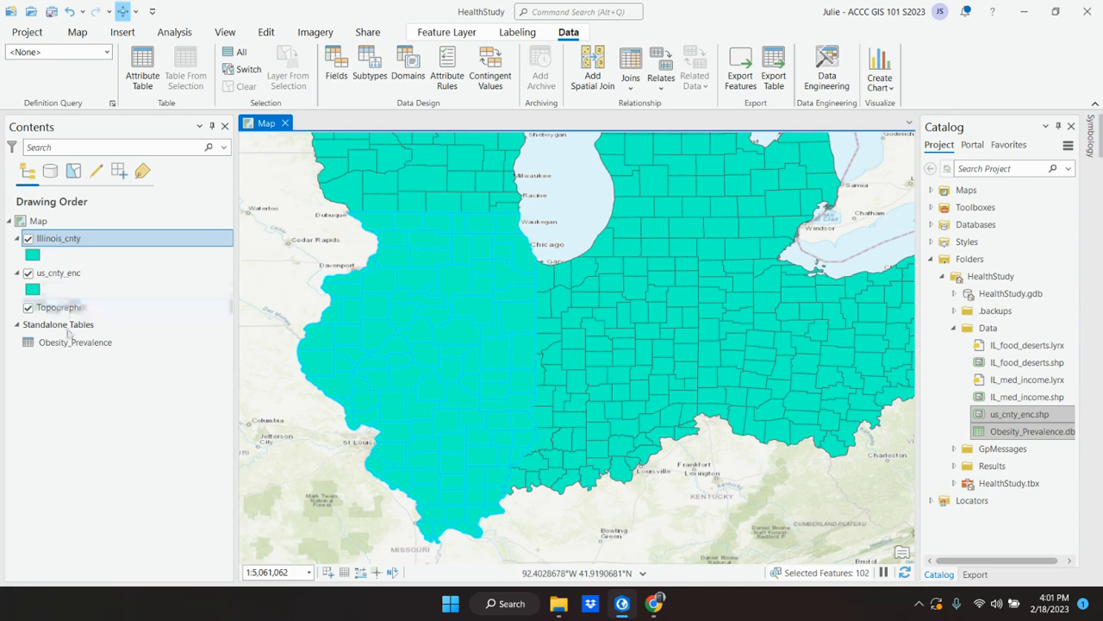
click(62, 243)
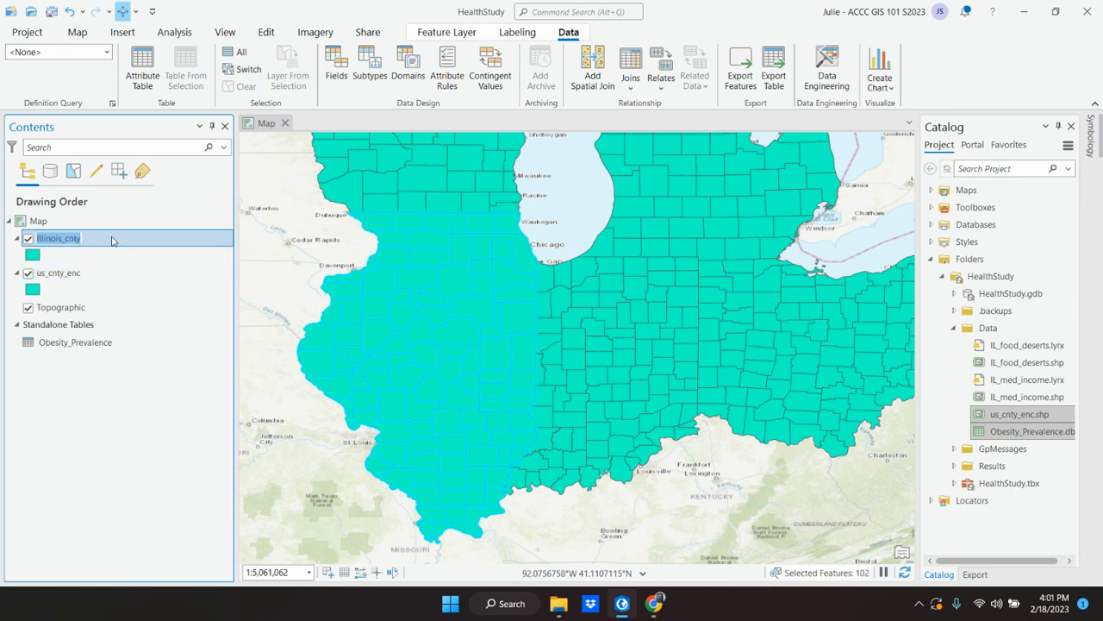
Step: Switch to the textbook in Chrome and read instruction 5 on removing us_cnty_enc, including how to remove a layer
click(622, 605)
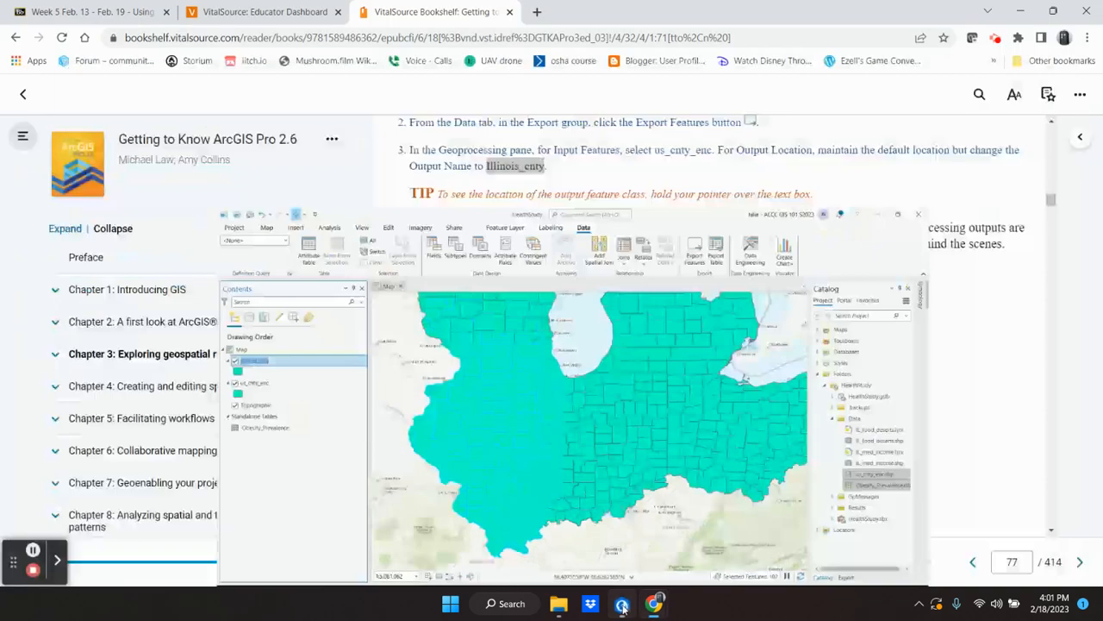
scroll(642, 371, down, 3)
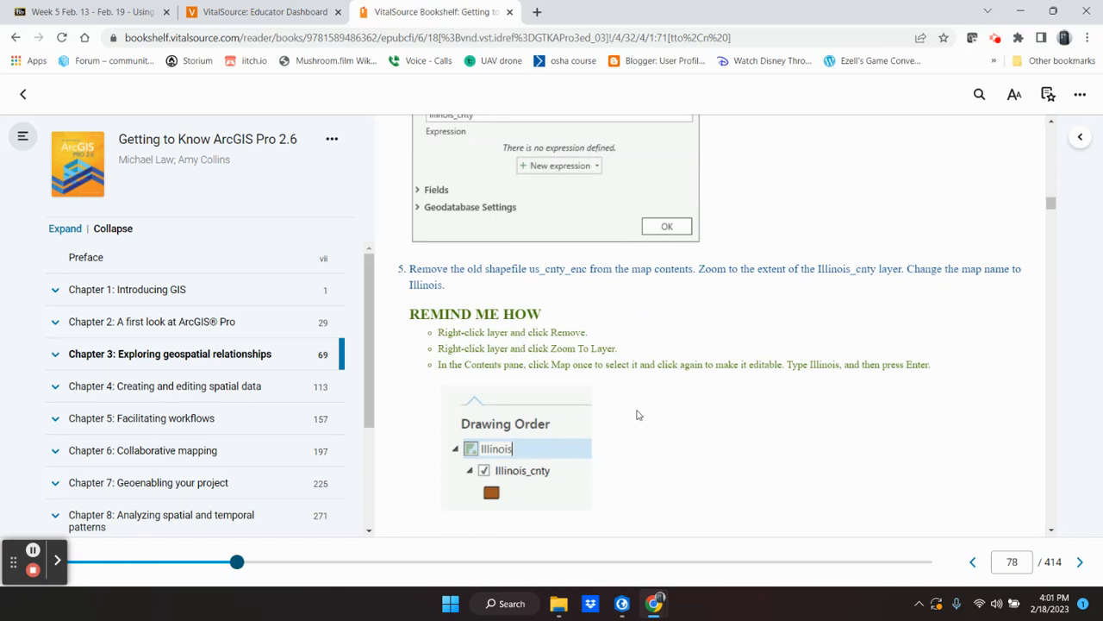
drag(416, 269, 696, 271)
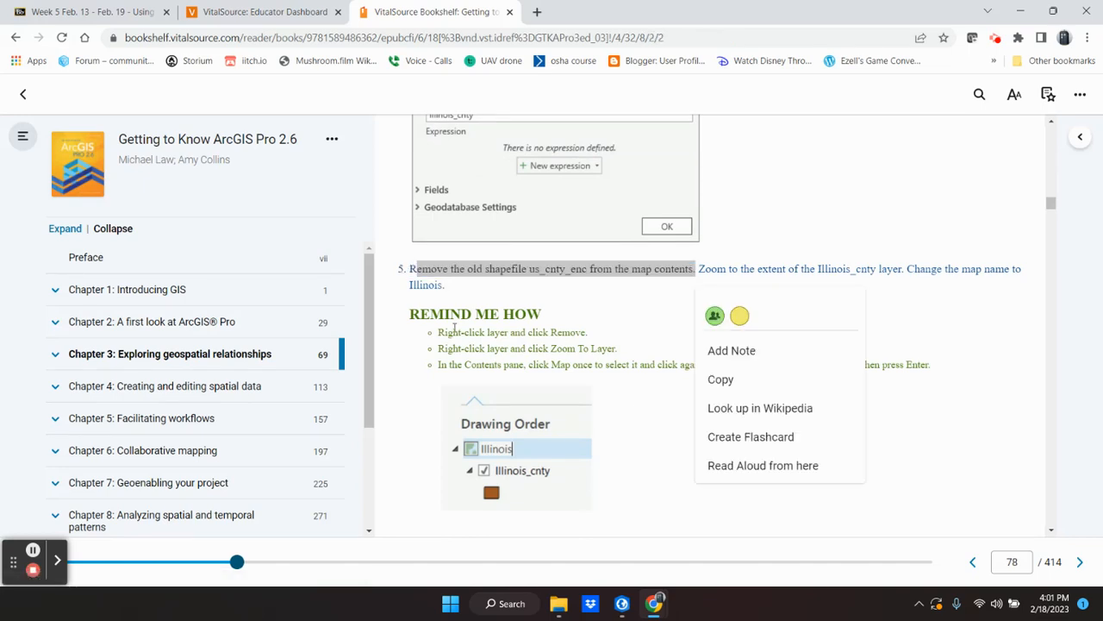
drag(438, 333, 599, 332)
click(630, 302)
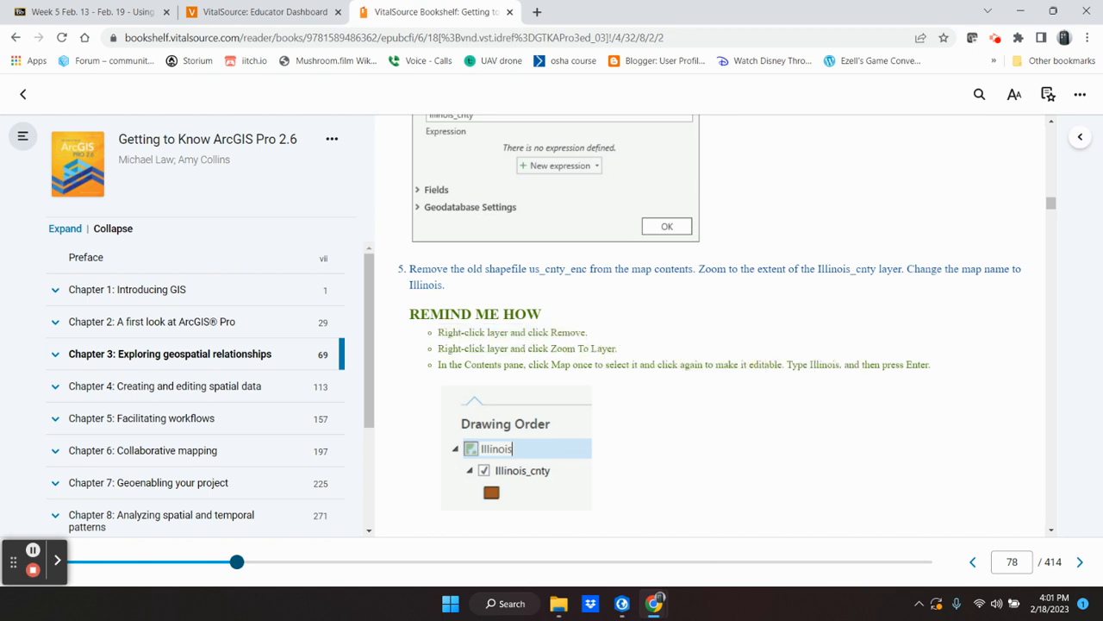
Step: Switch to ArcGIS Pro and remove the us_cnty_enc layer from the map
click(621, 604)
click(99, 276)
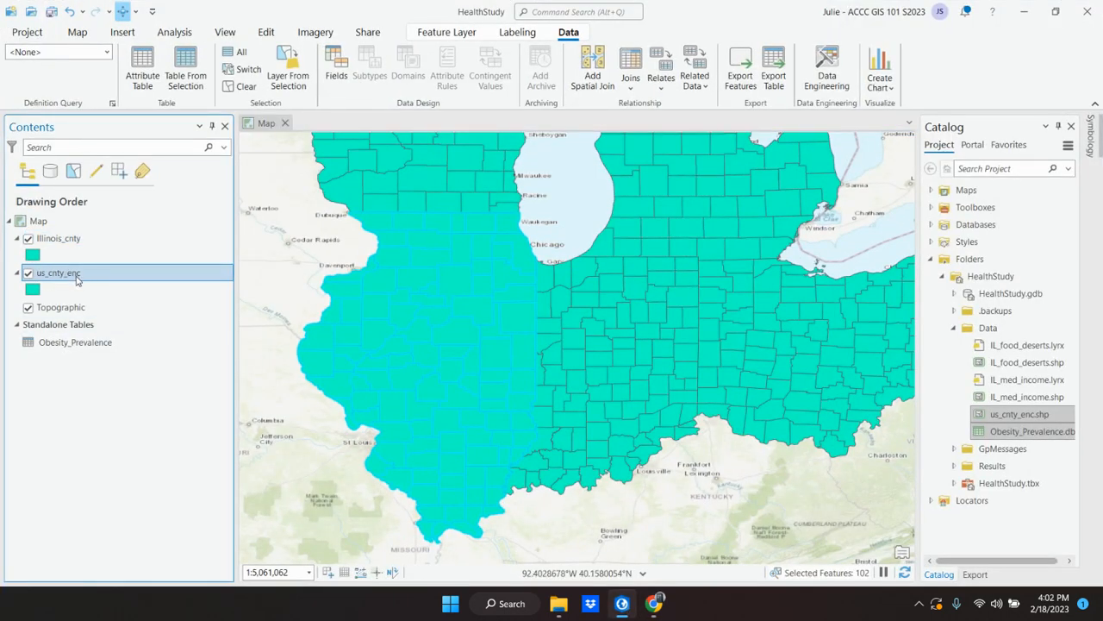
click(61, 239)
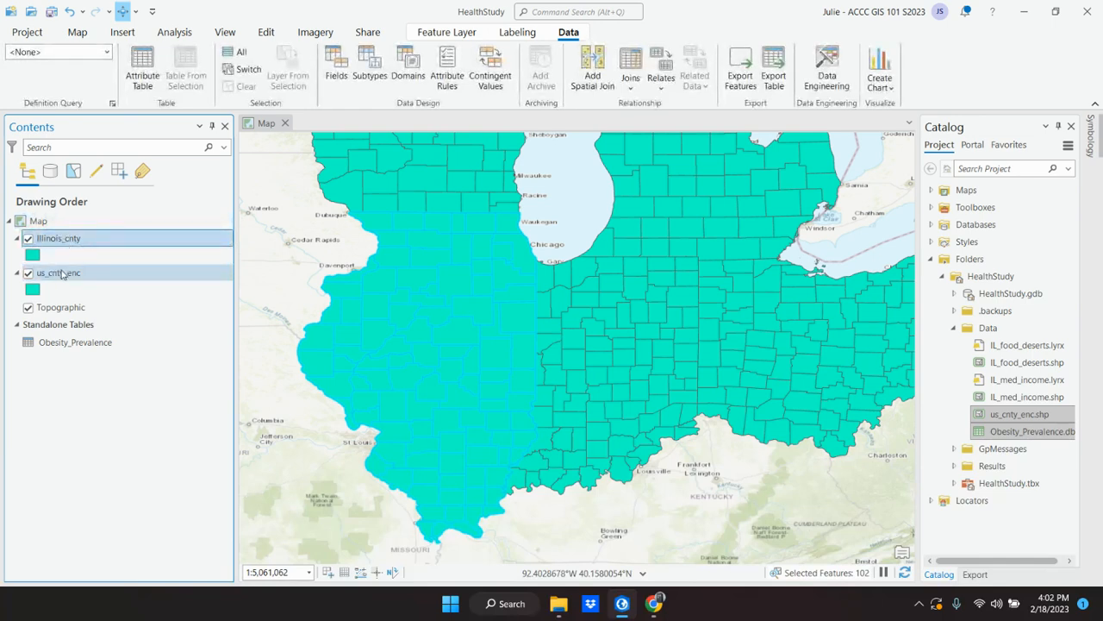
click(62, 274)
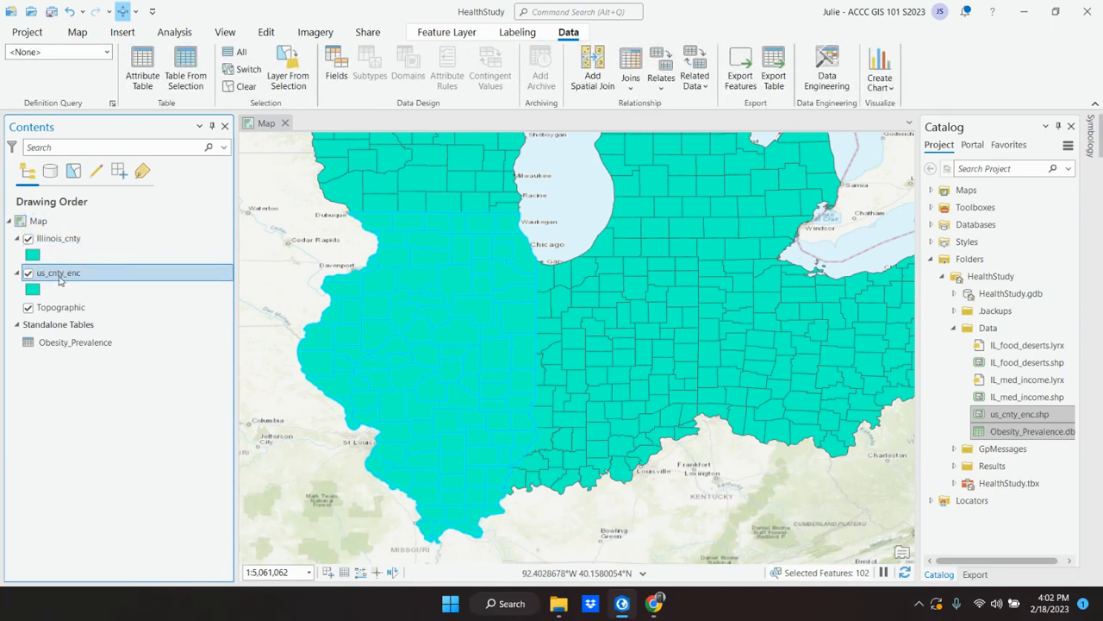
right_click(60, 277)
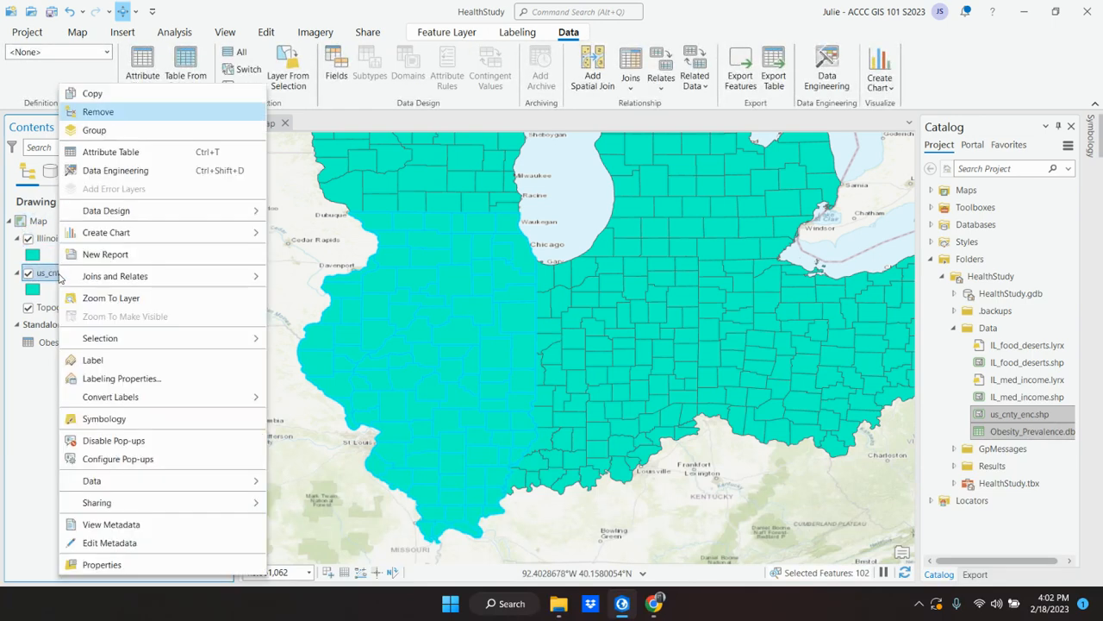
click(99, 112)
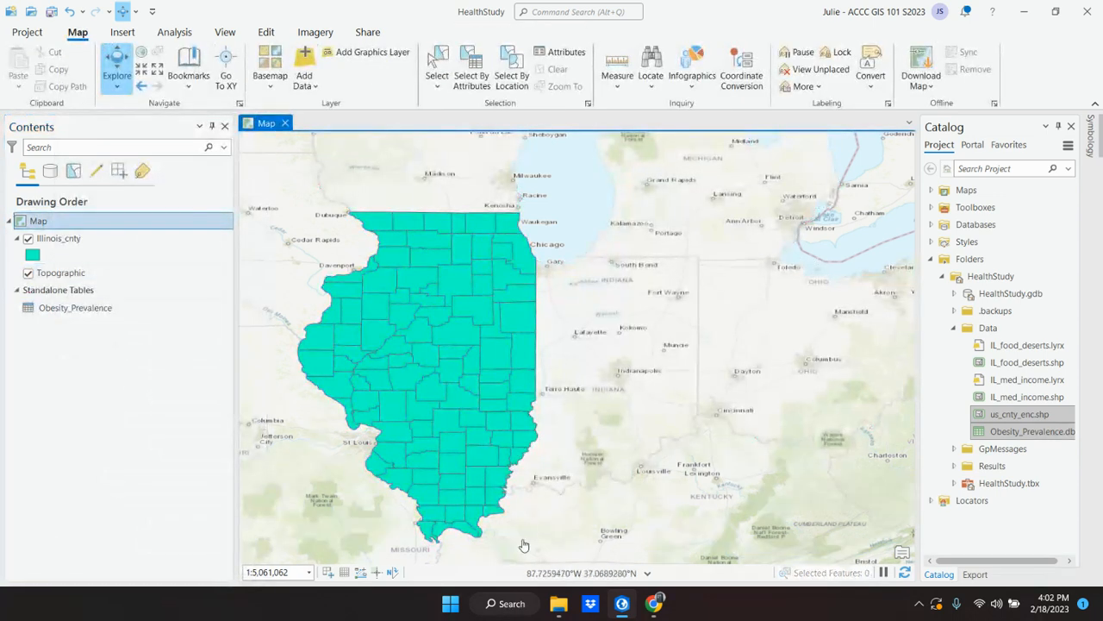
Step: Return to the textbook in Chrome and read the rest of instruction 5 on renaming the map and instruction 6 on changing the layer color
click(621, 608)
scroll(703, 388, down, 2)
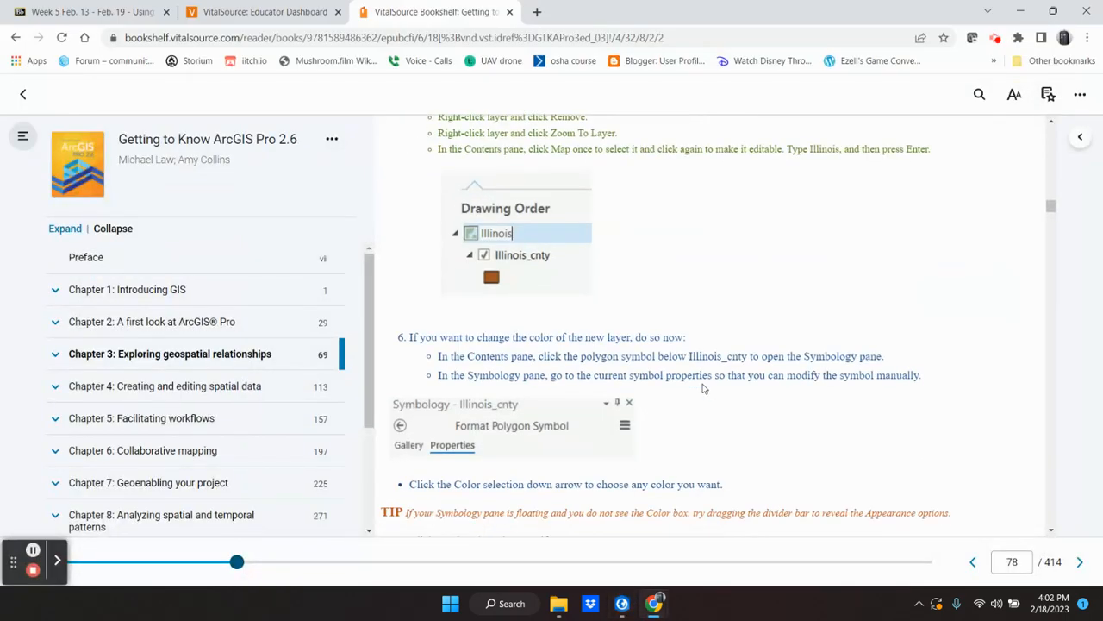
scroll(703, 388, down, 1)
scroll(684, 330, up, 2)
mouse_move(524, 316)
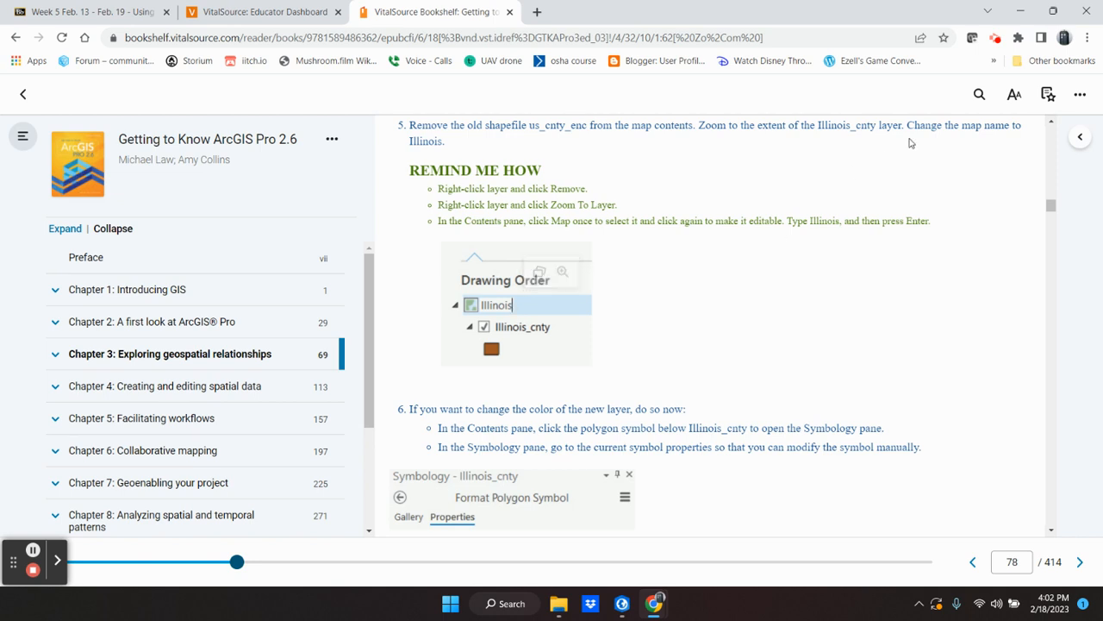
mouse_move(940, 126)
mouse_down()
mouse_move(682, 123)
mouse_move(529, 320)
mouse_move(415, 392)
mouse_move(423, 378)
mouse_up()
scroll(621, 384, down, 2)
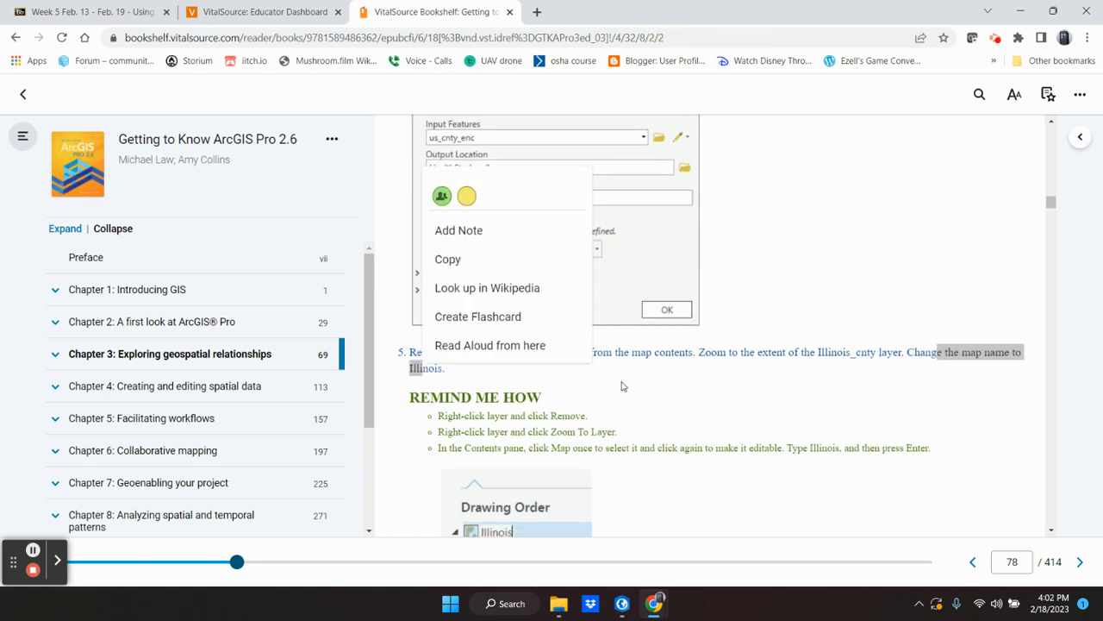
Step: Switch to ArcGIS Pro and rename the map as Illinois in its properties
click(617, 599)
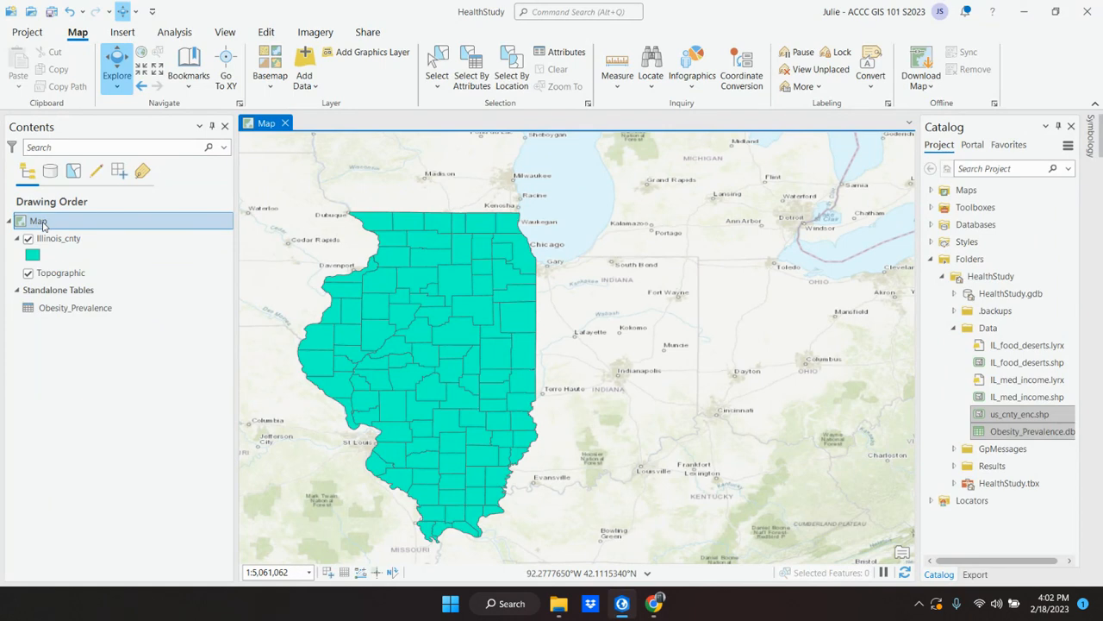
double_click(43, 223)
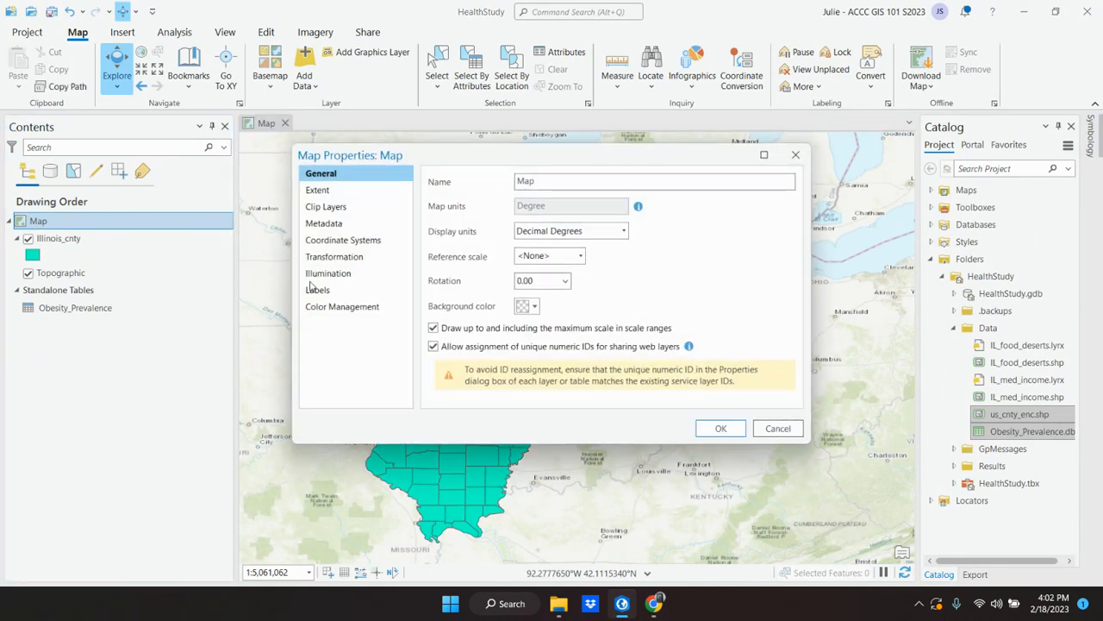
drag(544, 180, 487, 187)
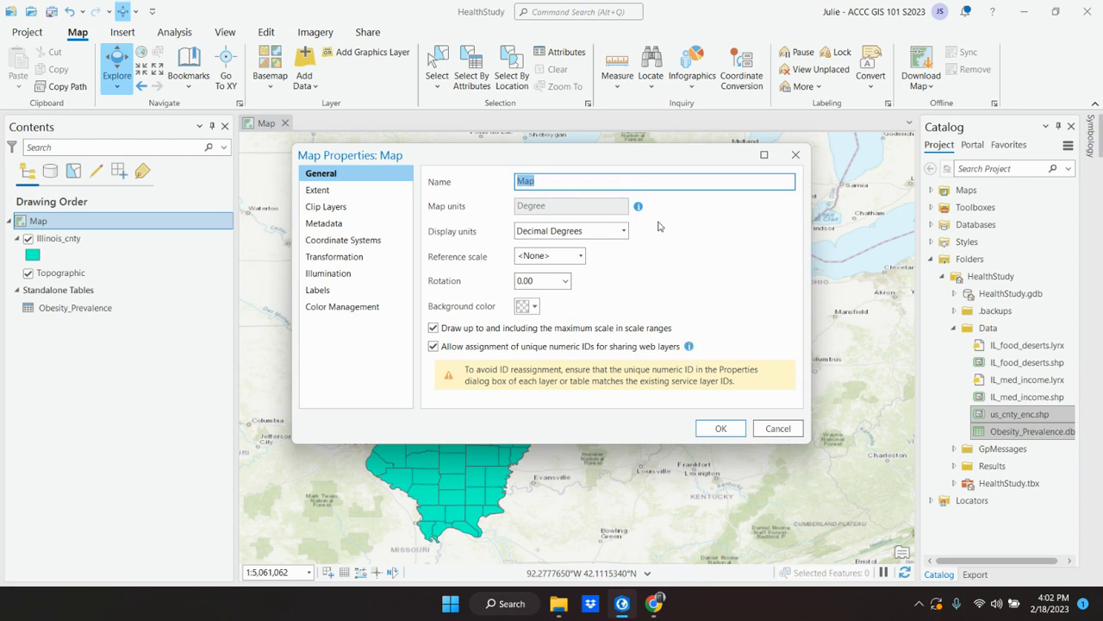
key(BackSpace)
click(721, 429)
Step: View the Illinois map's properties again, close them without changes, and open the map's name for editing in the layer list
right_click(44, 221)
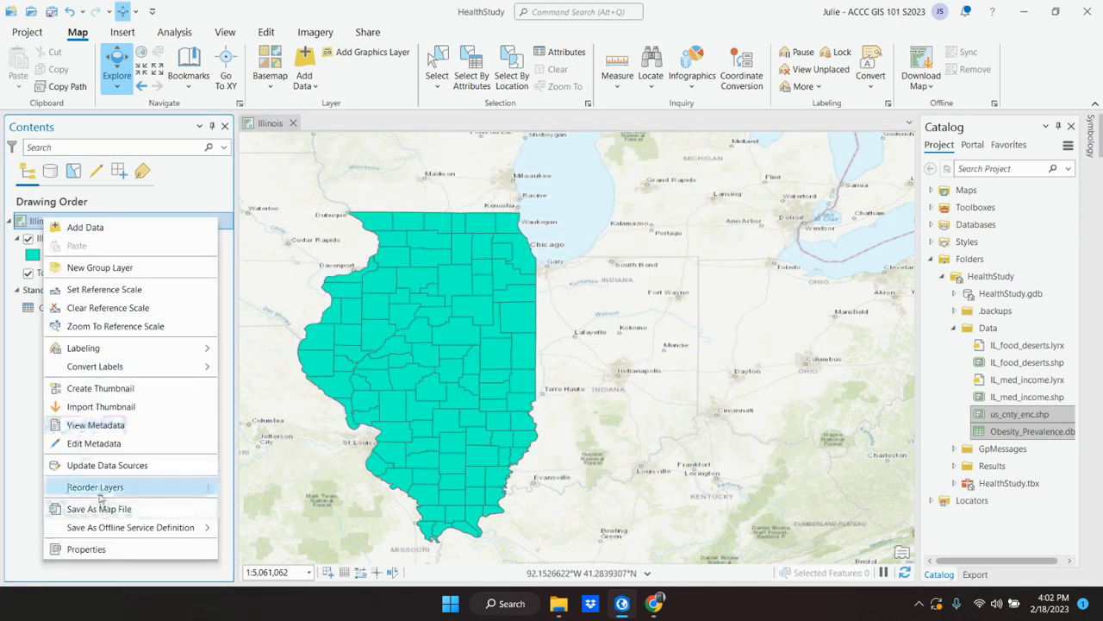
click(101, 557)
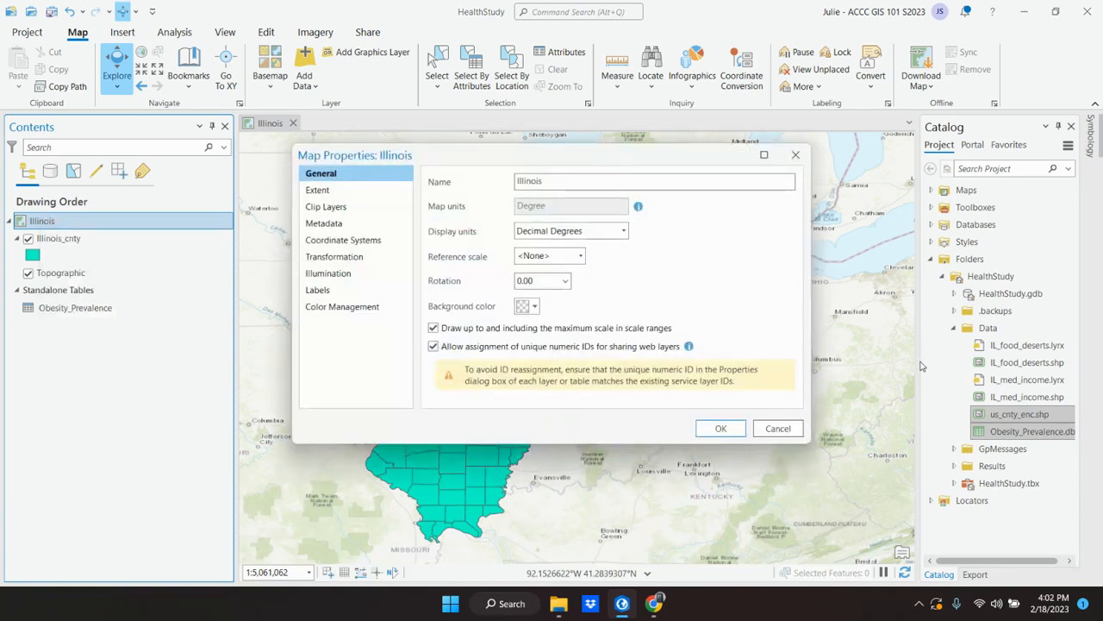
click(789, 433)
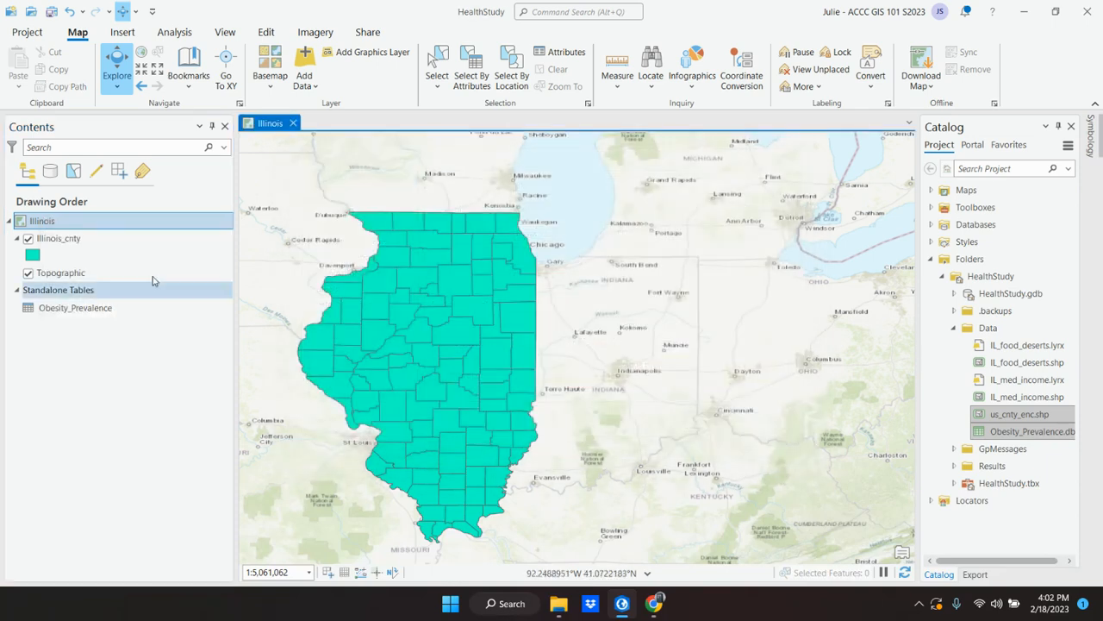
click(43, 223)
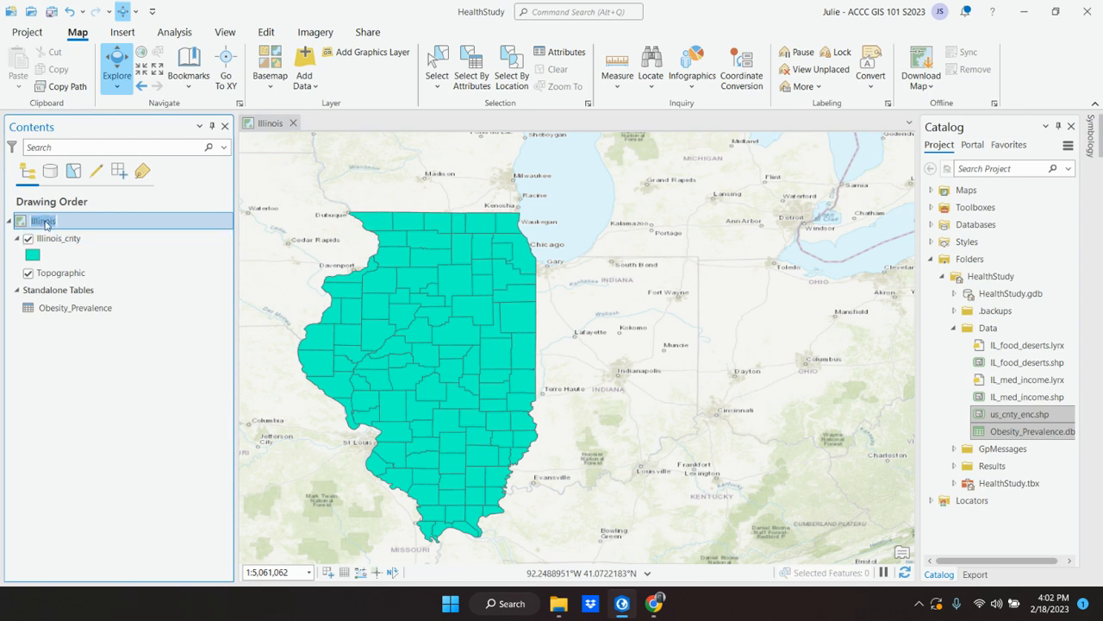
Step: Replace the map's name in the layer list with Illinois
key(BackSpace)
text(Illinoi)
key(Return)
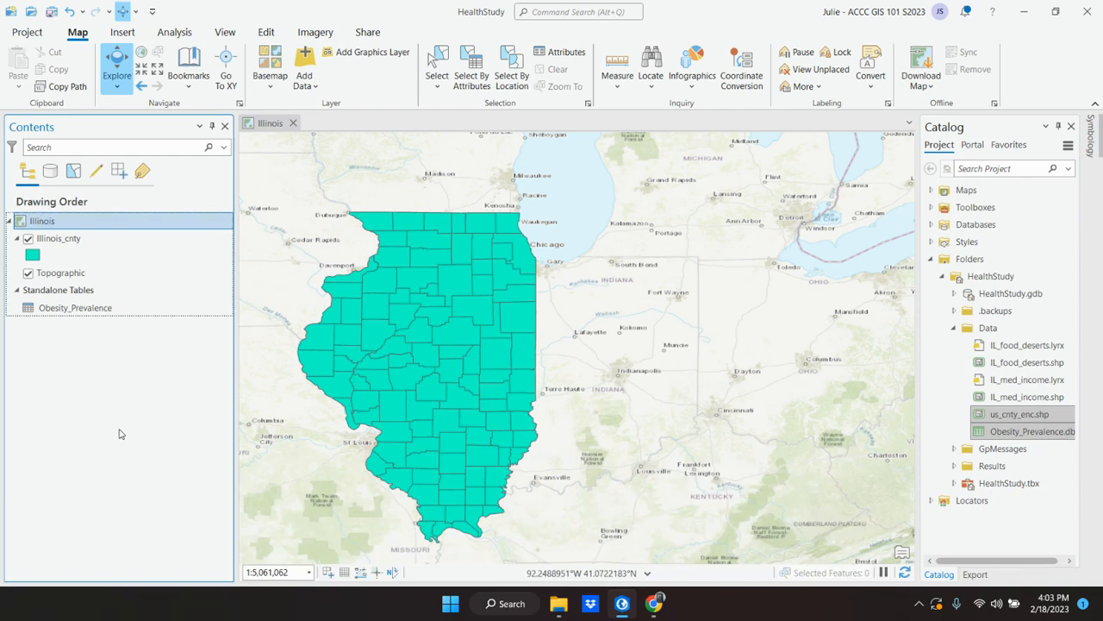
Step: Switch to the textbook in Chrome and read instructions 6 and 7 on changing the layer color and saving the project
click(656, 614)
click(625, 607)
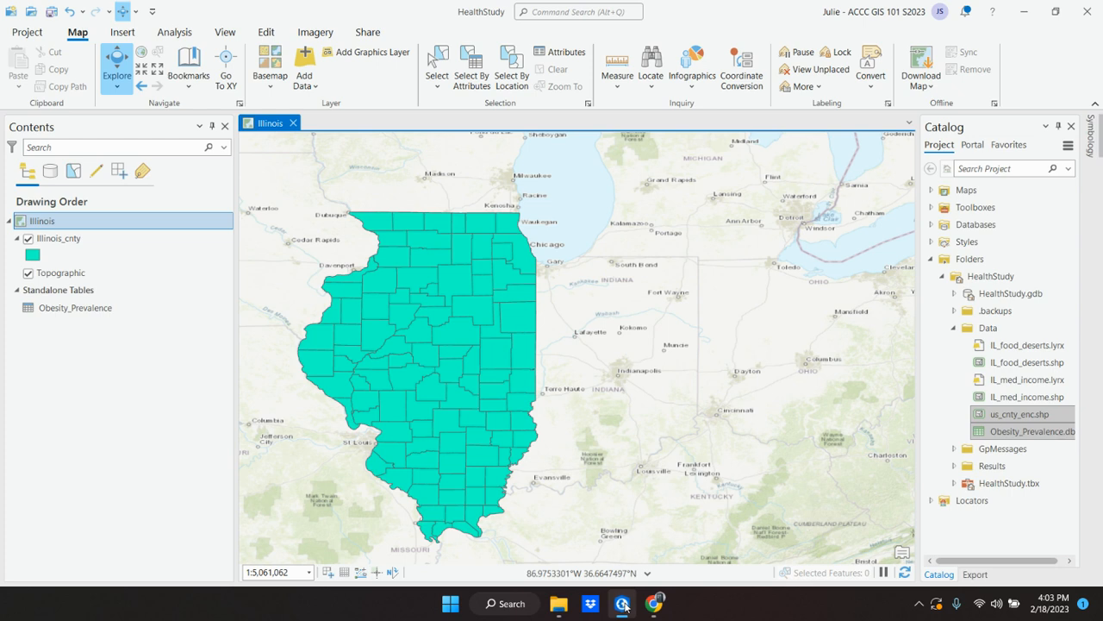
click(625, 607)
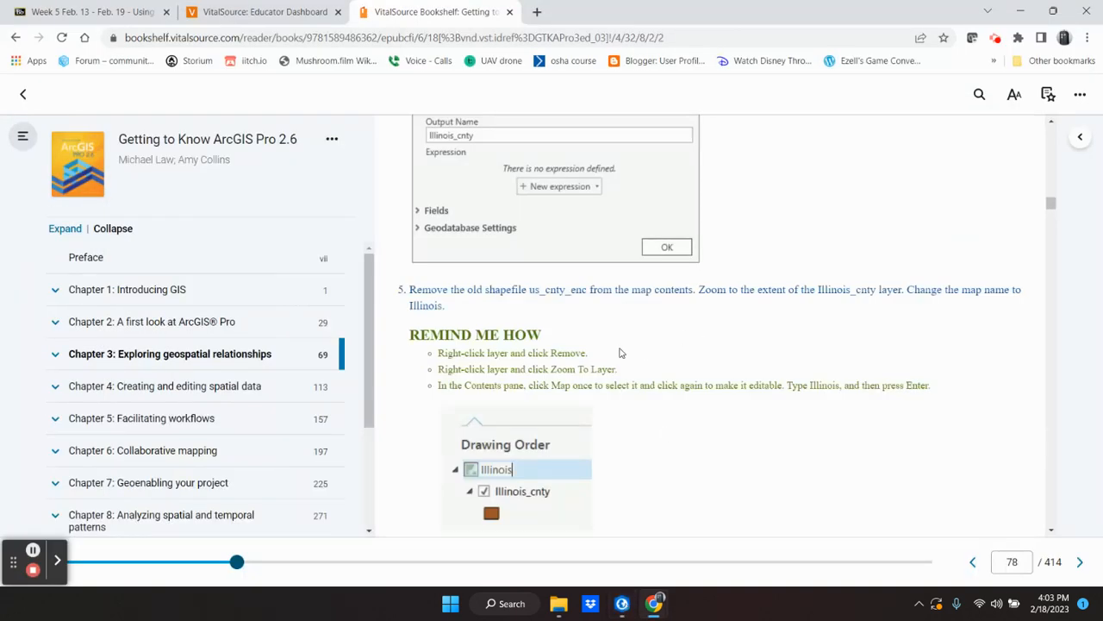
scroll(621, 352, down, 4)
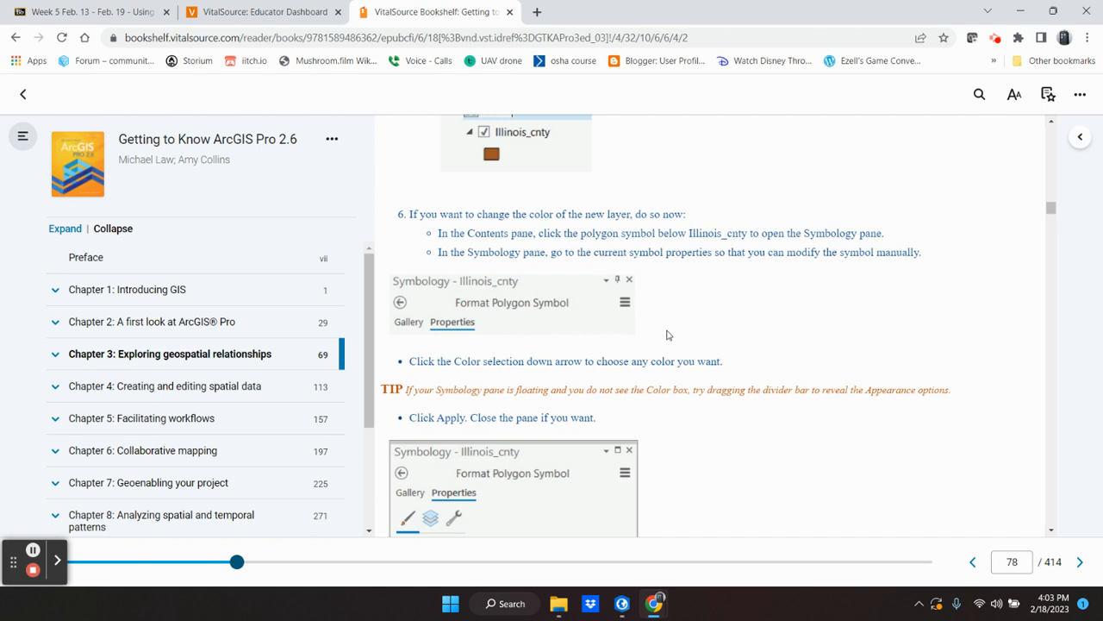
scroll(670, 335, down, 3)
mouse_move(494, 348)
scroll(494, 348, down, 2)
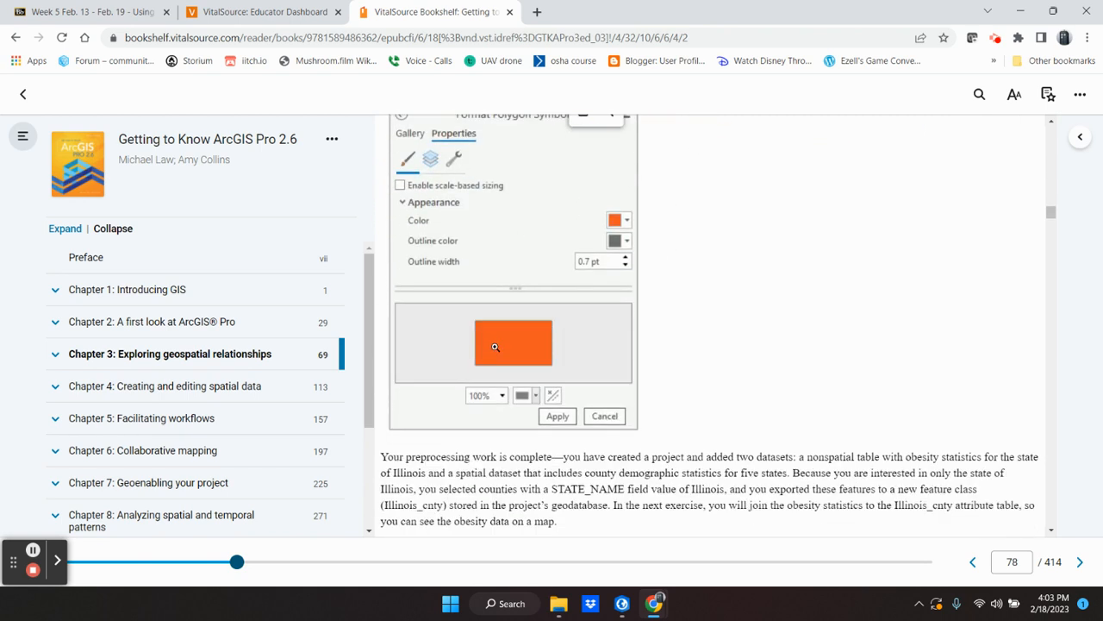
scroll(494, 348, down, 2)
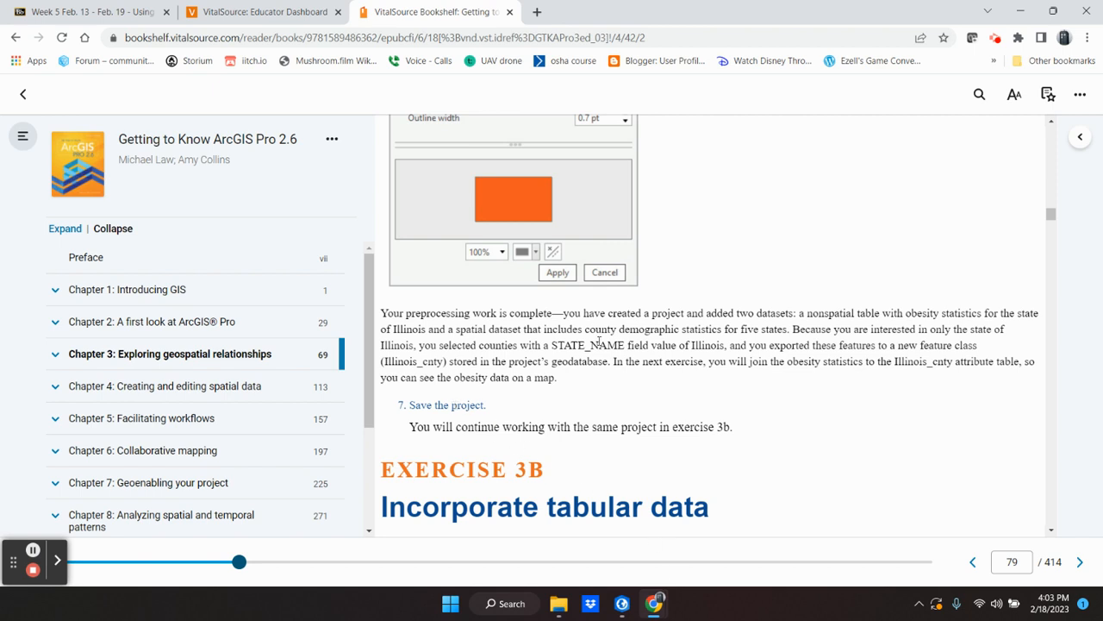
Step: Switch to ArcGIS Pro and save the HealthStudy project
click(621, 604)
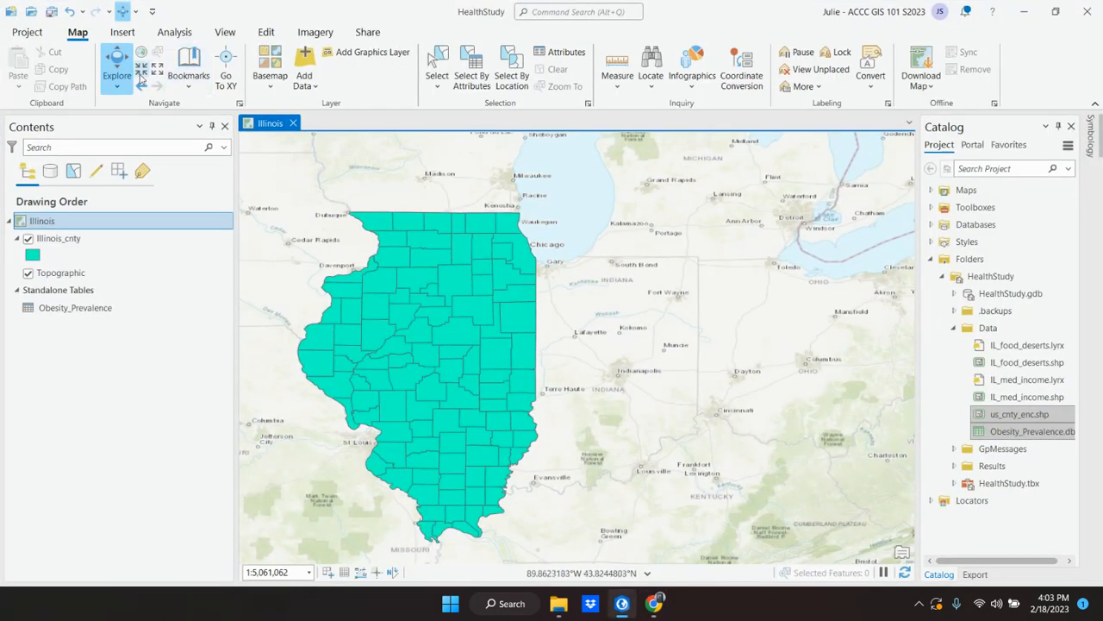
click(50, 12)
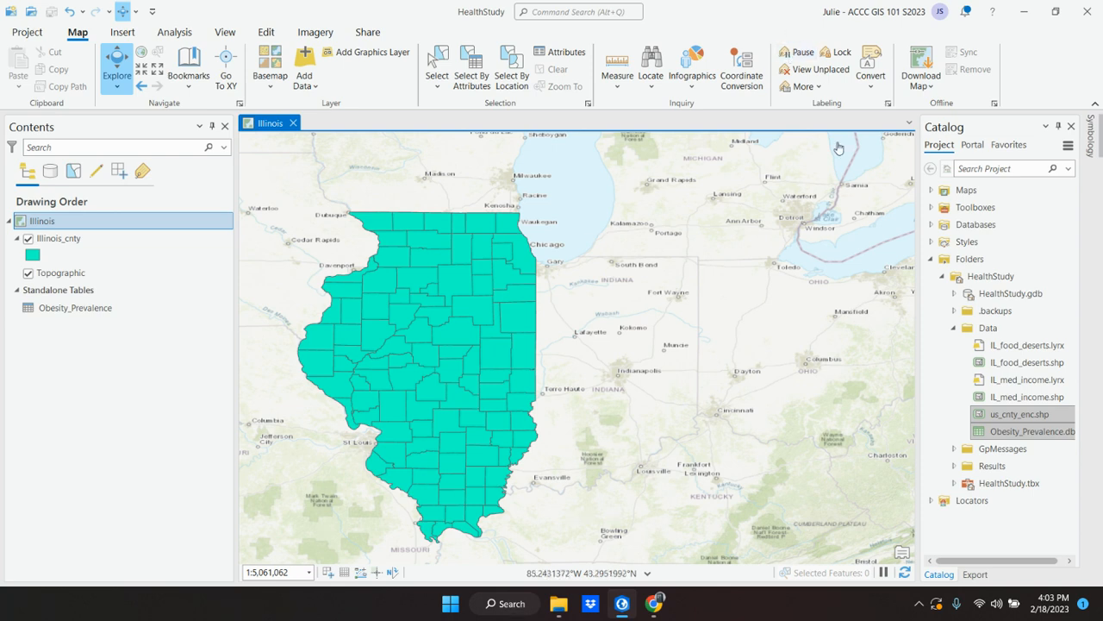
Step: Start sharing the Illinois map as a map package, with the package saved to a file
click(366, 36)
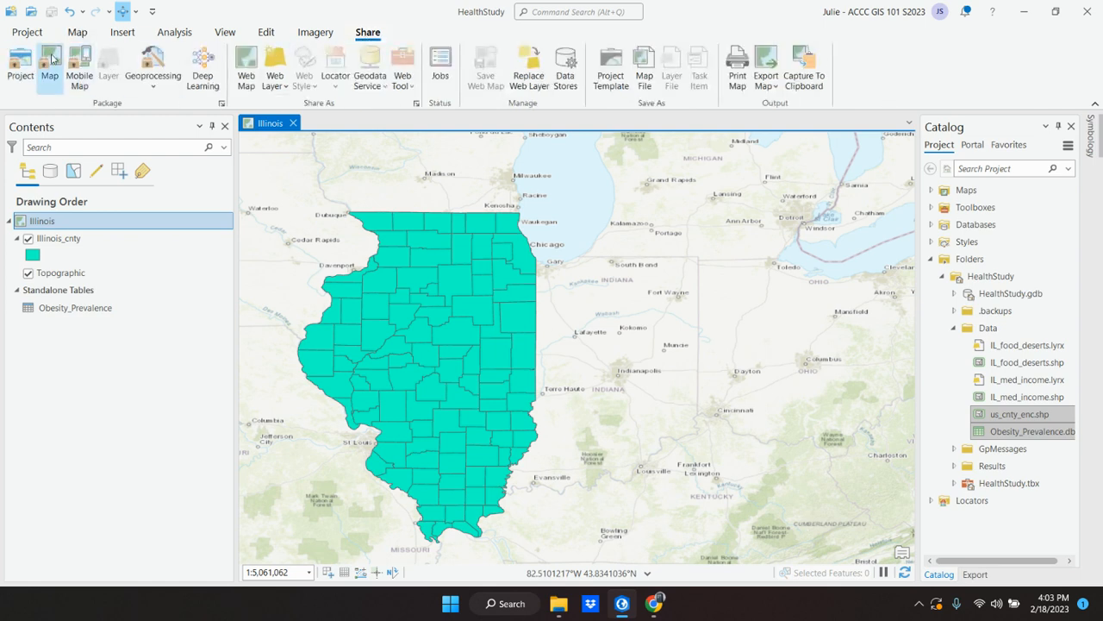
click(50, 61)
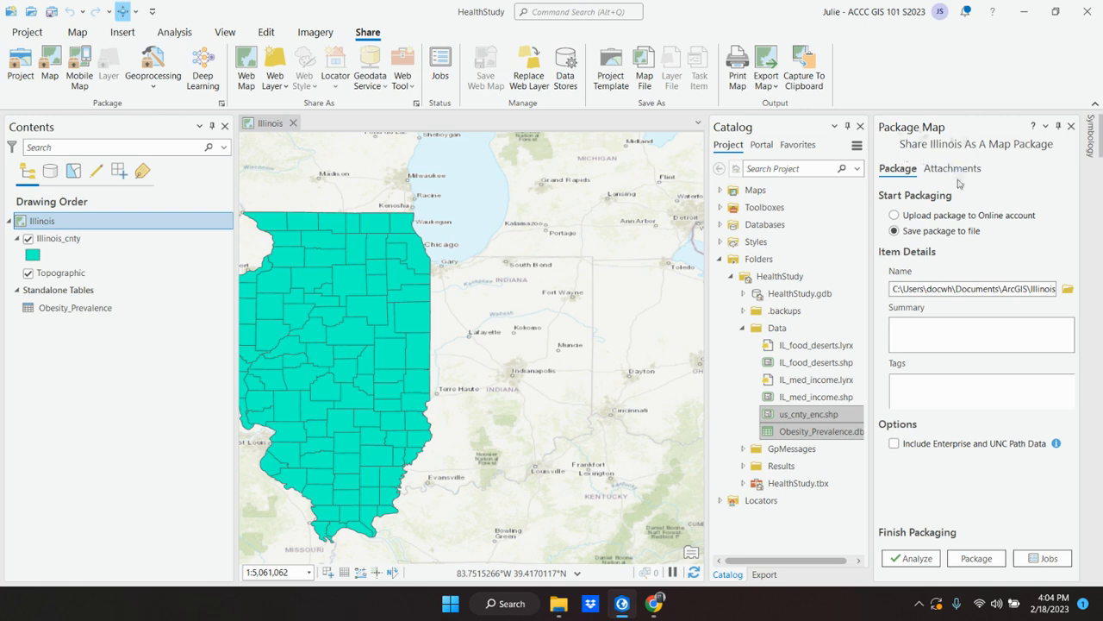
click(923, 235)
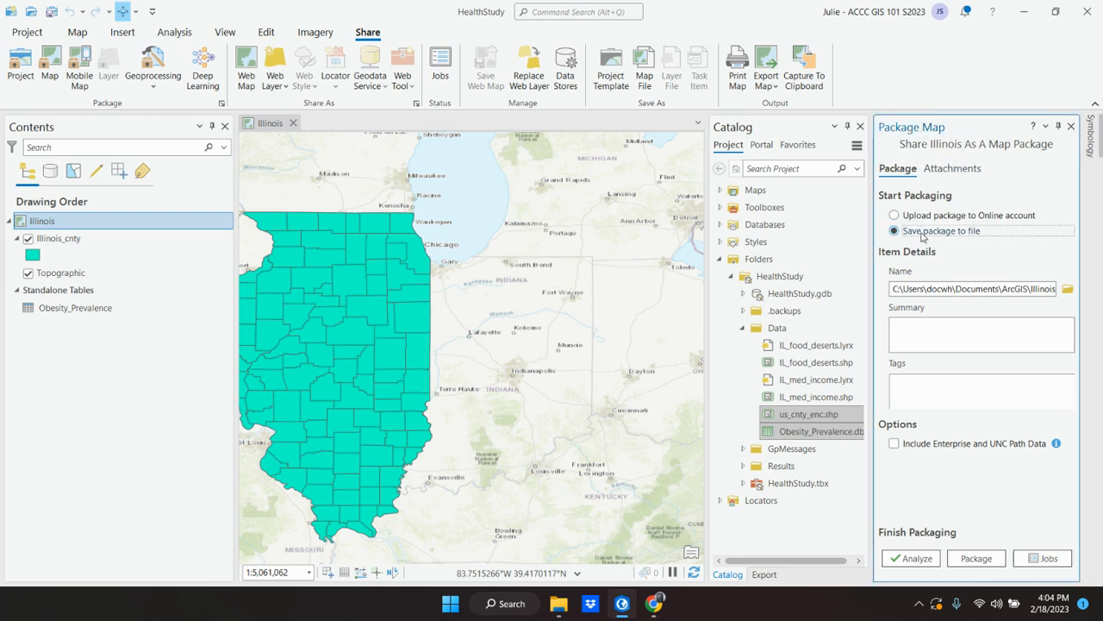
click(922, 217)
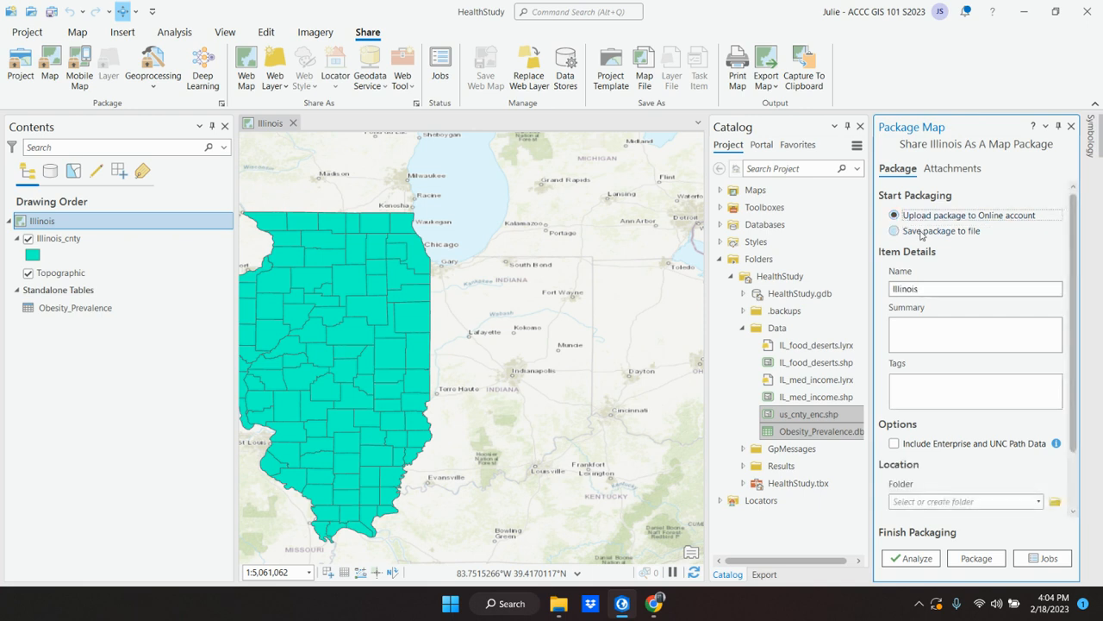
click(923, 233)
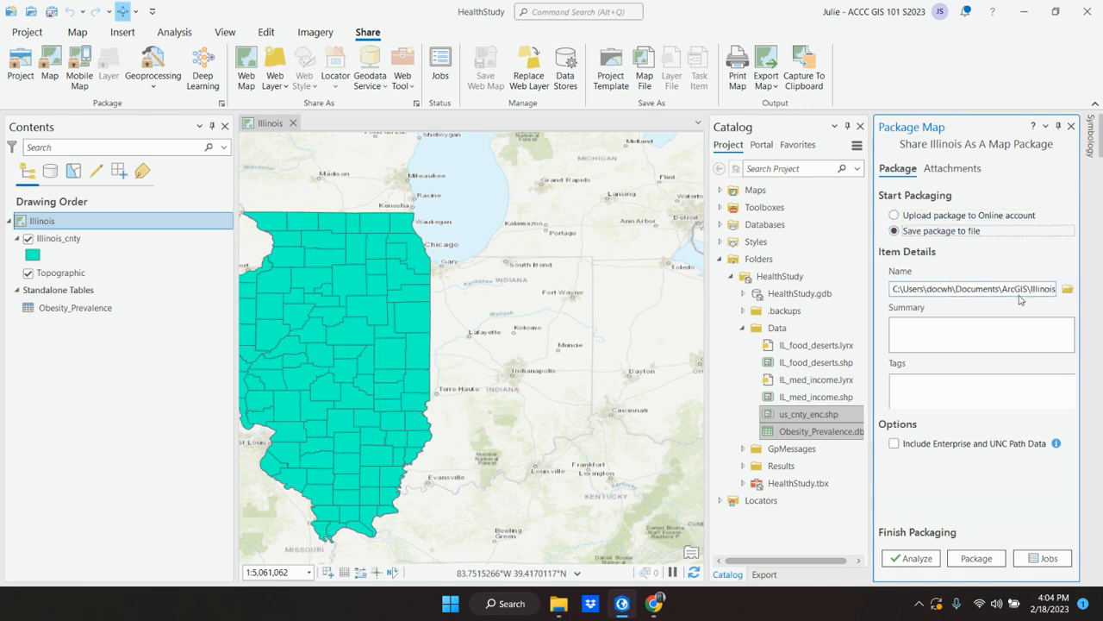
Step: Name the package with the student's surname followed by "exercise 3a" in classes\GIST 101 Spring 2023, and create the map package
click(1066, 293)
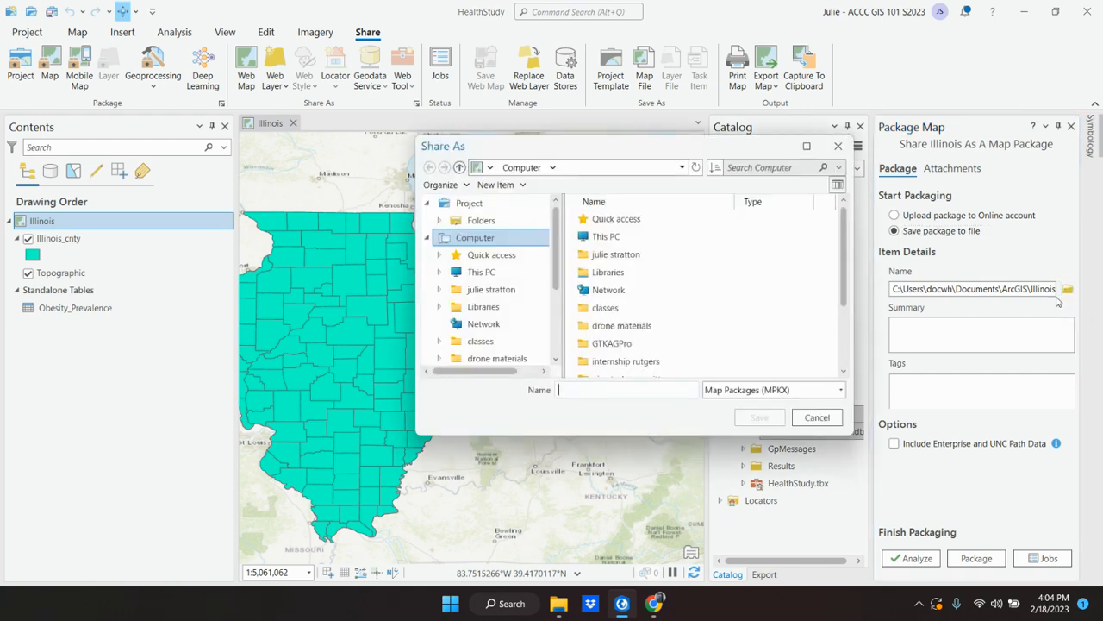
click(607, 309)
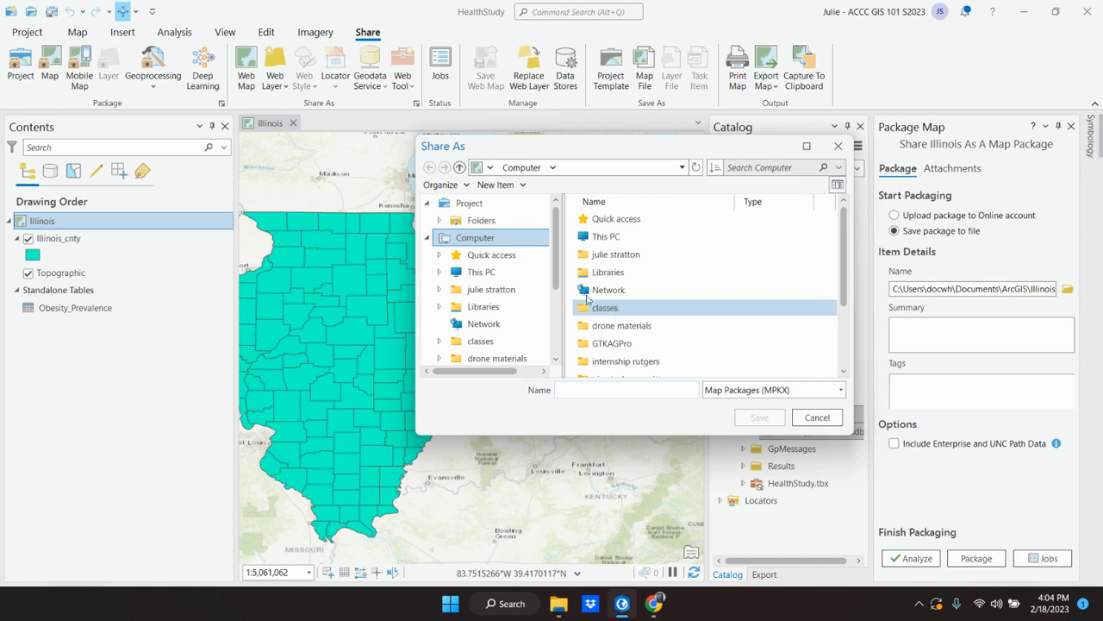
double_click(608, 311)
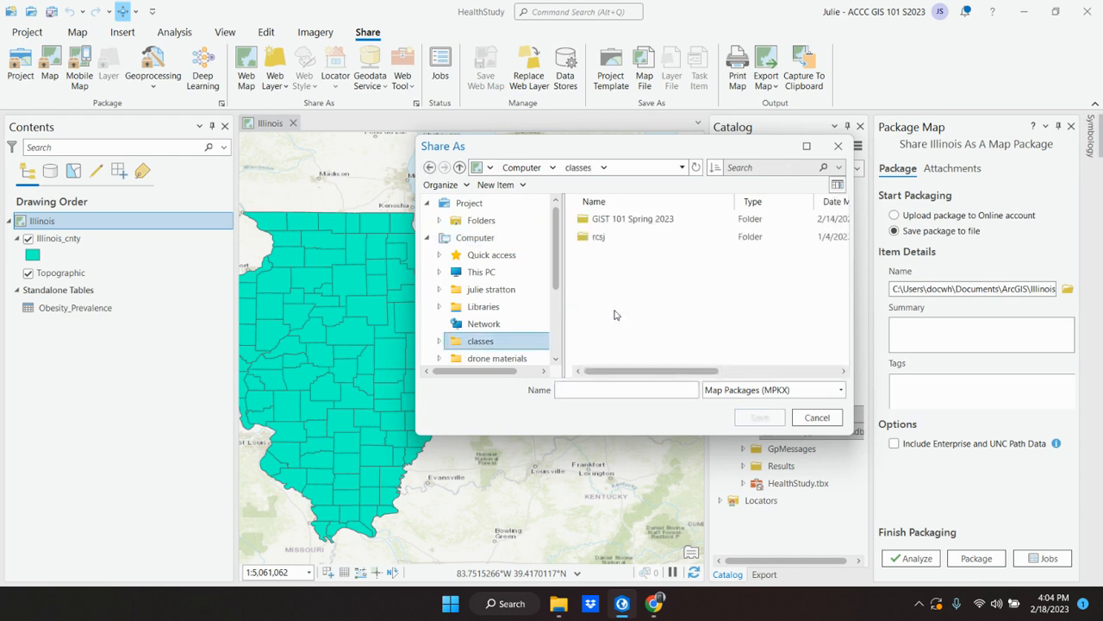
double_click(618, 221)
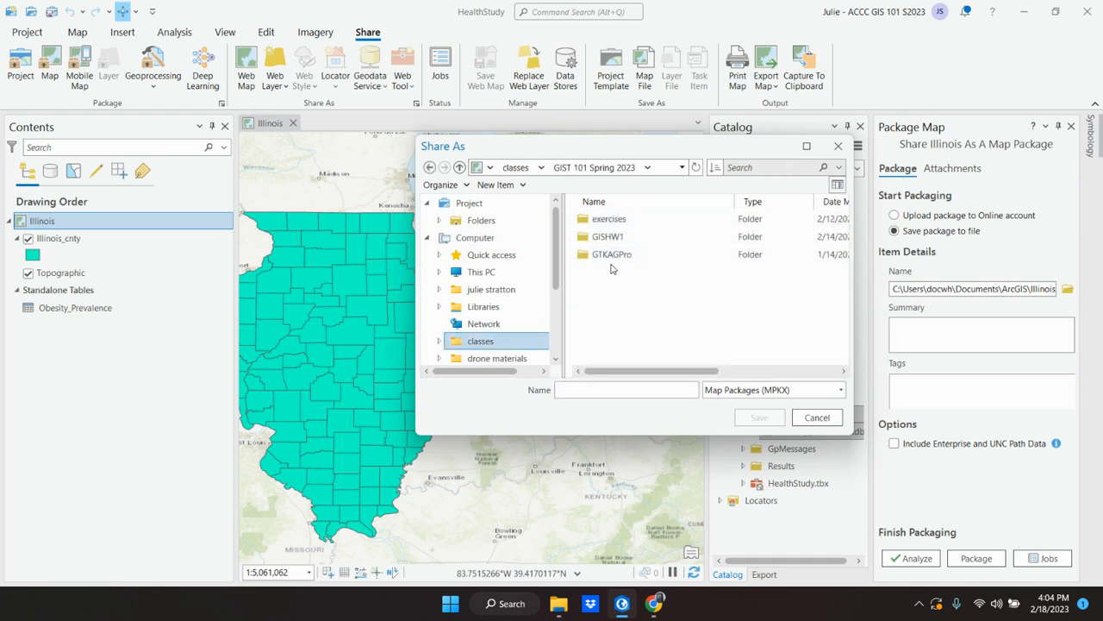
click(588, 389)
text(stratton)
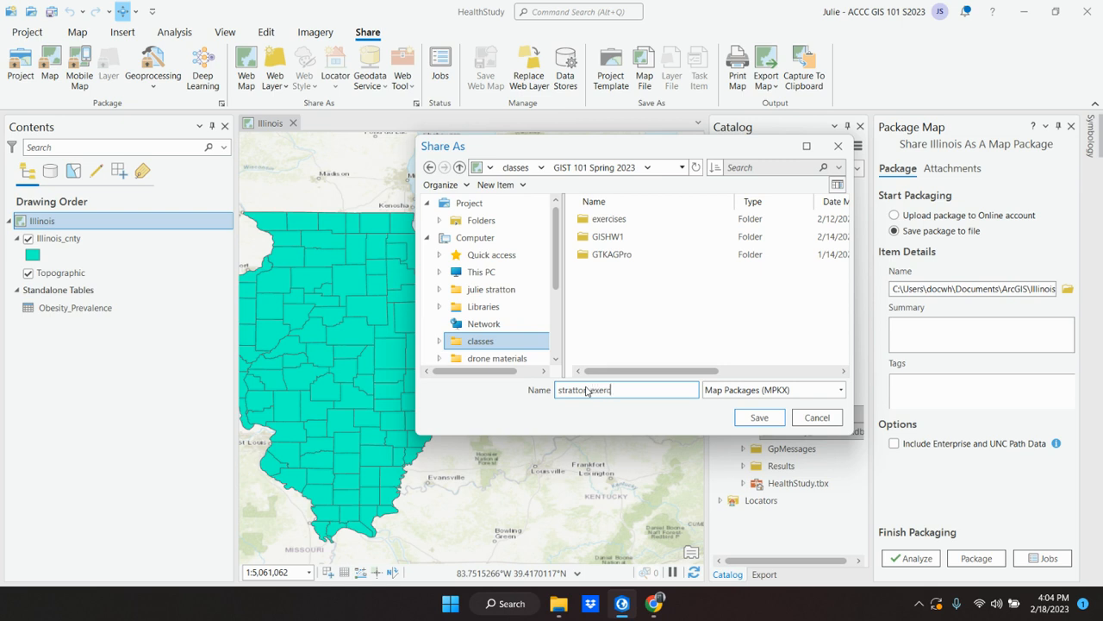
text( exercise 3a)
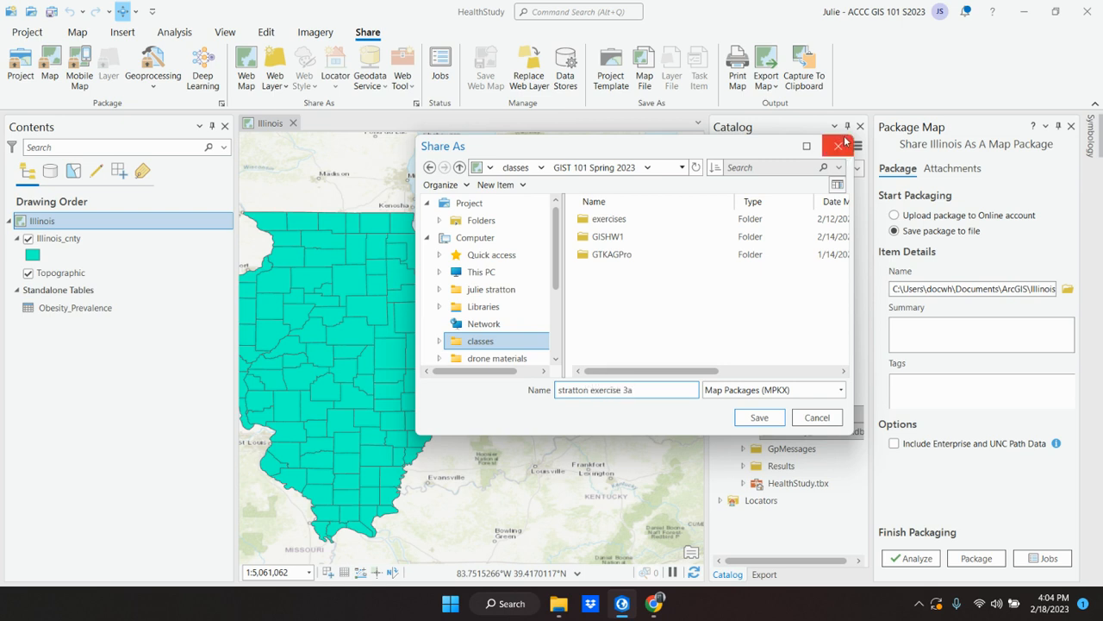
click(759, 417)
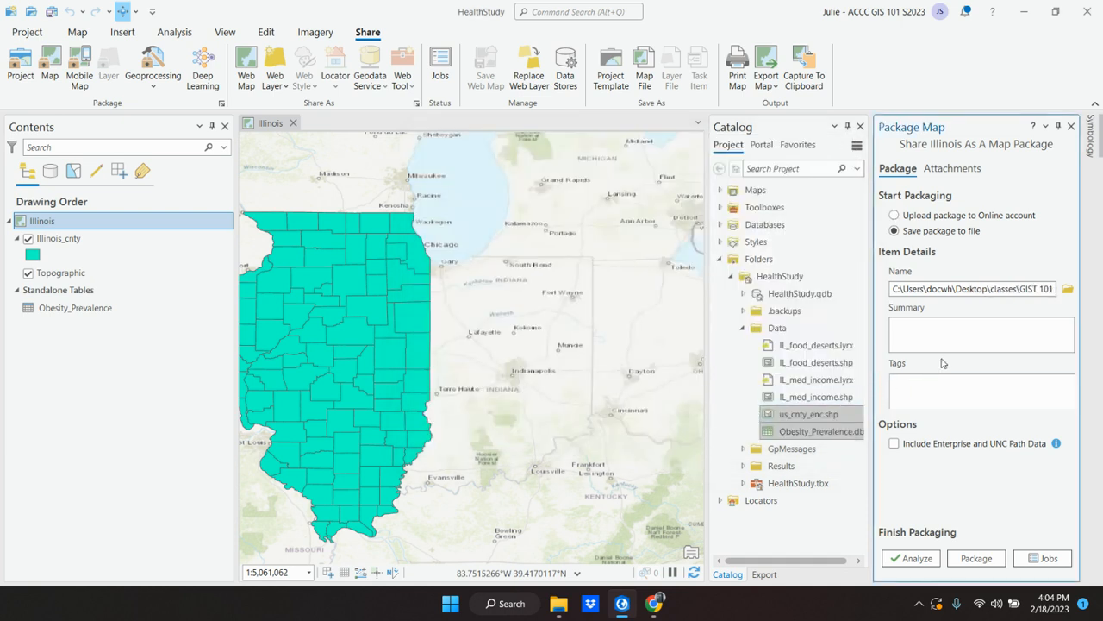
click(978, 559)
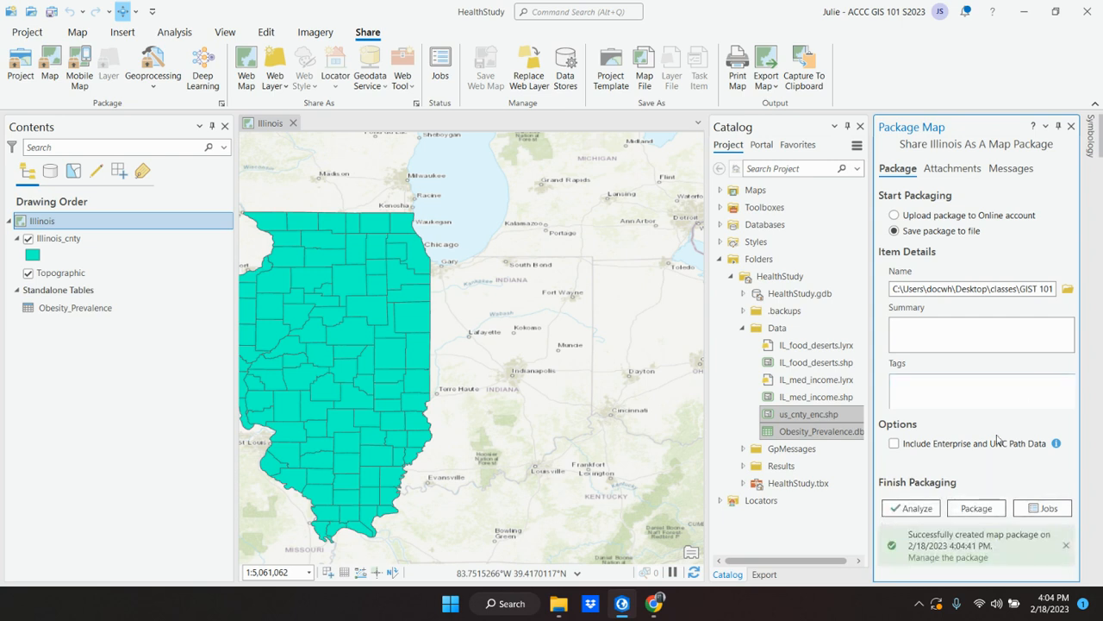
Step: Check for the new map package in the Desktop\classes\GIST 101 Spring 2023 folder in File Explorer, and close the window
click(558, 608)
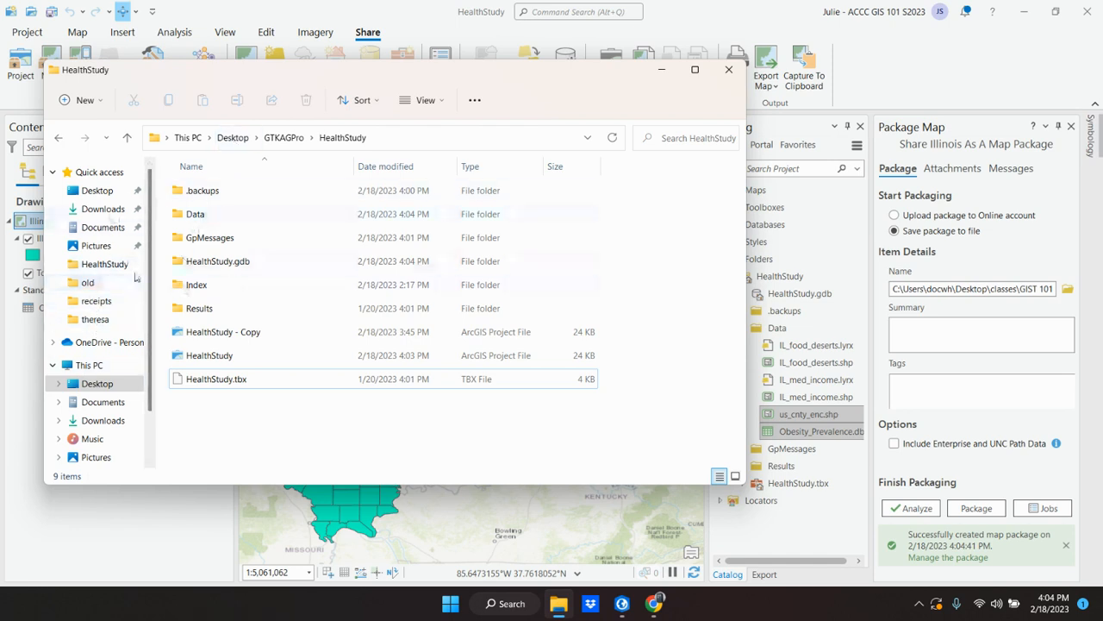
click(82, 383)
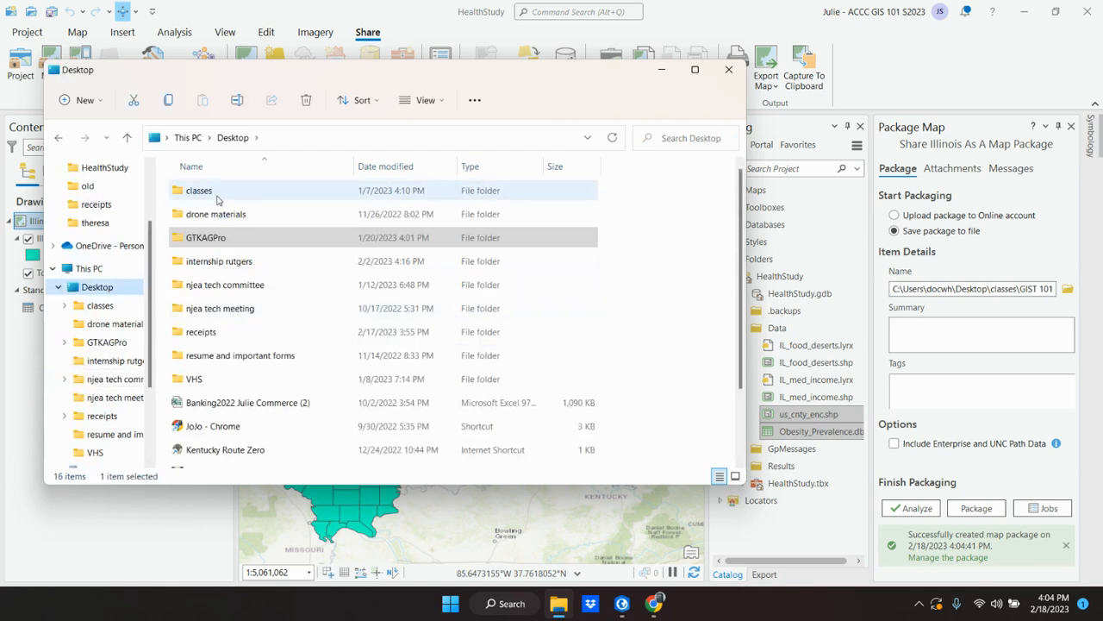
double_click(217, 195)
double_click(213, 193)
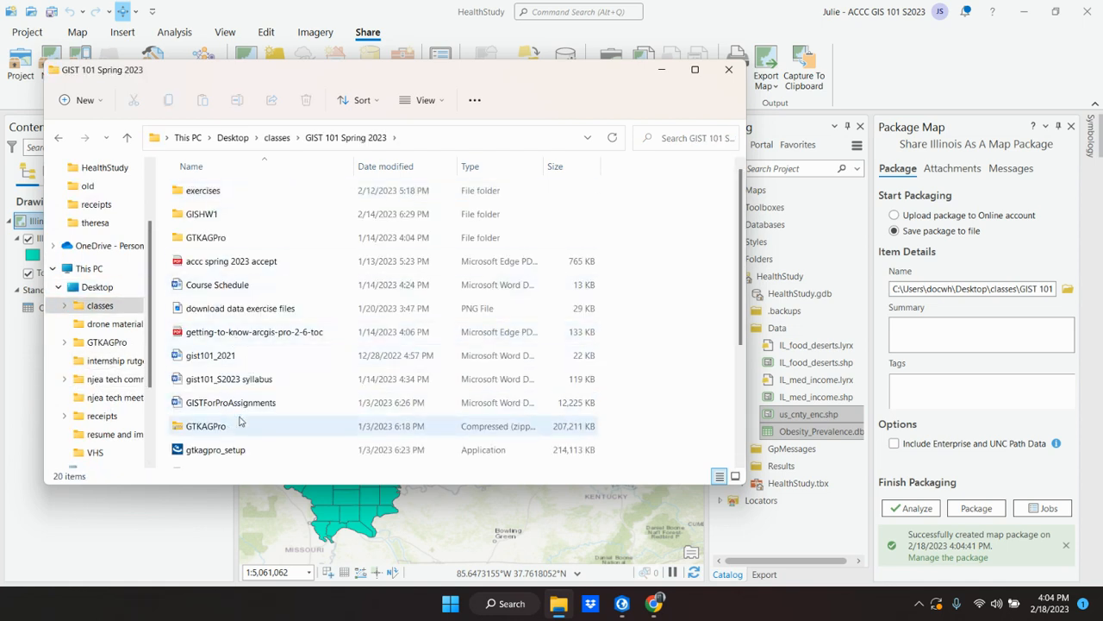
scroll(263, 388, down, 1)
scroll(263, 392, down, 1)
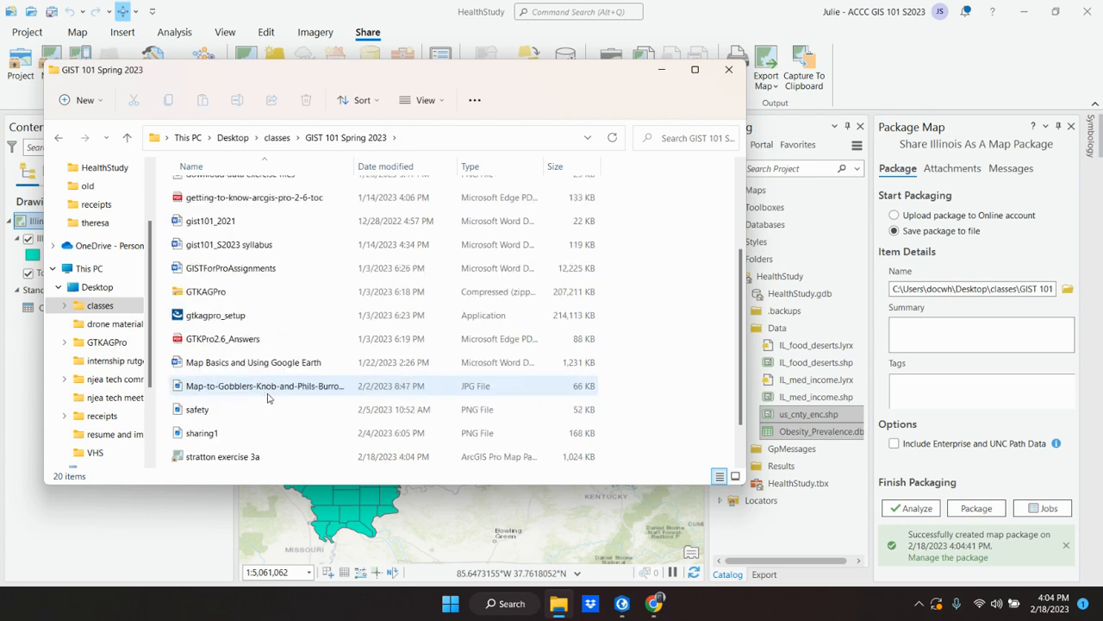
scroll(267, 397, down, 1)
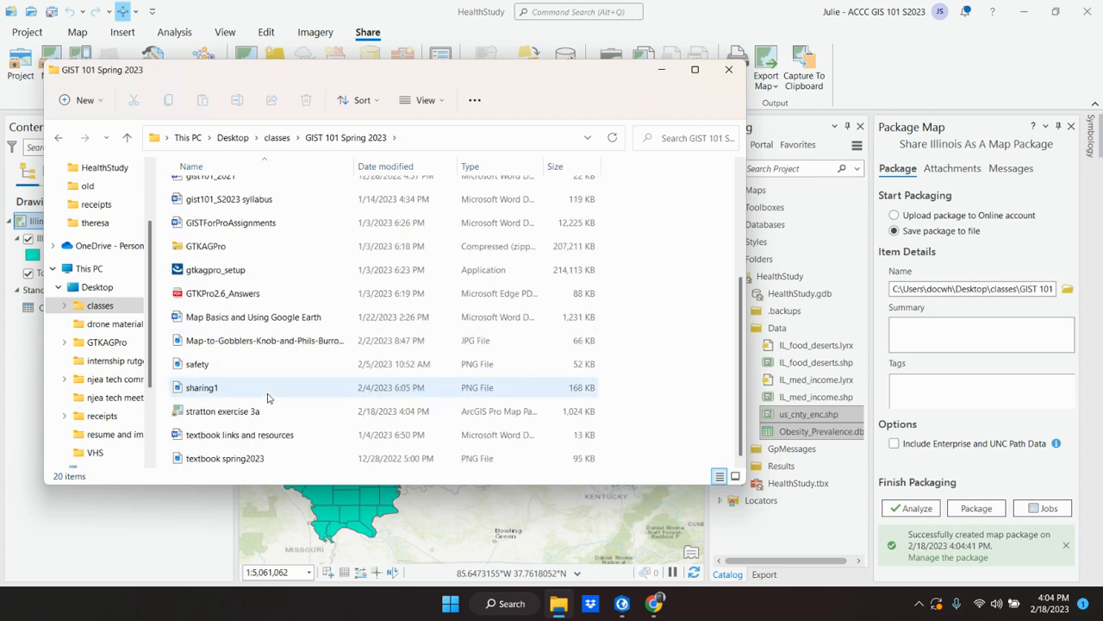
click(217, 413)
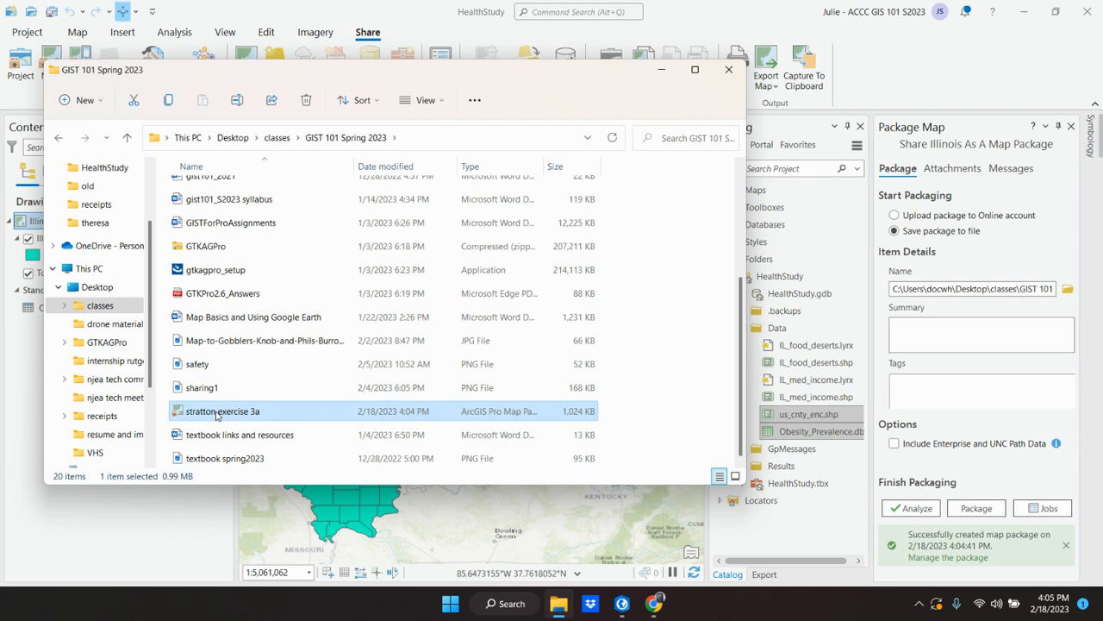
click(730, 71)
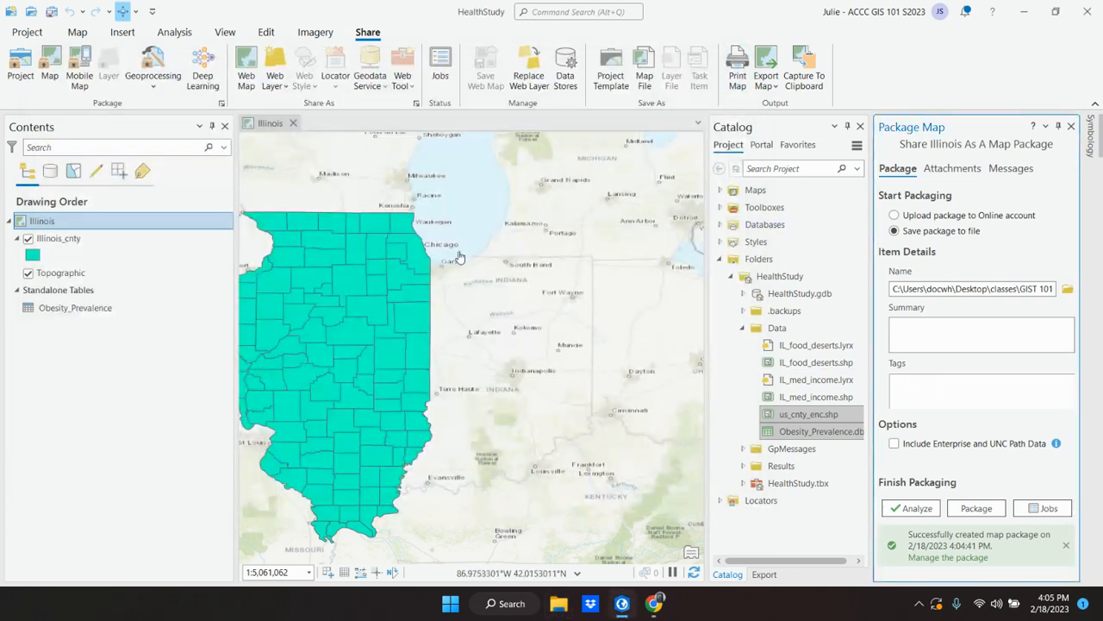
Step: Return to the textbook in Chrome at the end of Exercise 3A
mouse_move(653, 606)
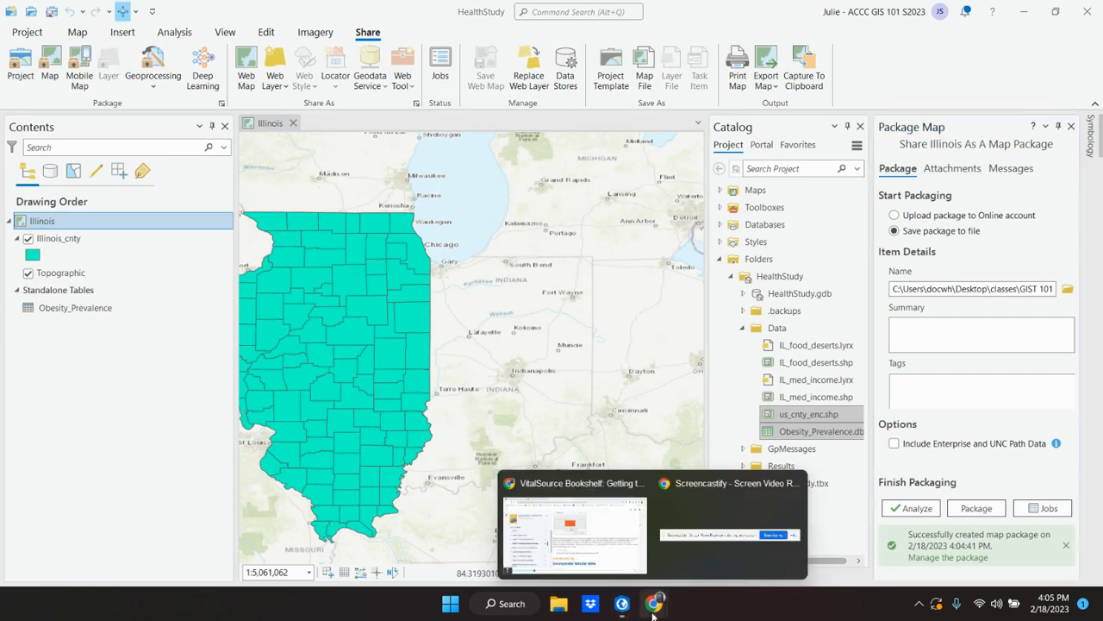
click(573, 526)
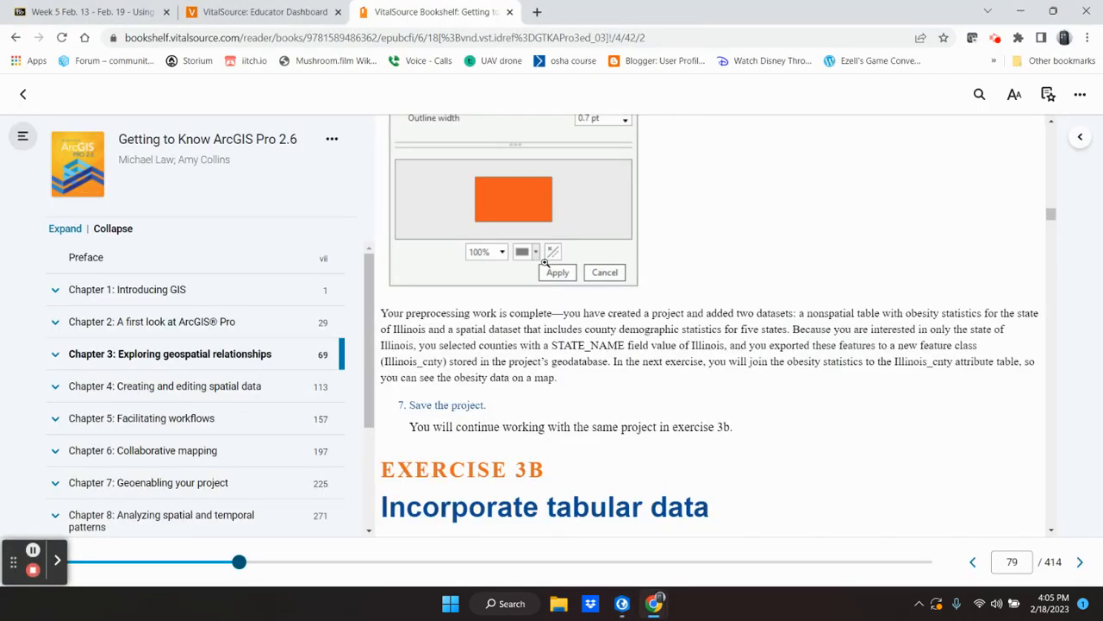